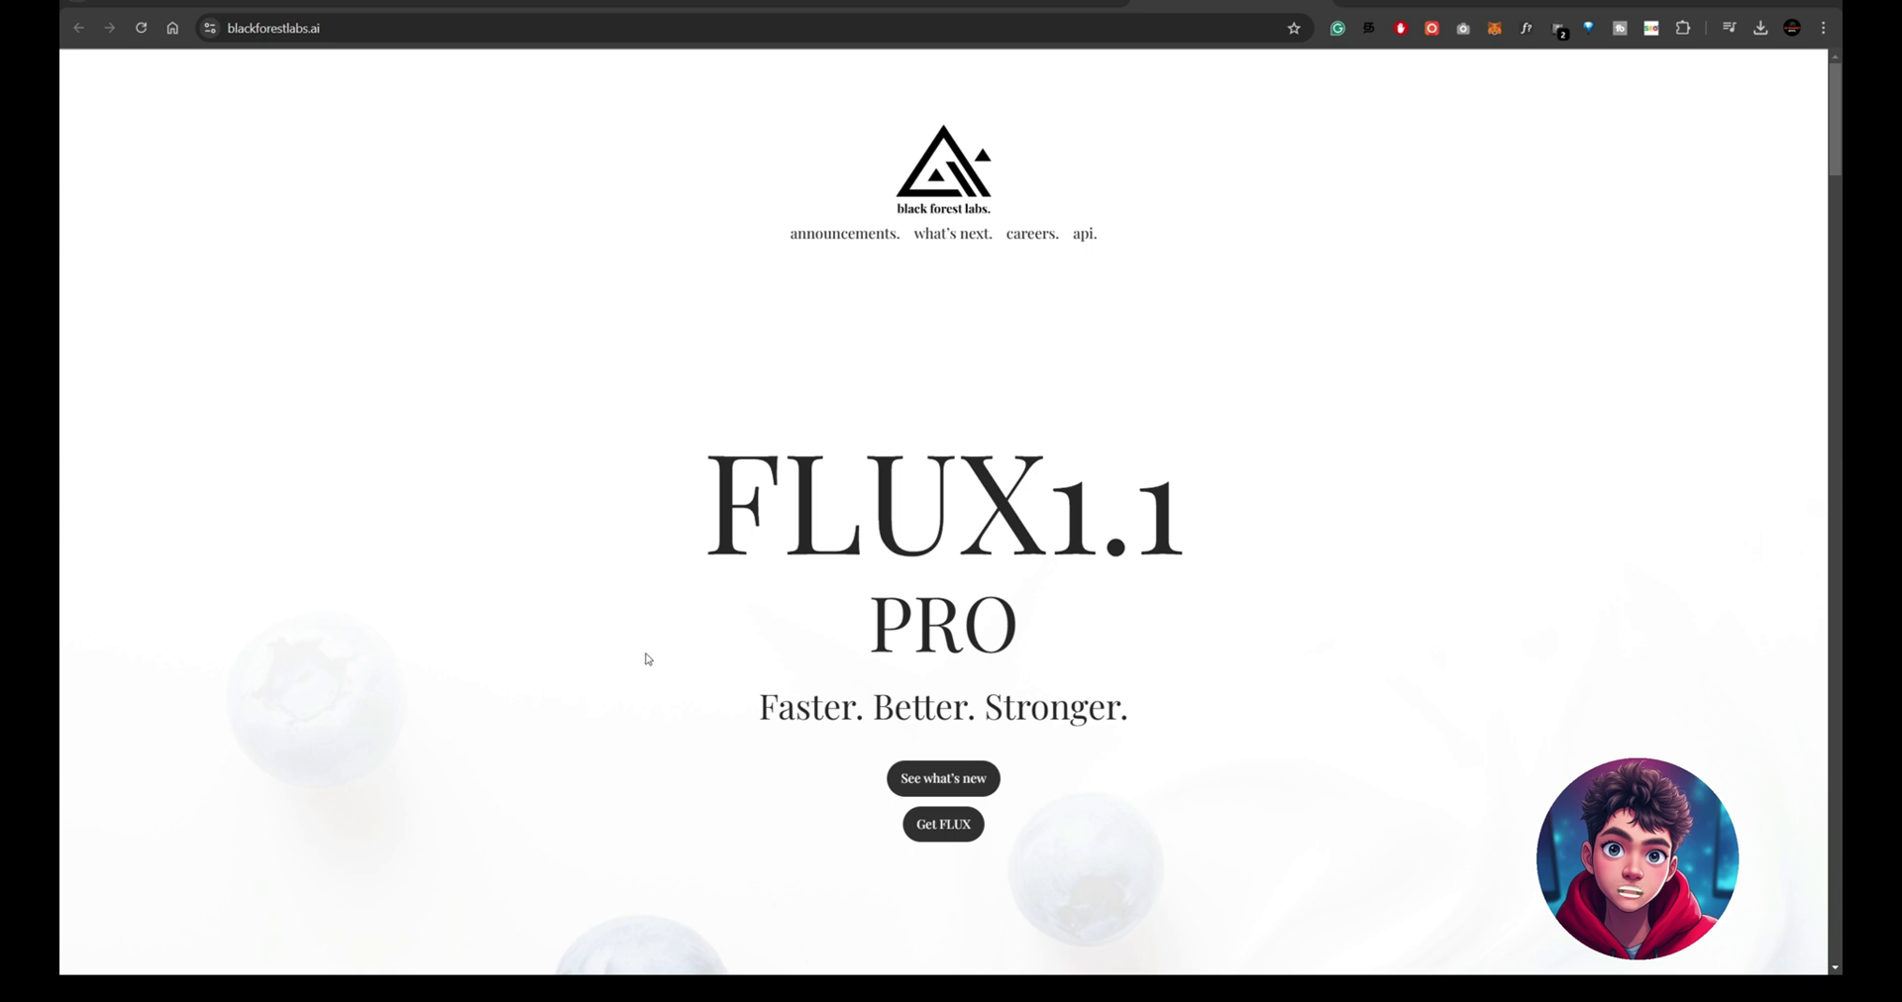
# - Scroll through the FLUX1.1 PRO sample image gallery on blackforestlabs.ai and back to the top
pyautogui.scroll(-20, 695, 606)
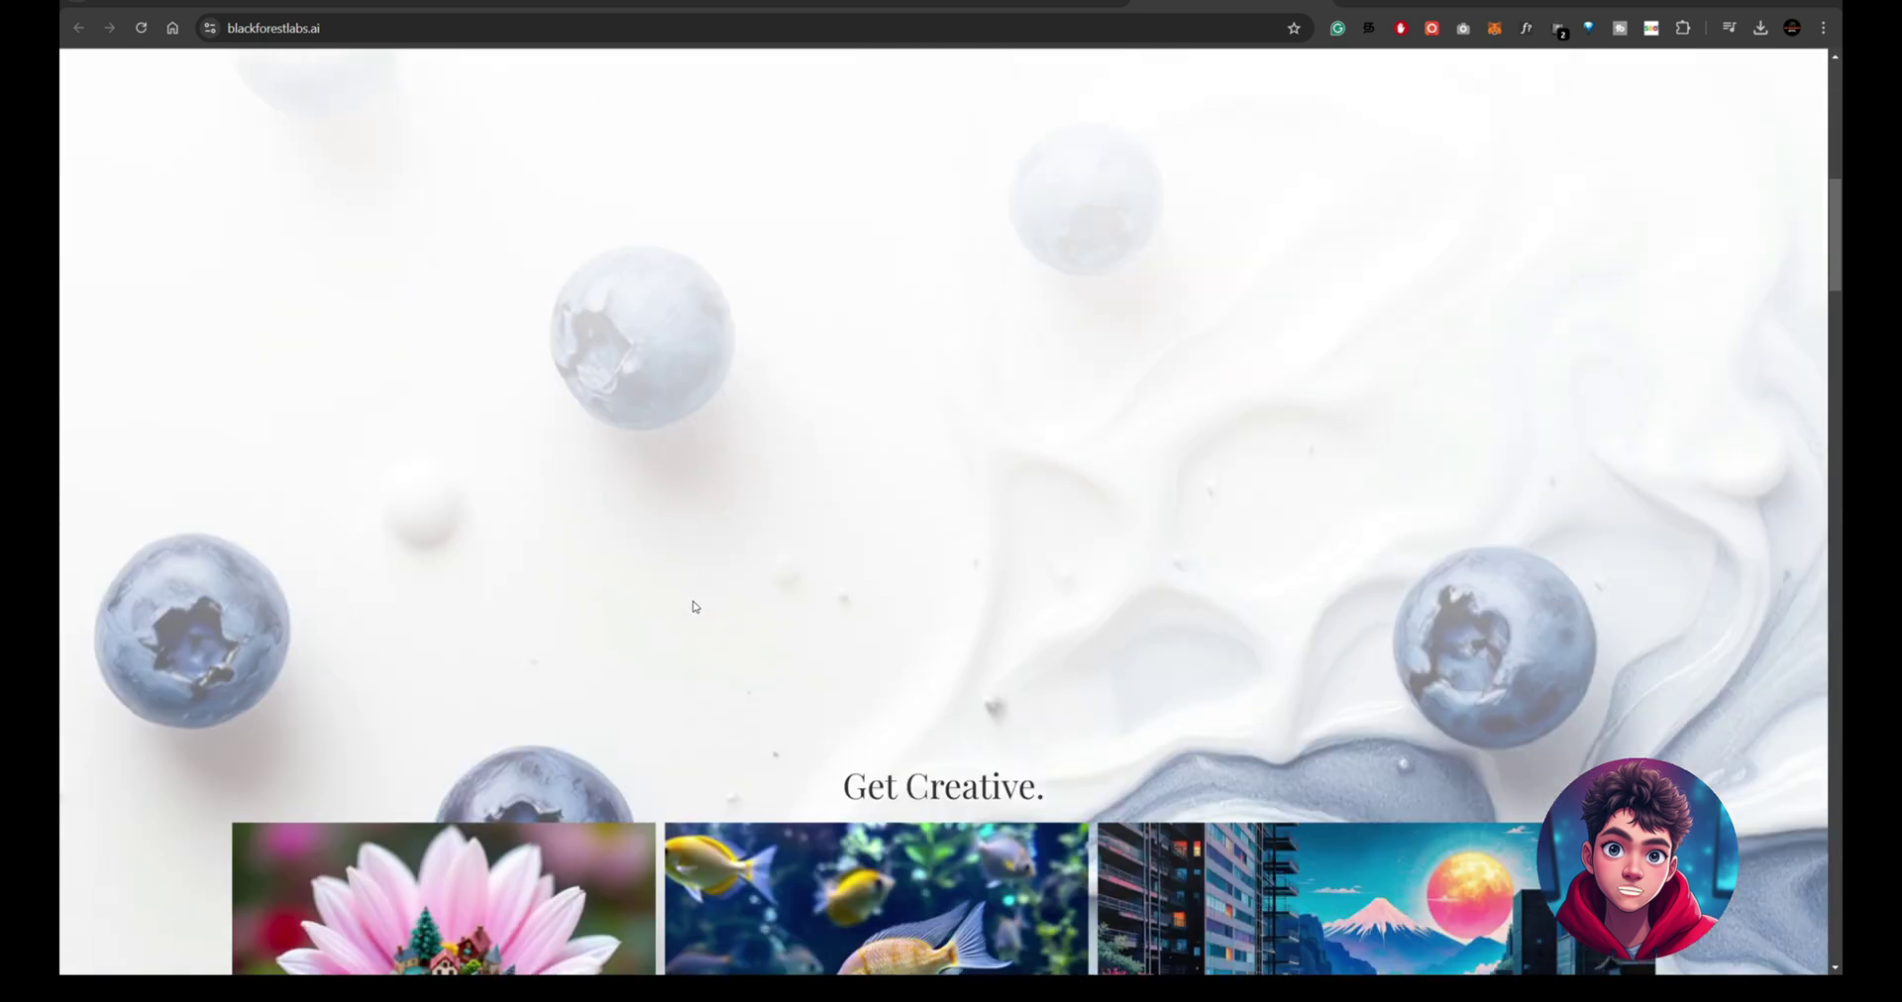
pyautogui.scroll(-13, 695, 606)
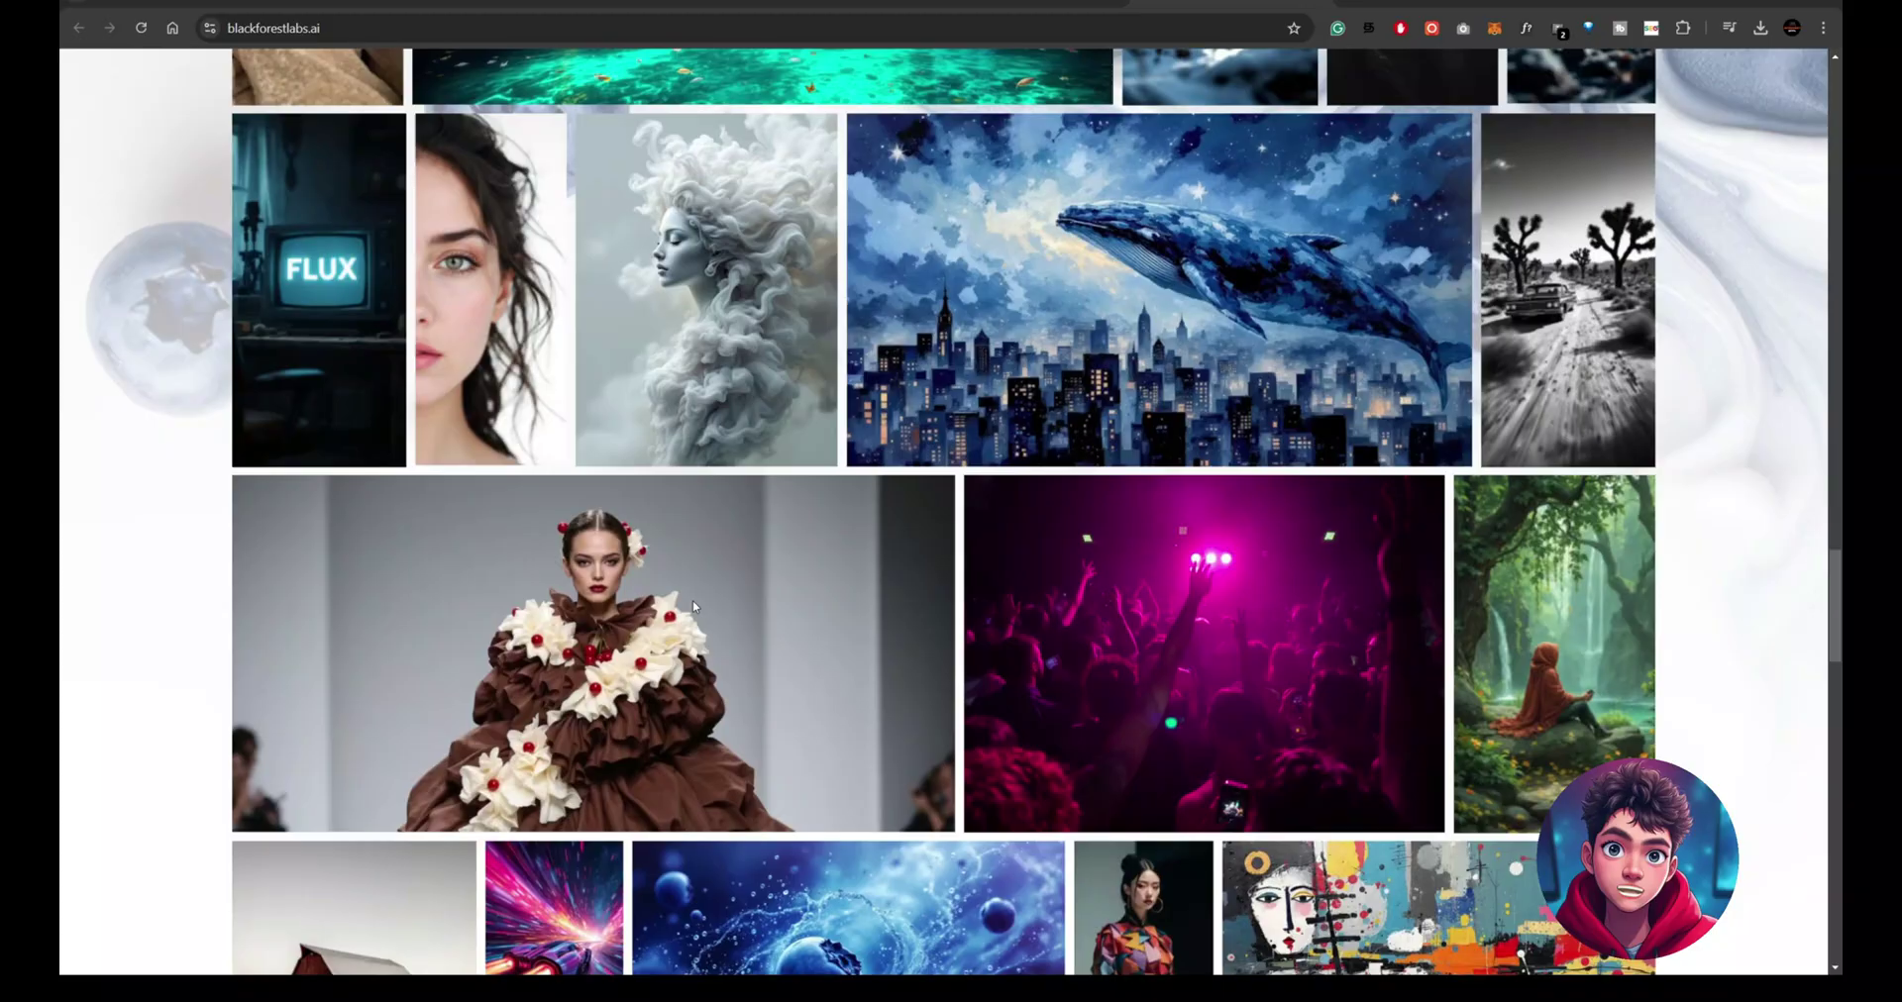
pyautogui.scroll(9, 695, 607)
pyautogui.scroll(20, 694, 606)
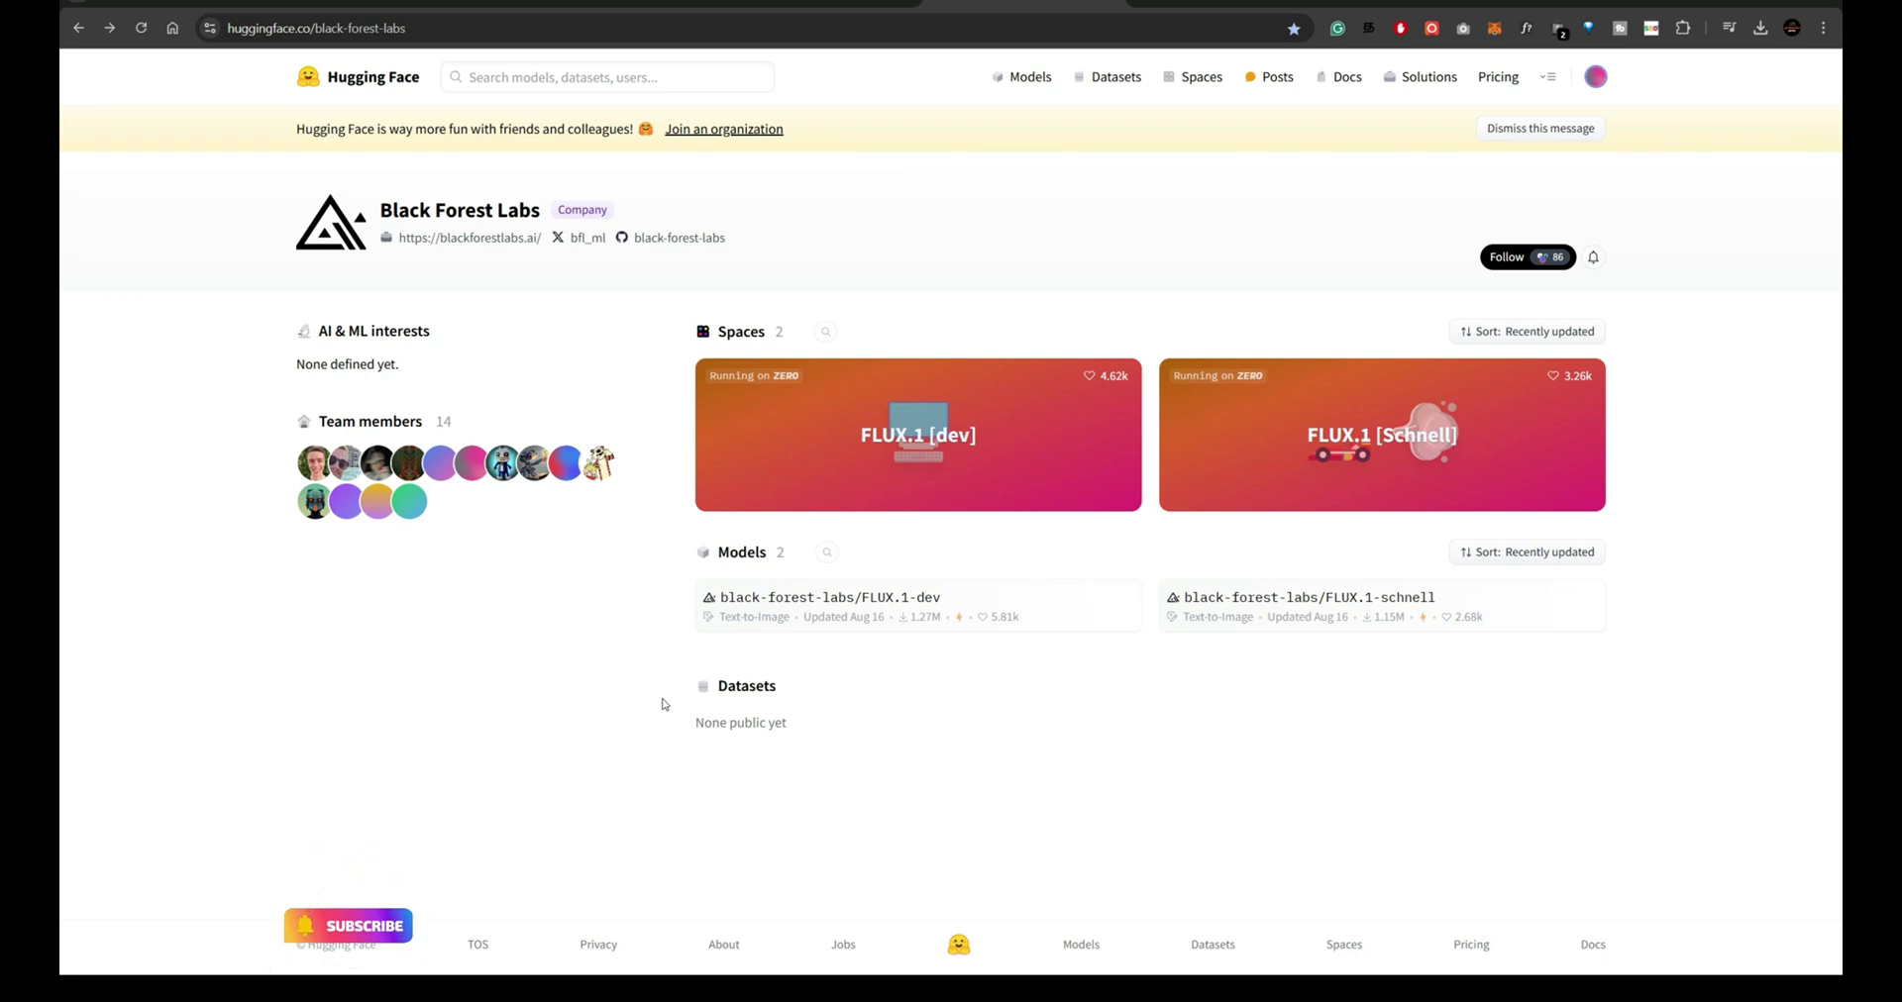
# - Open the FLUX.1 [Schnell] Space card in a new tab and switch to that tab
pyautogui.rightClick(1429, 472)
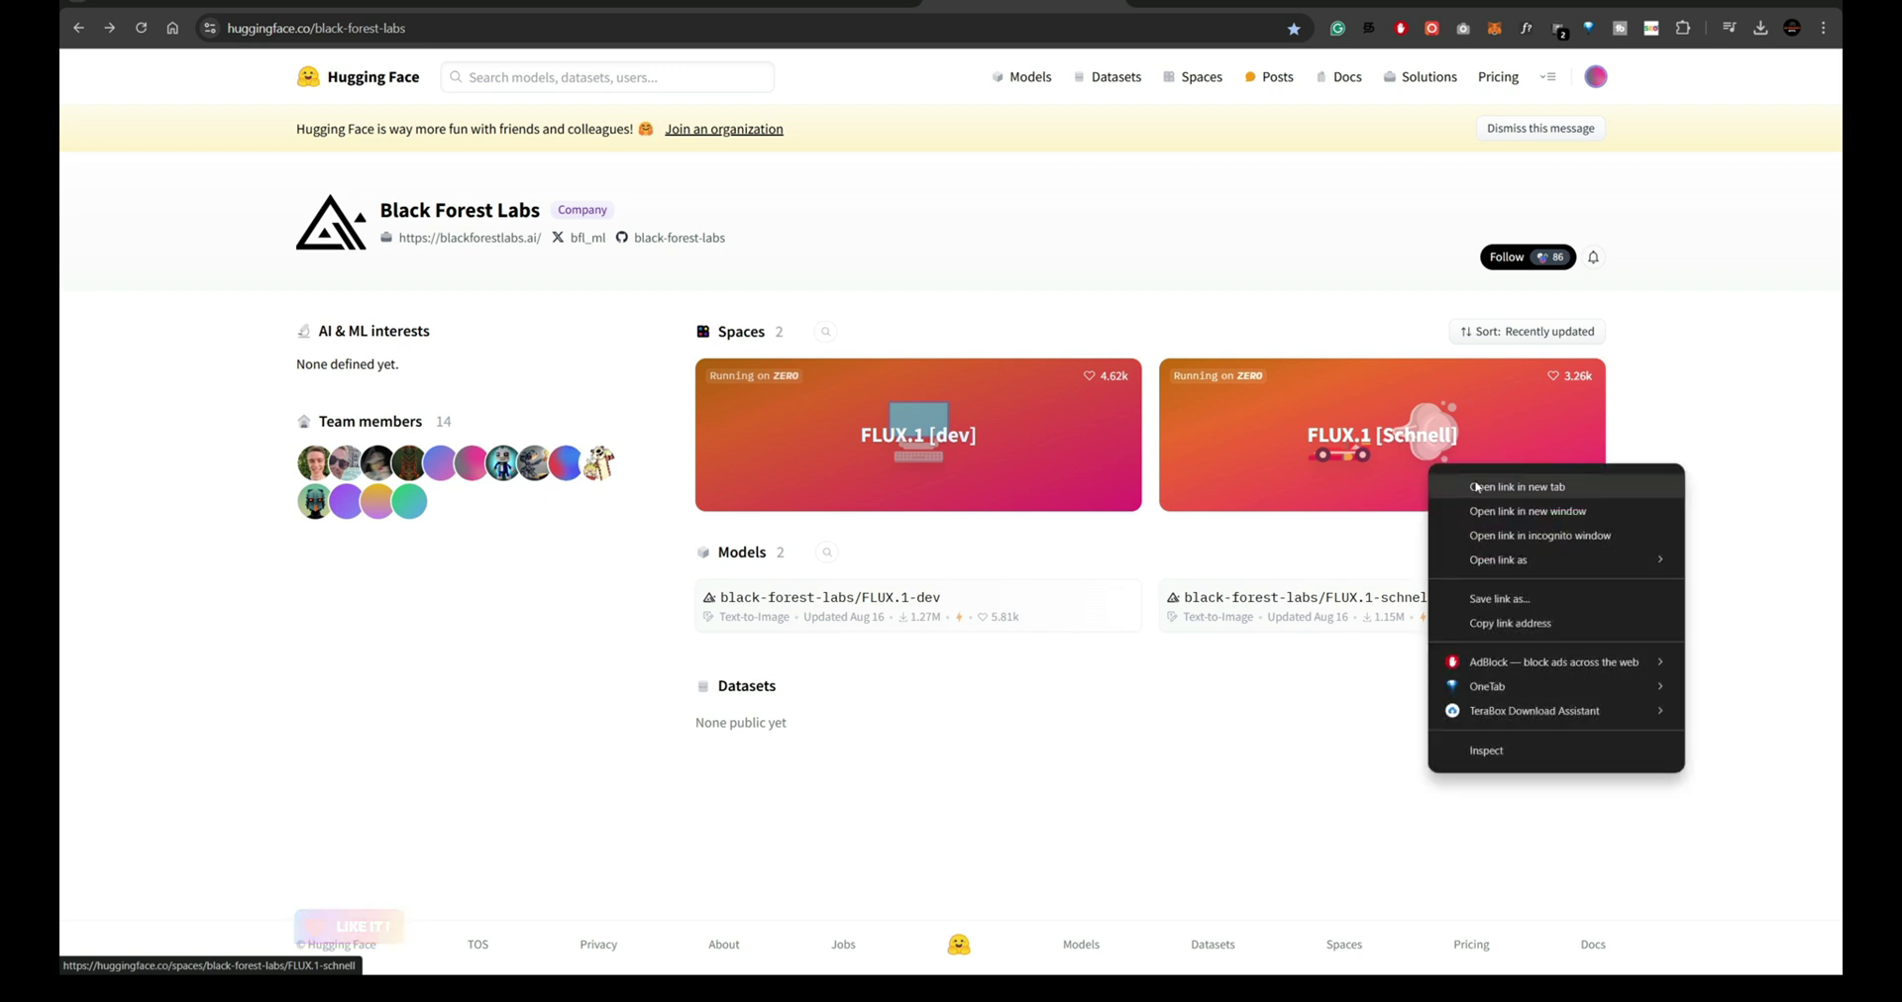
pyautogui.click(1466, 482)
pyautogui.hotkey('ctrl', 'Tab')
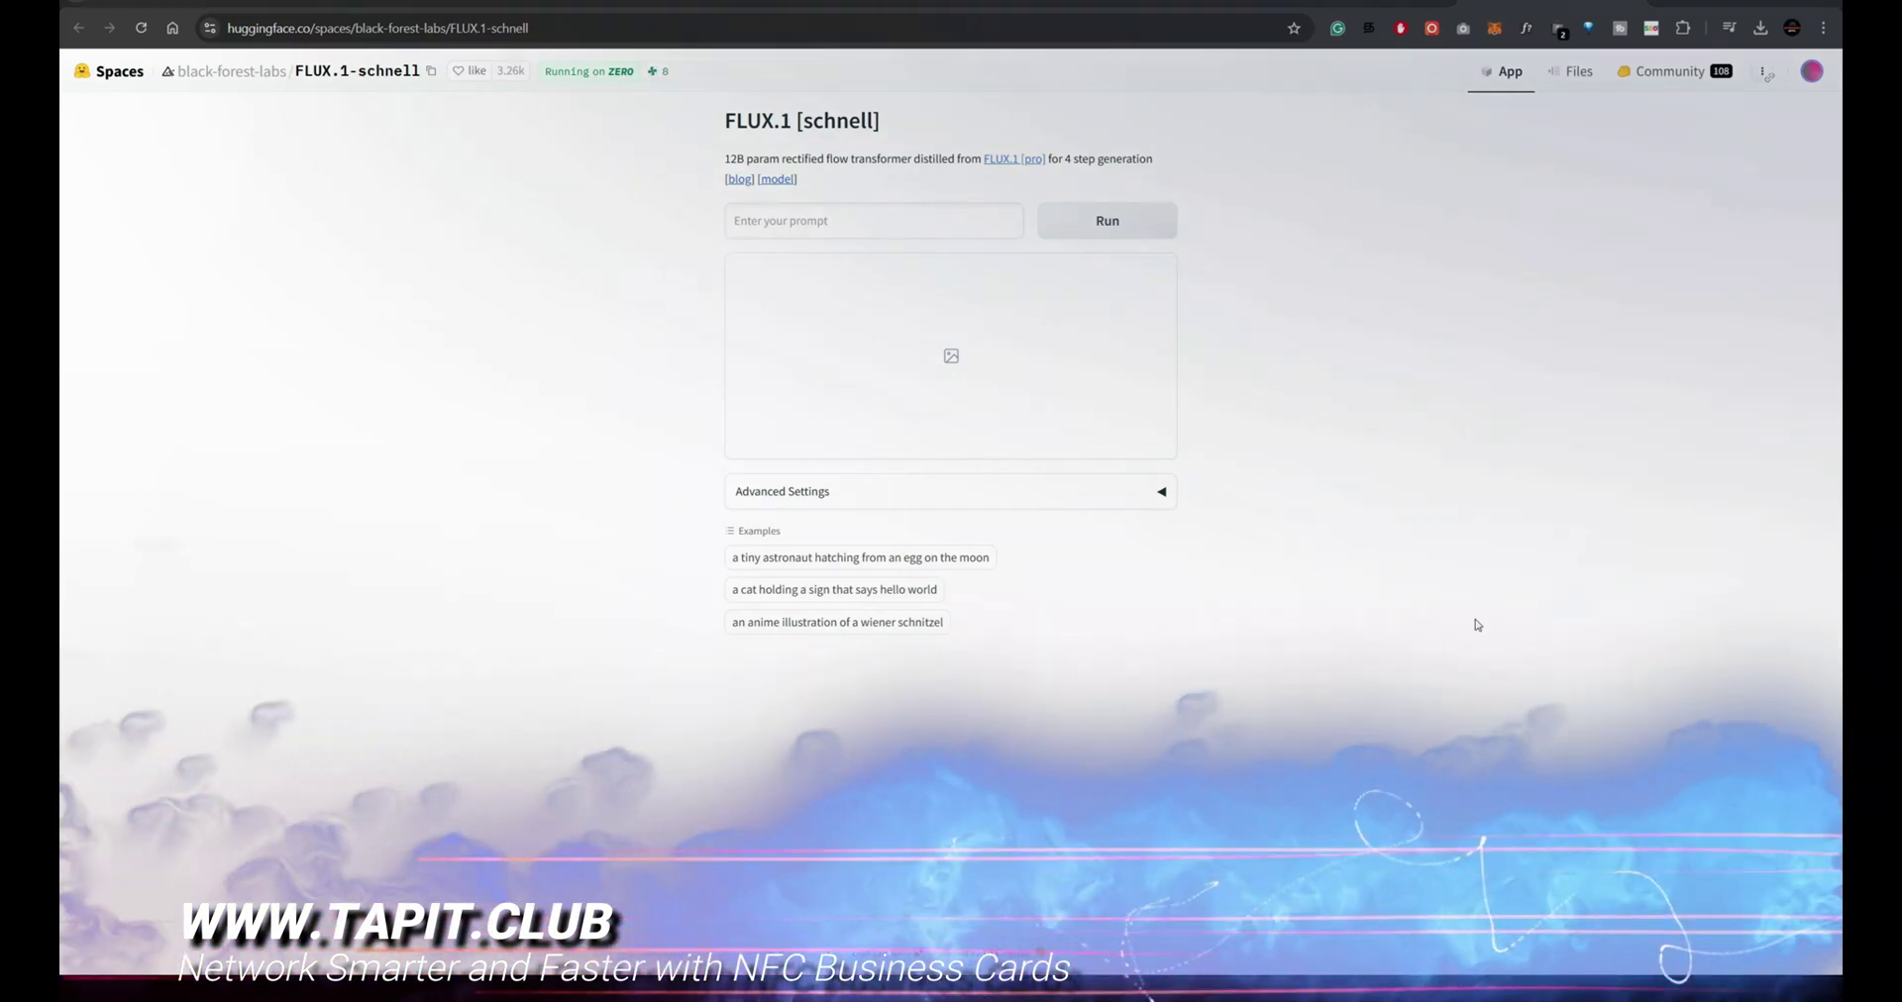
# - Generate the sophisticated-woman portrait at 15 inference steps, 1024×1024, and download it
pyautogui.click(912, 228)
pyautogui.hotkey('ctrl', 'v')
pyautogui.click(1156, 507)
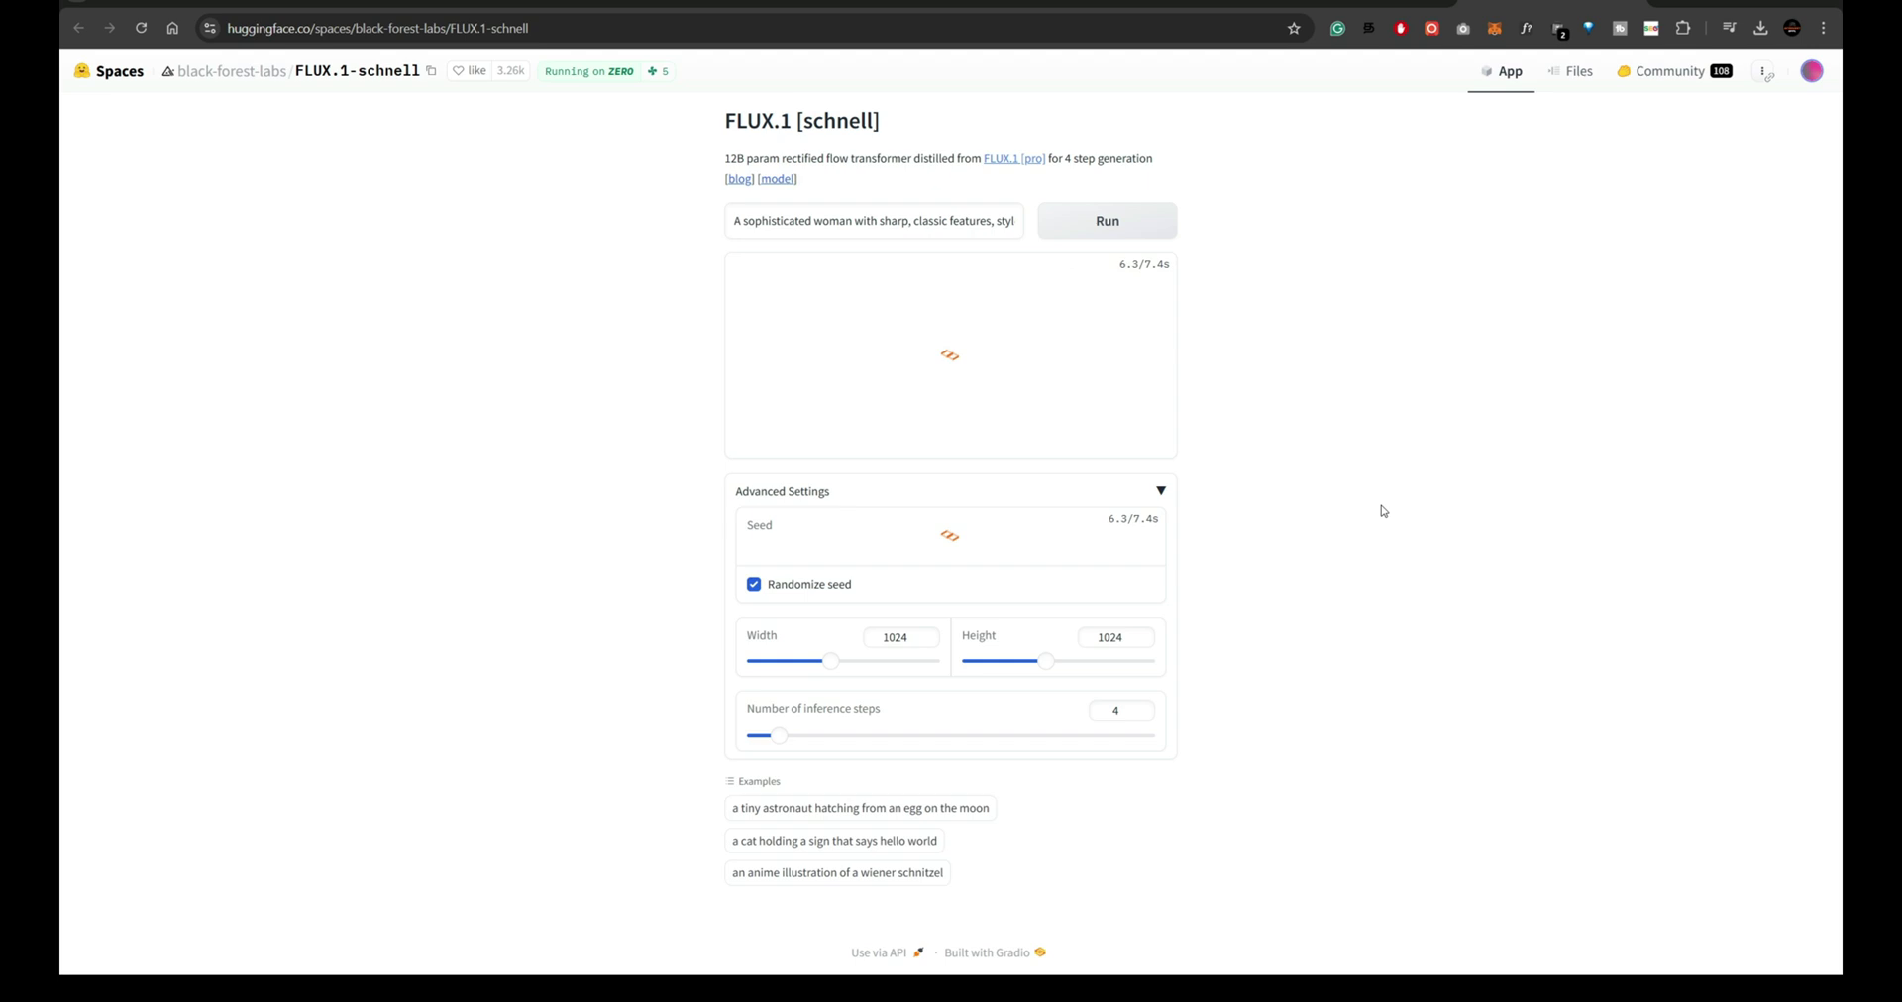
pyautogui.scroll(-2, 1298, 601)
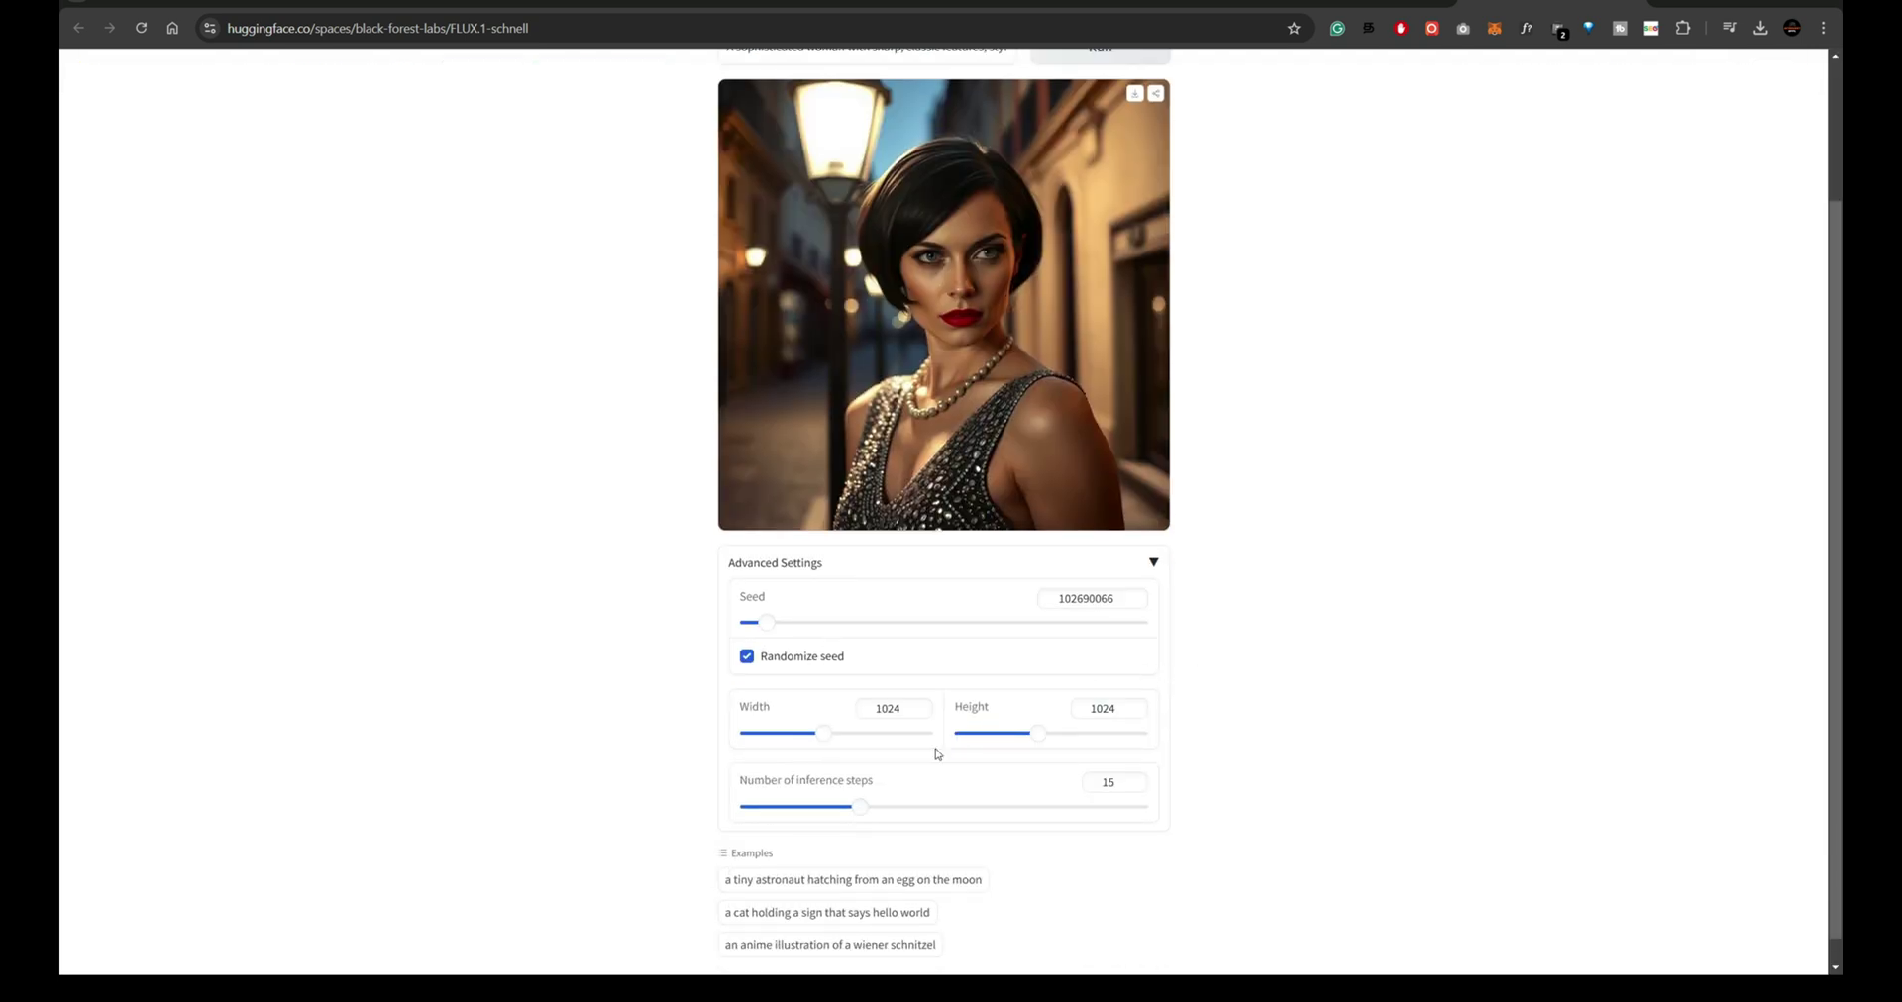
pyautogui.scroll(2, 936, 754)
pyautogui.click(1135, 268)
# - Run the same prompt again and download the new street-lamp portrait
pyautogui.scroll(-3, 1274, 658)
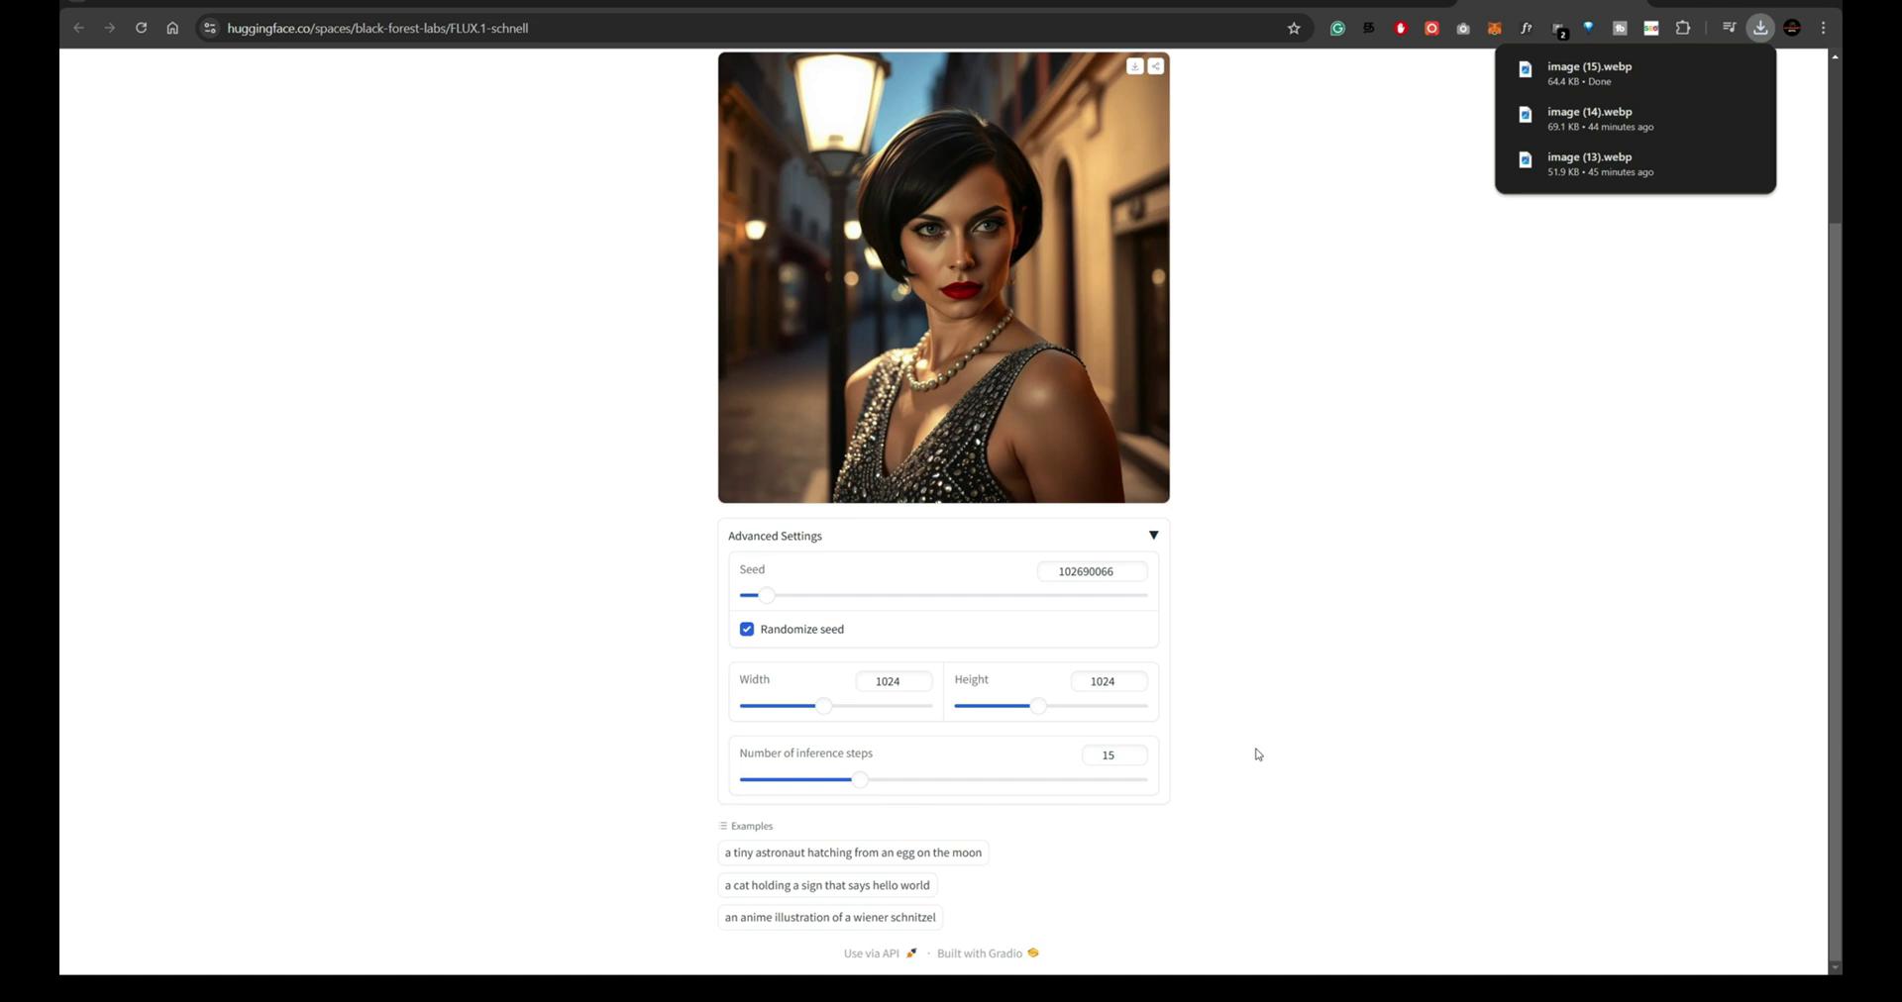
pyautogui.scroll(3, 1202, 611)
pyautogui.click(1131, 228)
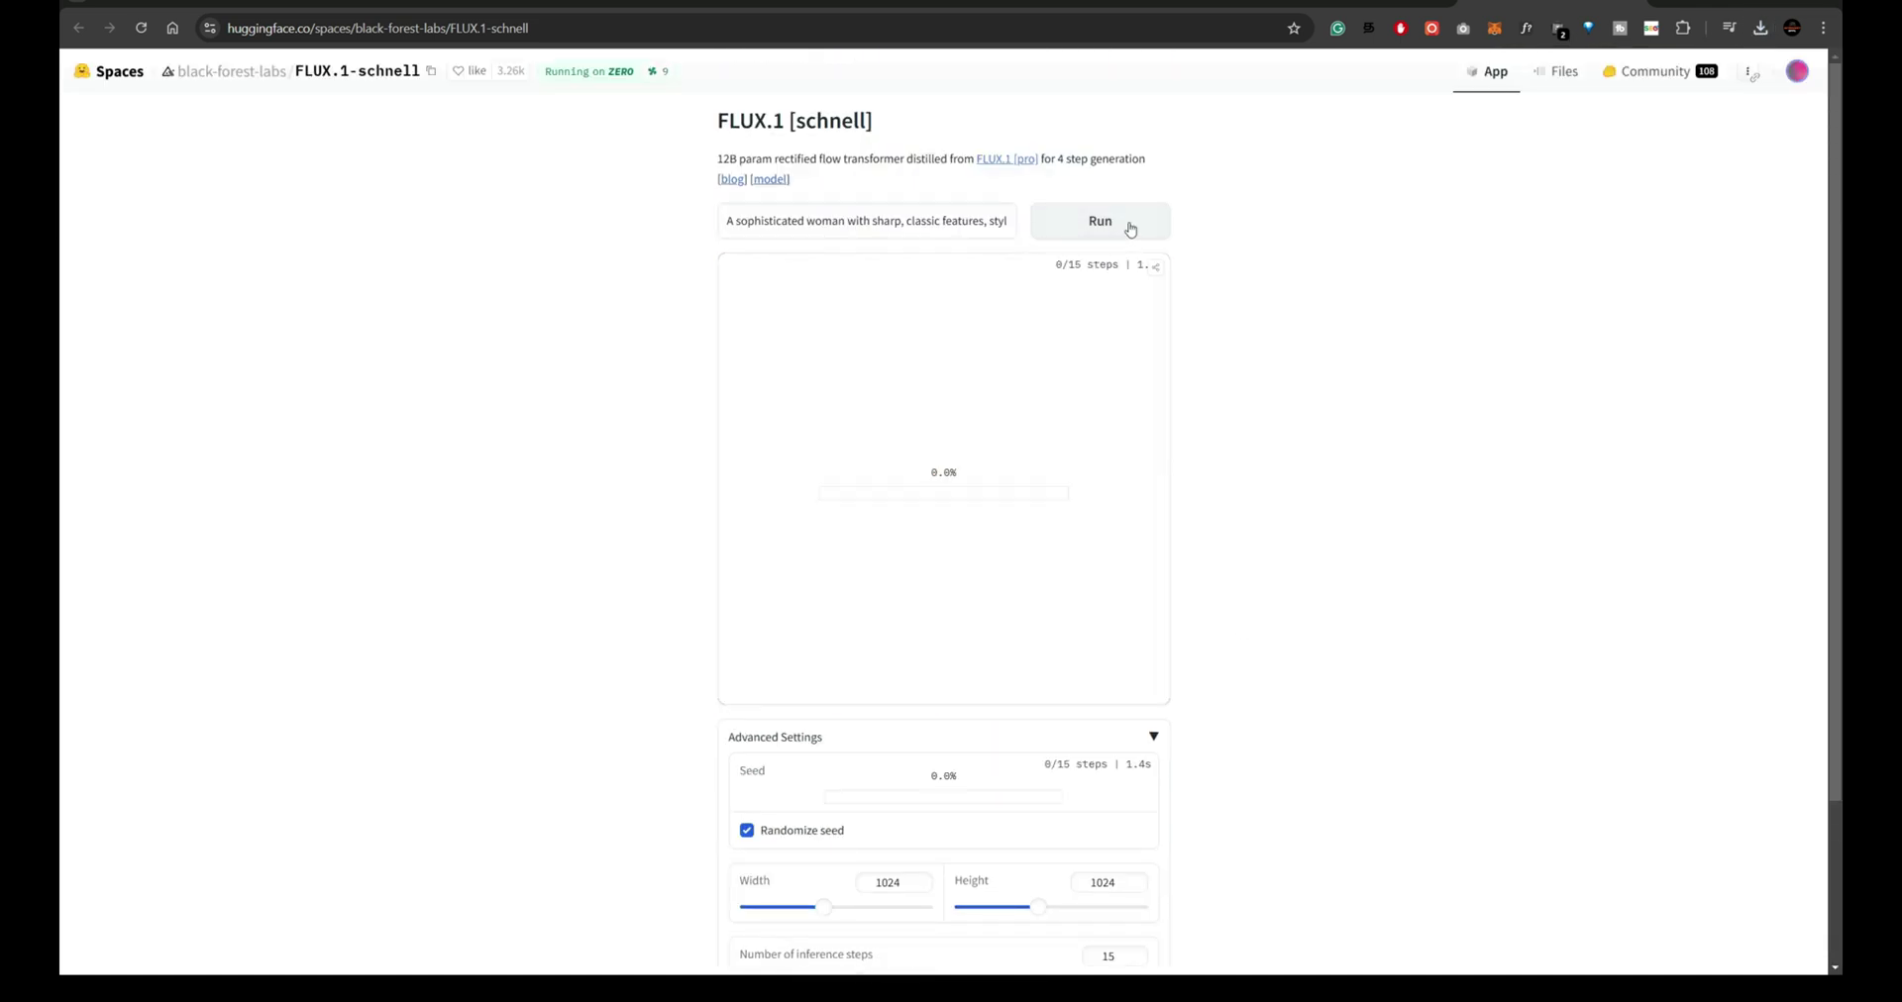
pyautogui.scroll(-1, 1486, 536)
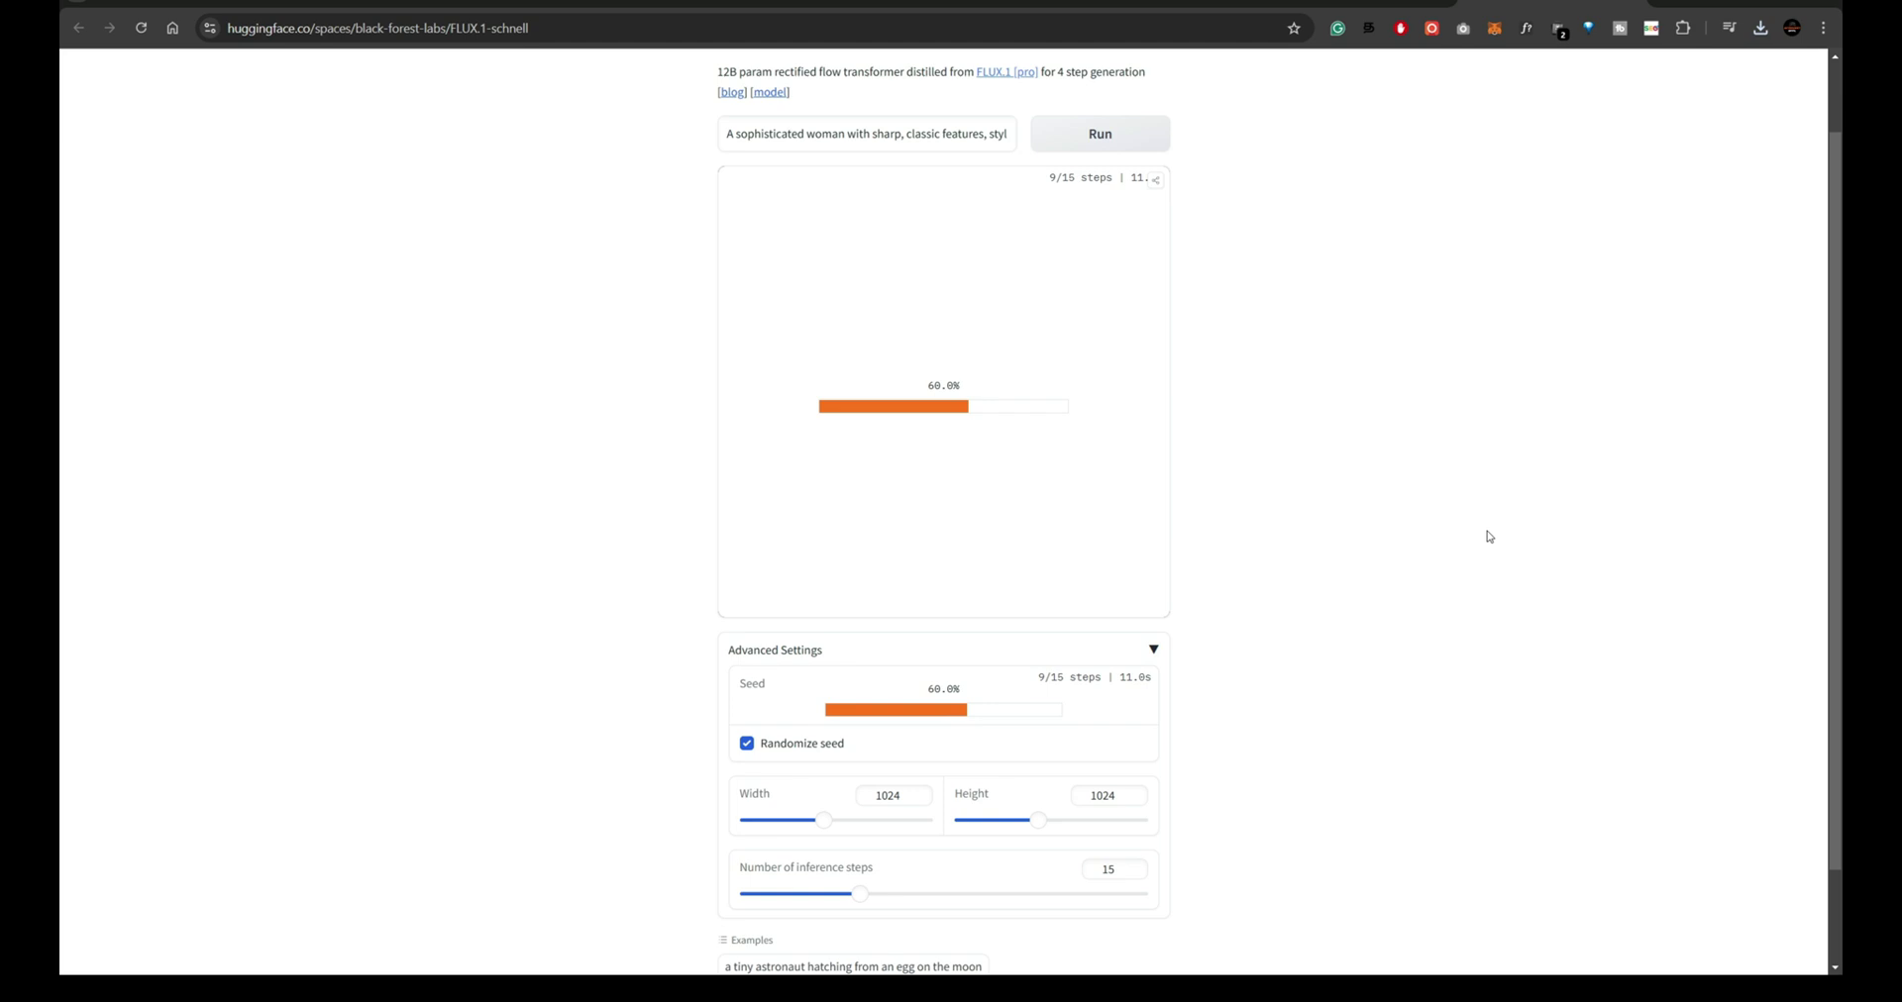
pyautogui.scroll(-1, 1488, 536)
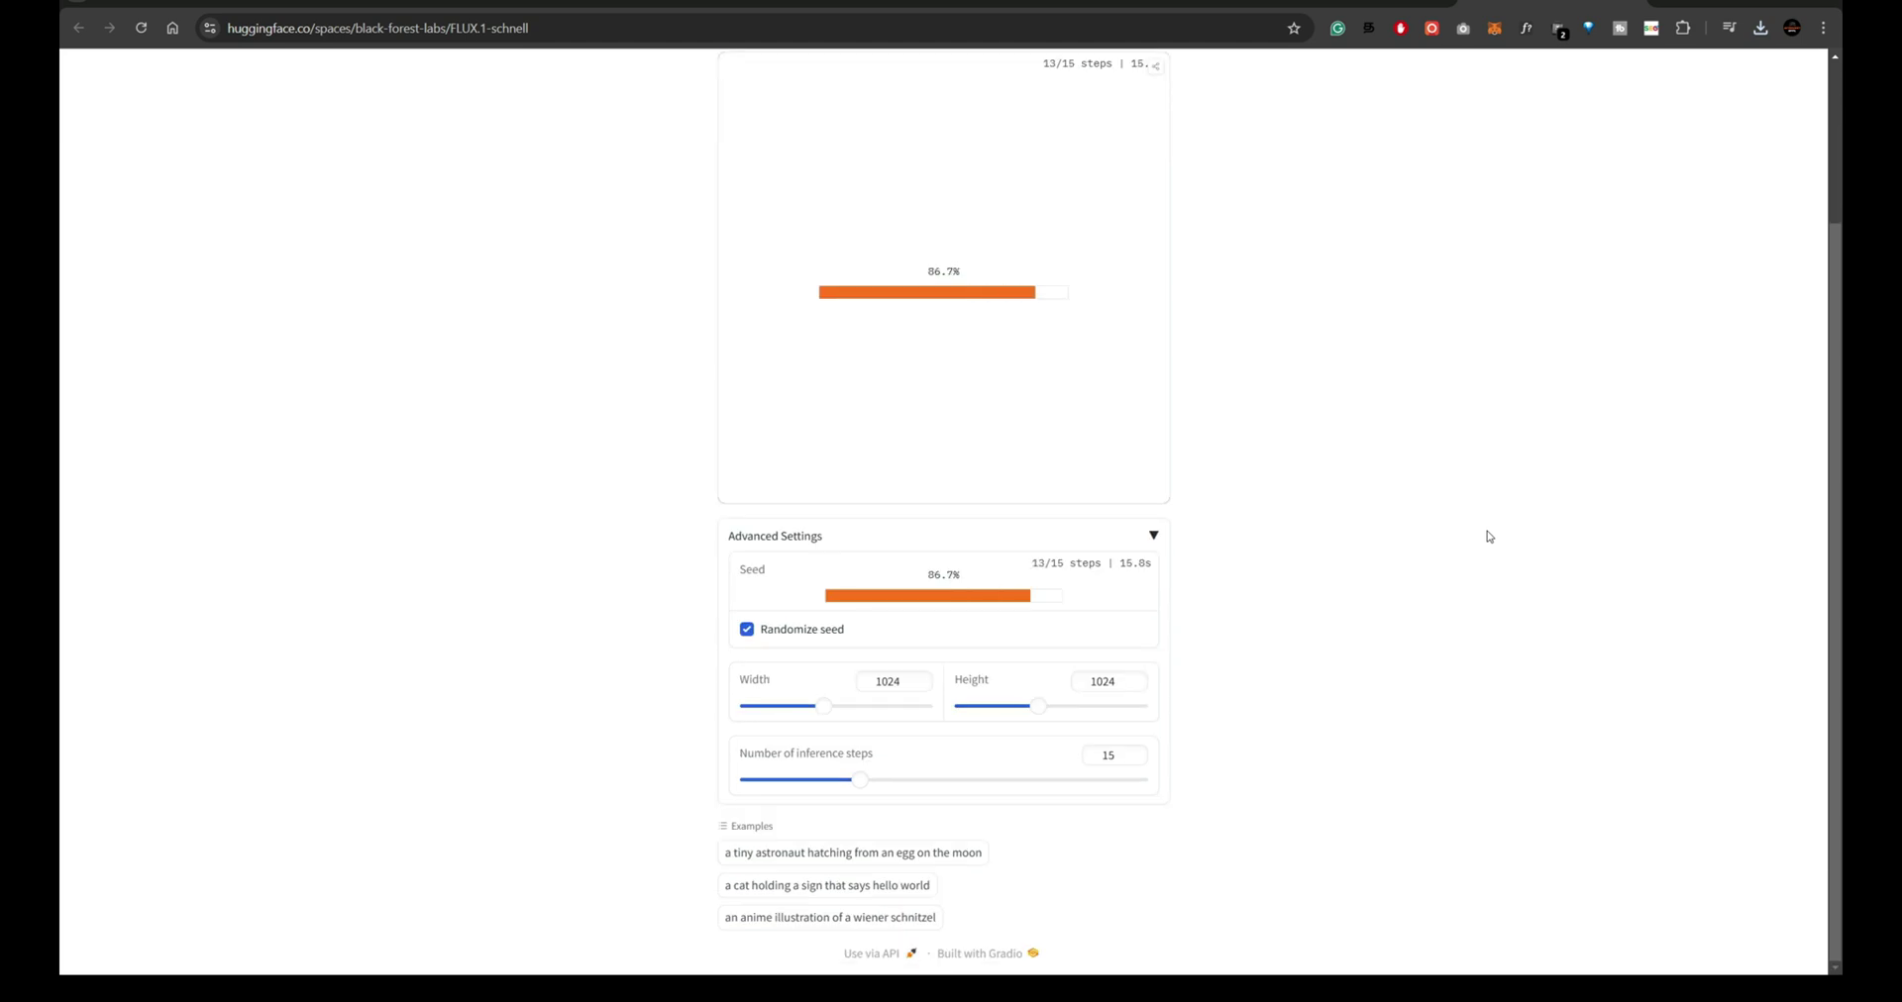
pyautogui.scroll(2, 1487, 536)
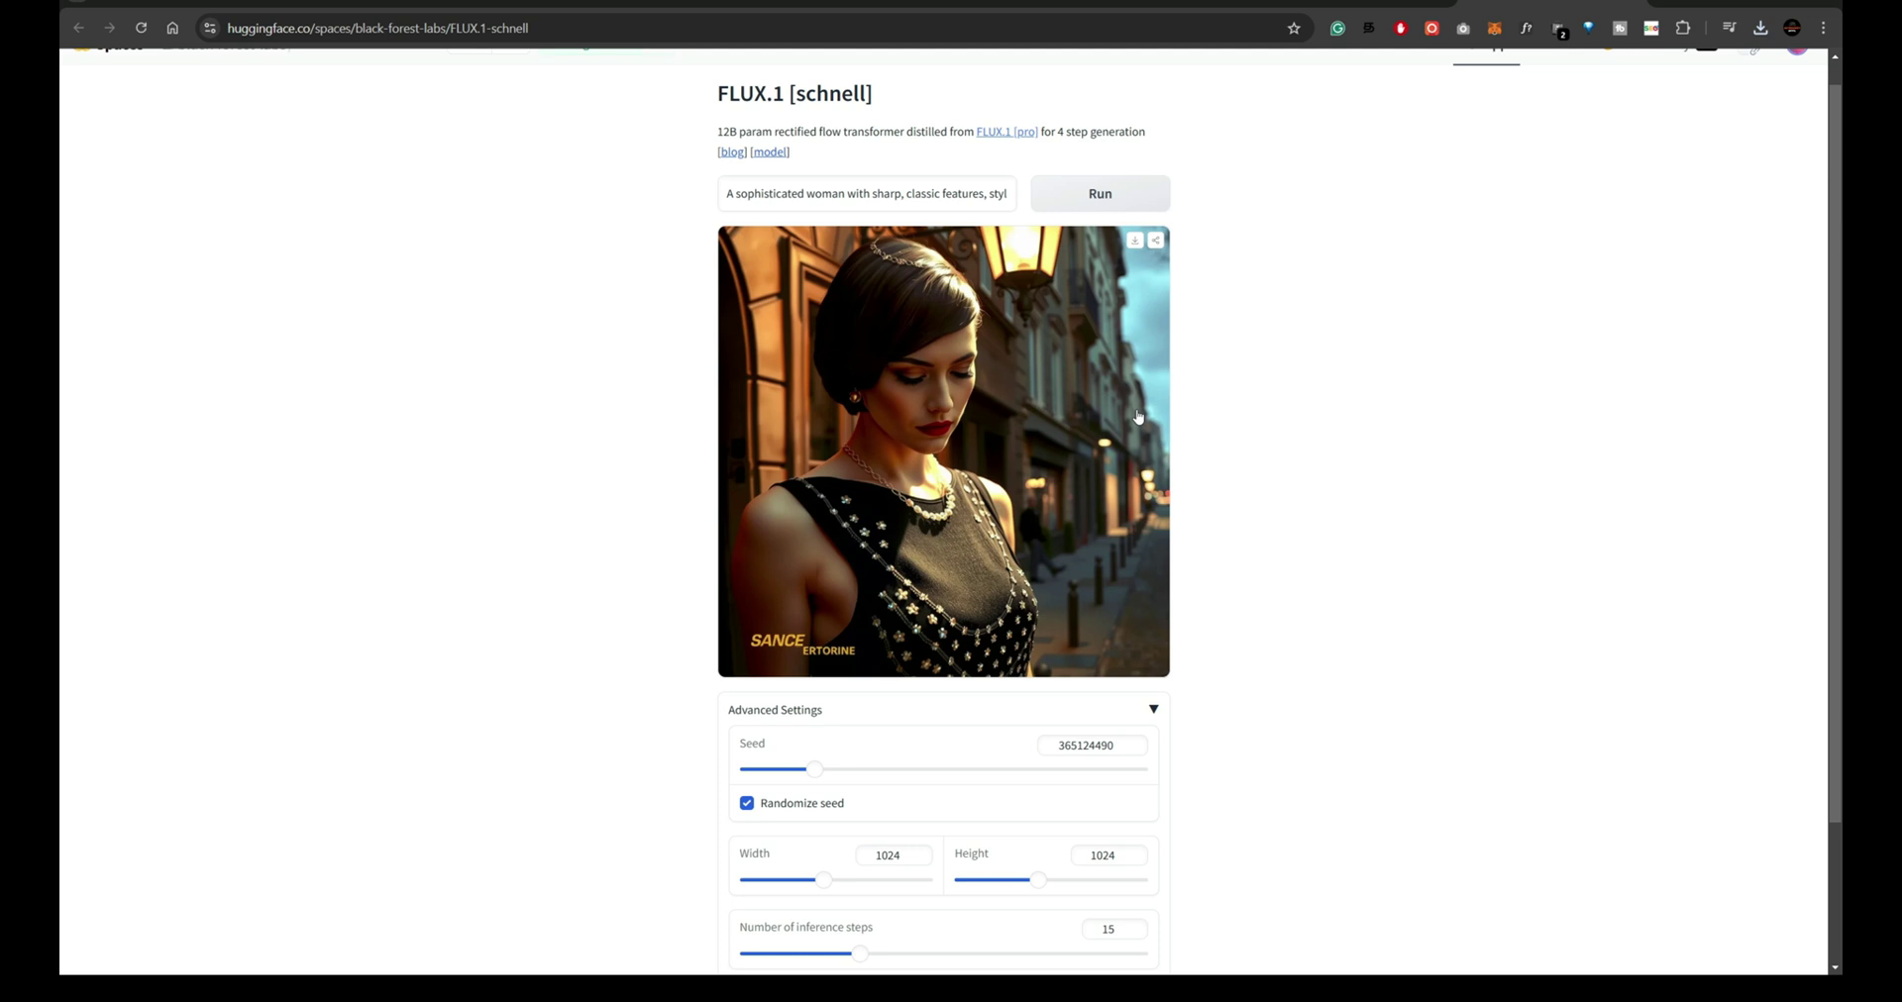
pyautogui.click(1133, 245)
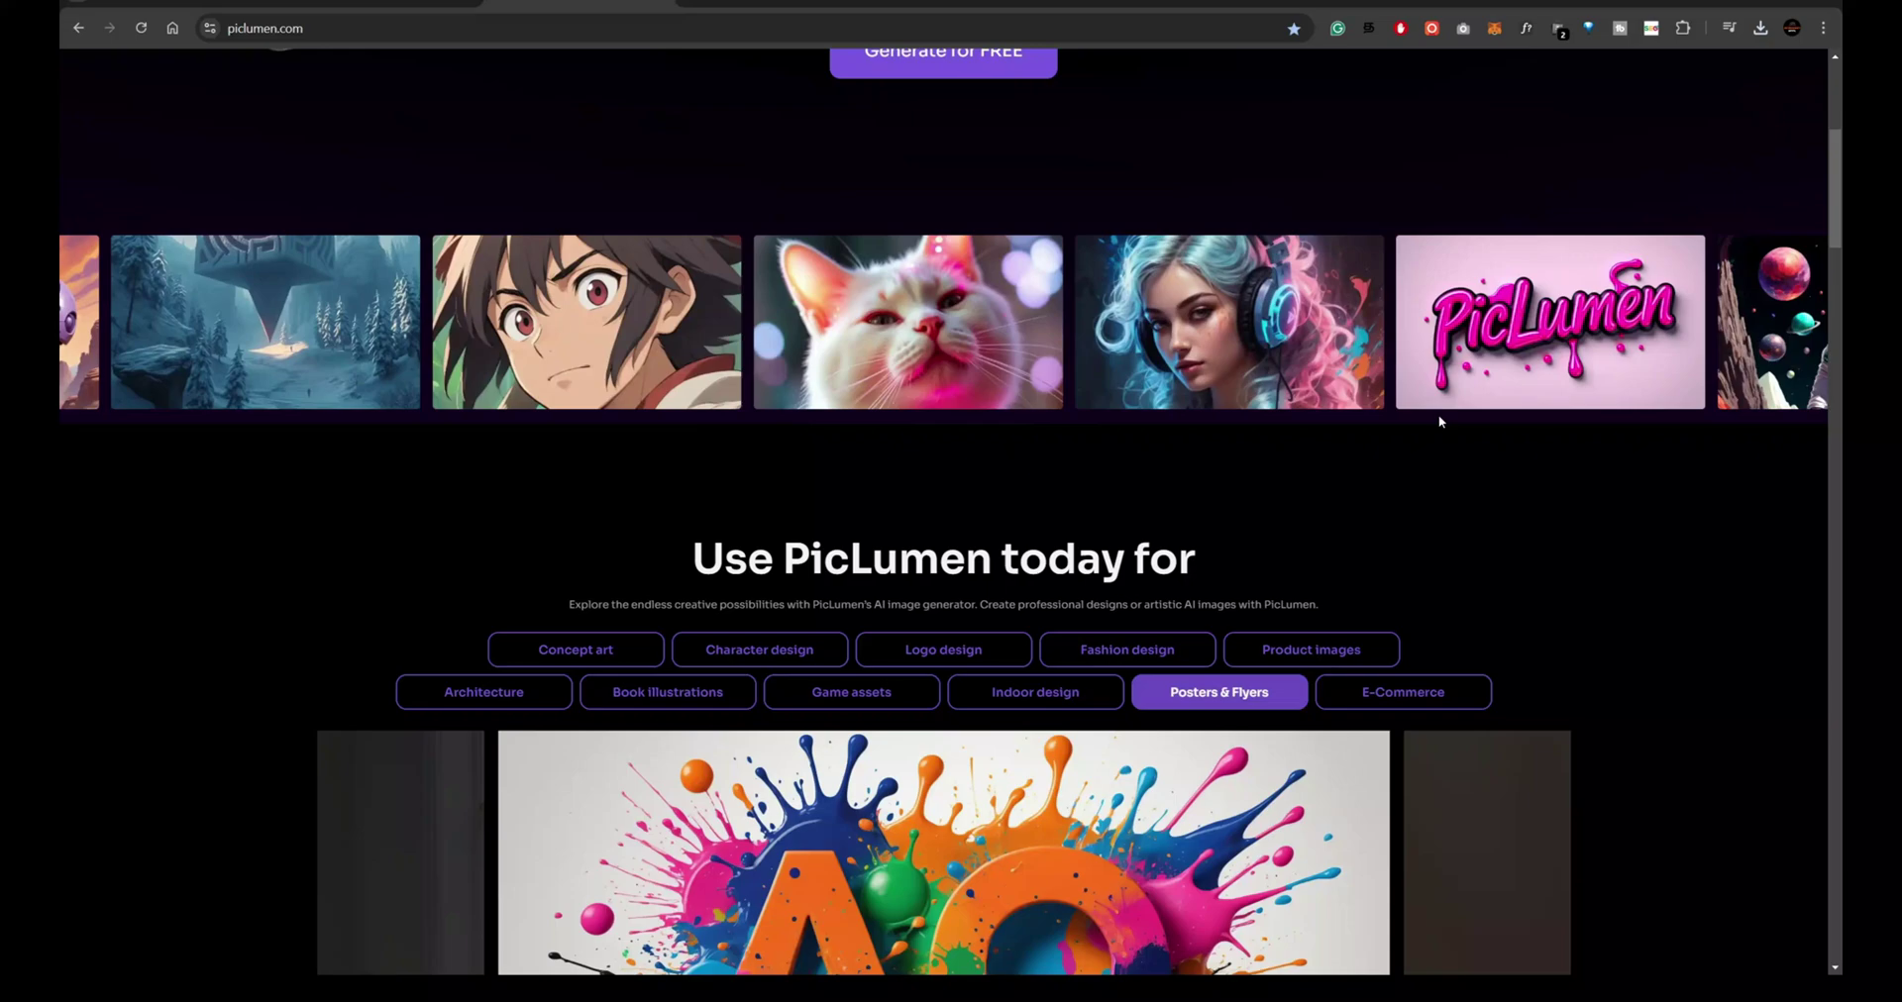
# - Browse the PicLumen homepage and its Explore image gallery
pyautogui.scroll(-9, 1541, 485)
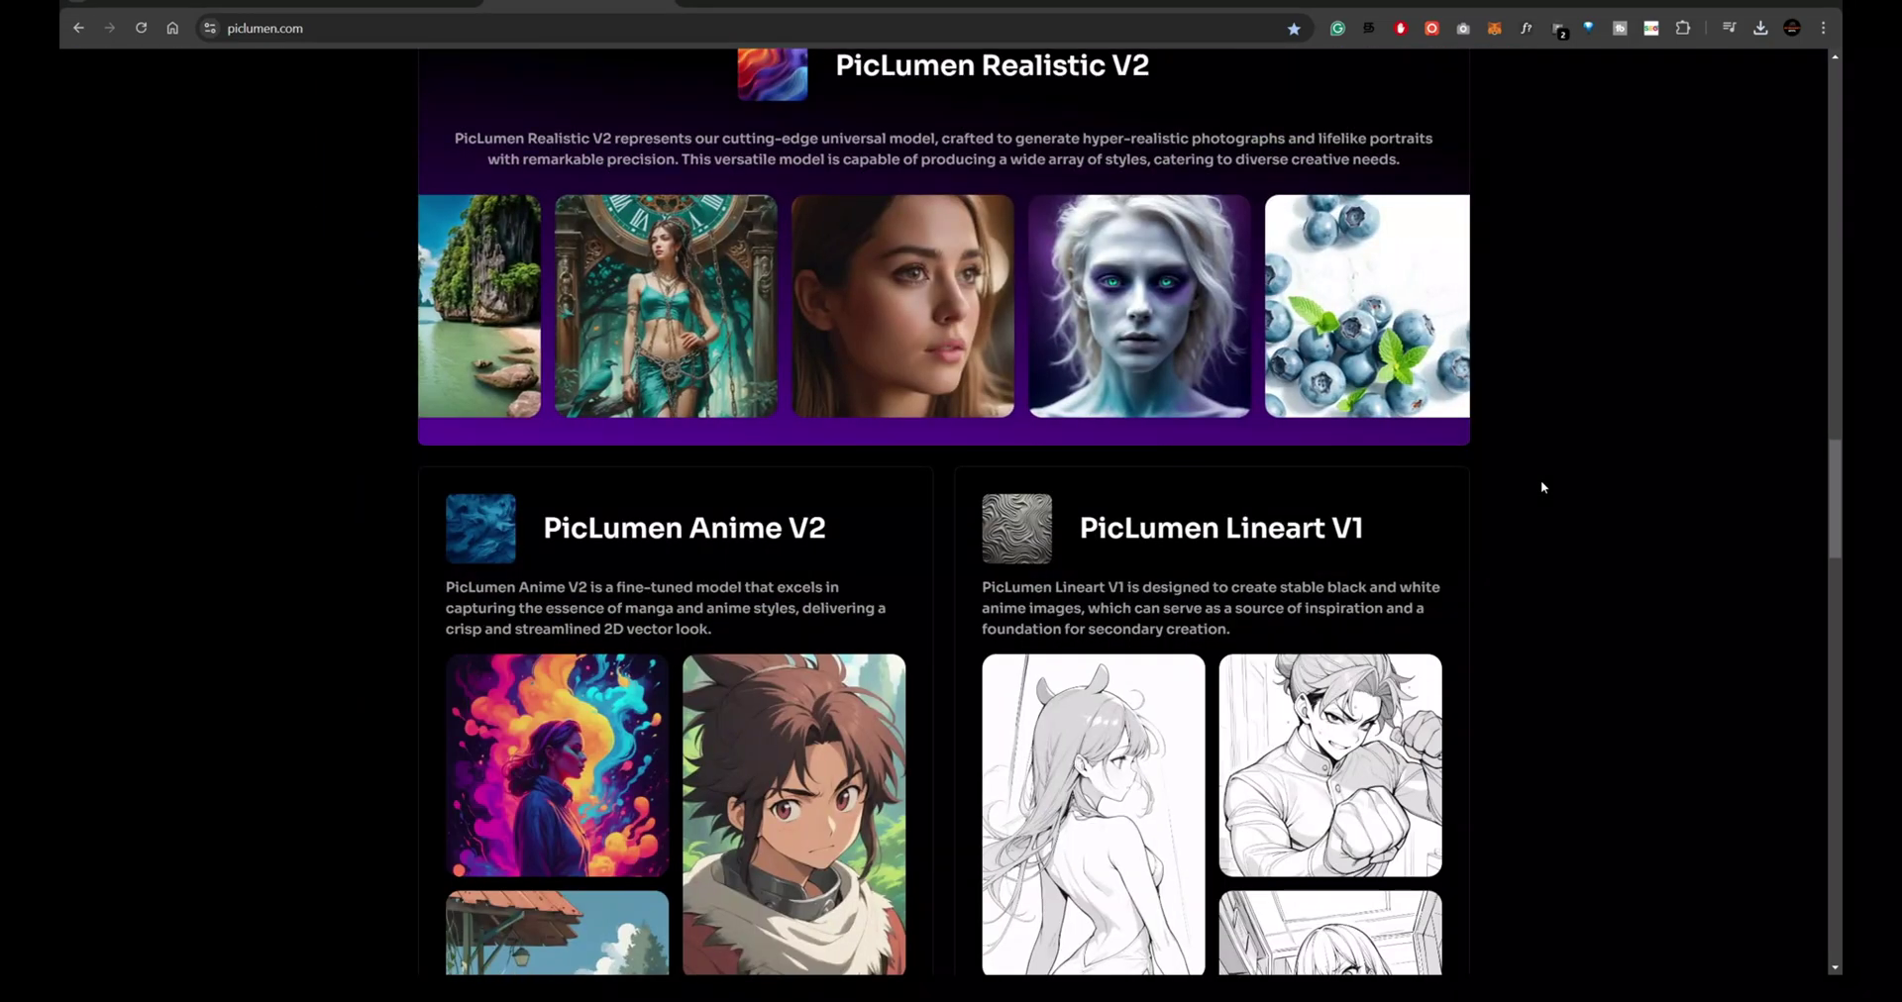
pyautogui.scroll(-7, 1542, 487)
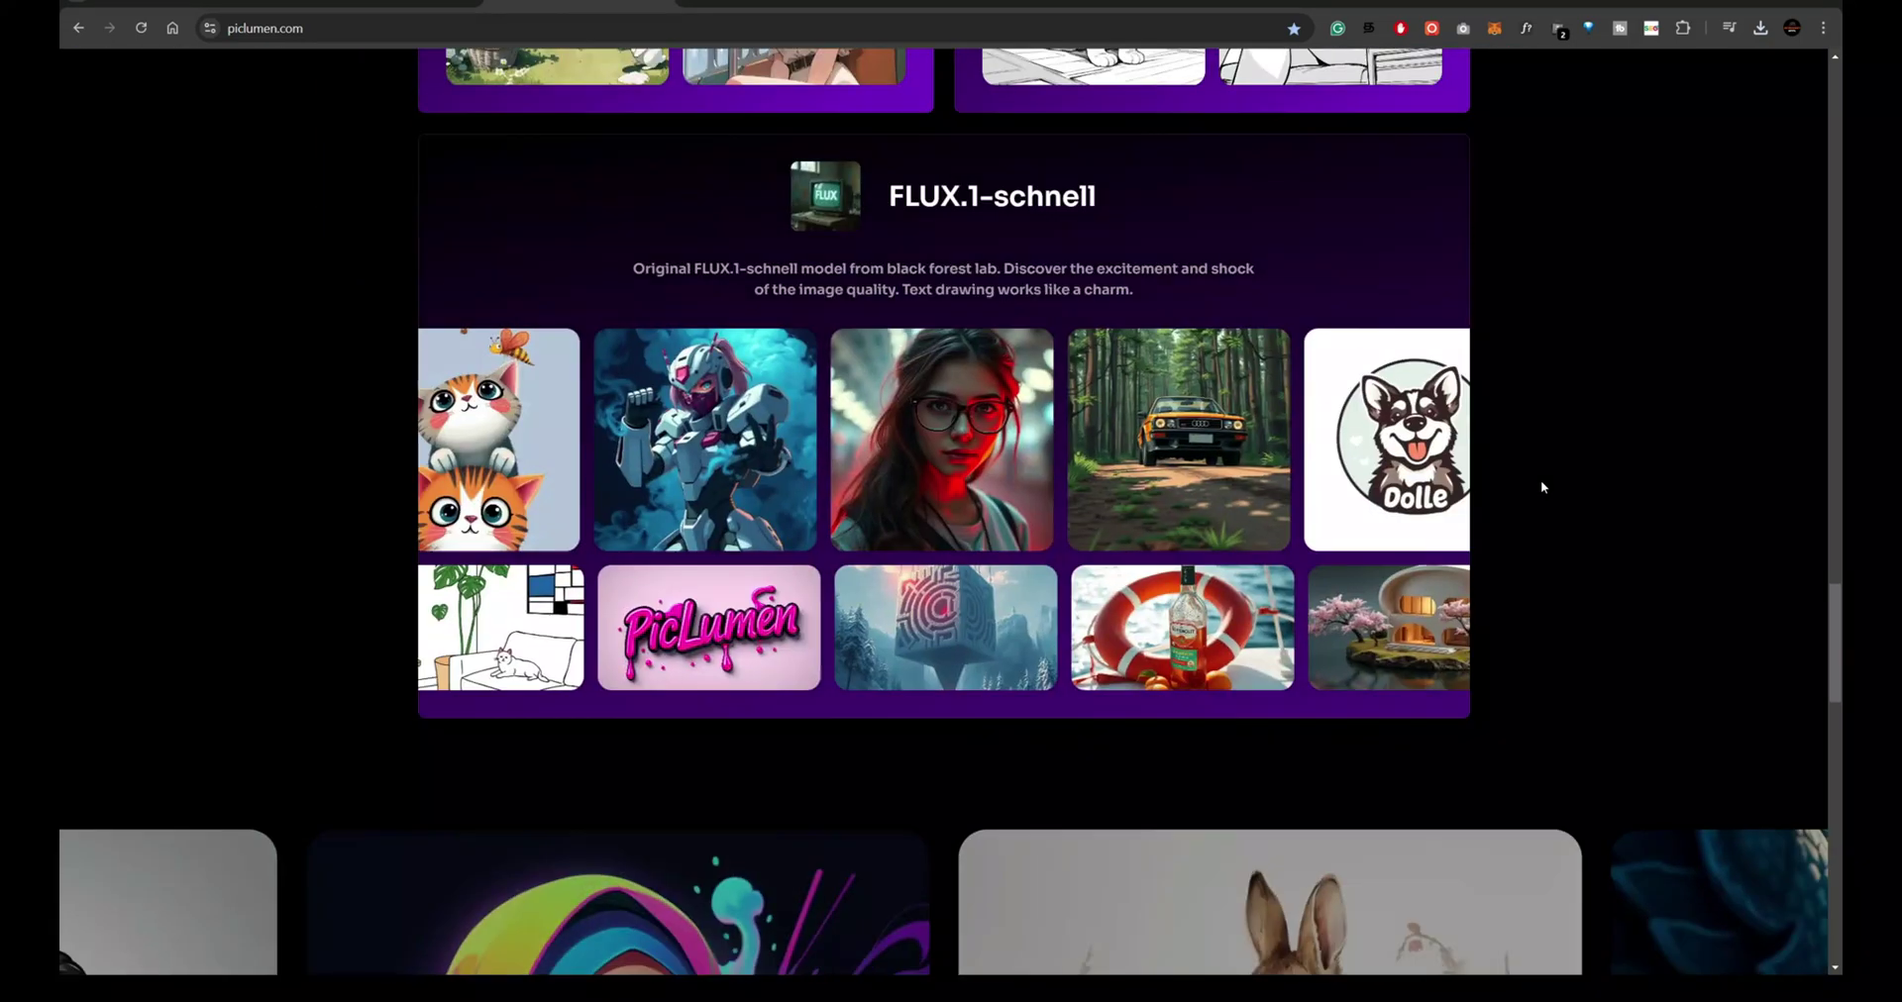
pyautogui.scroll(16, 1542, 486)
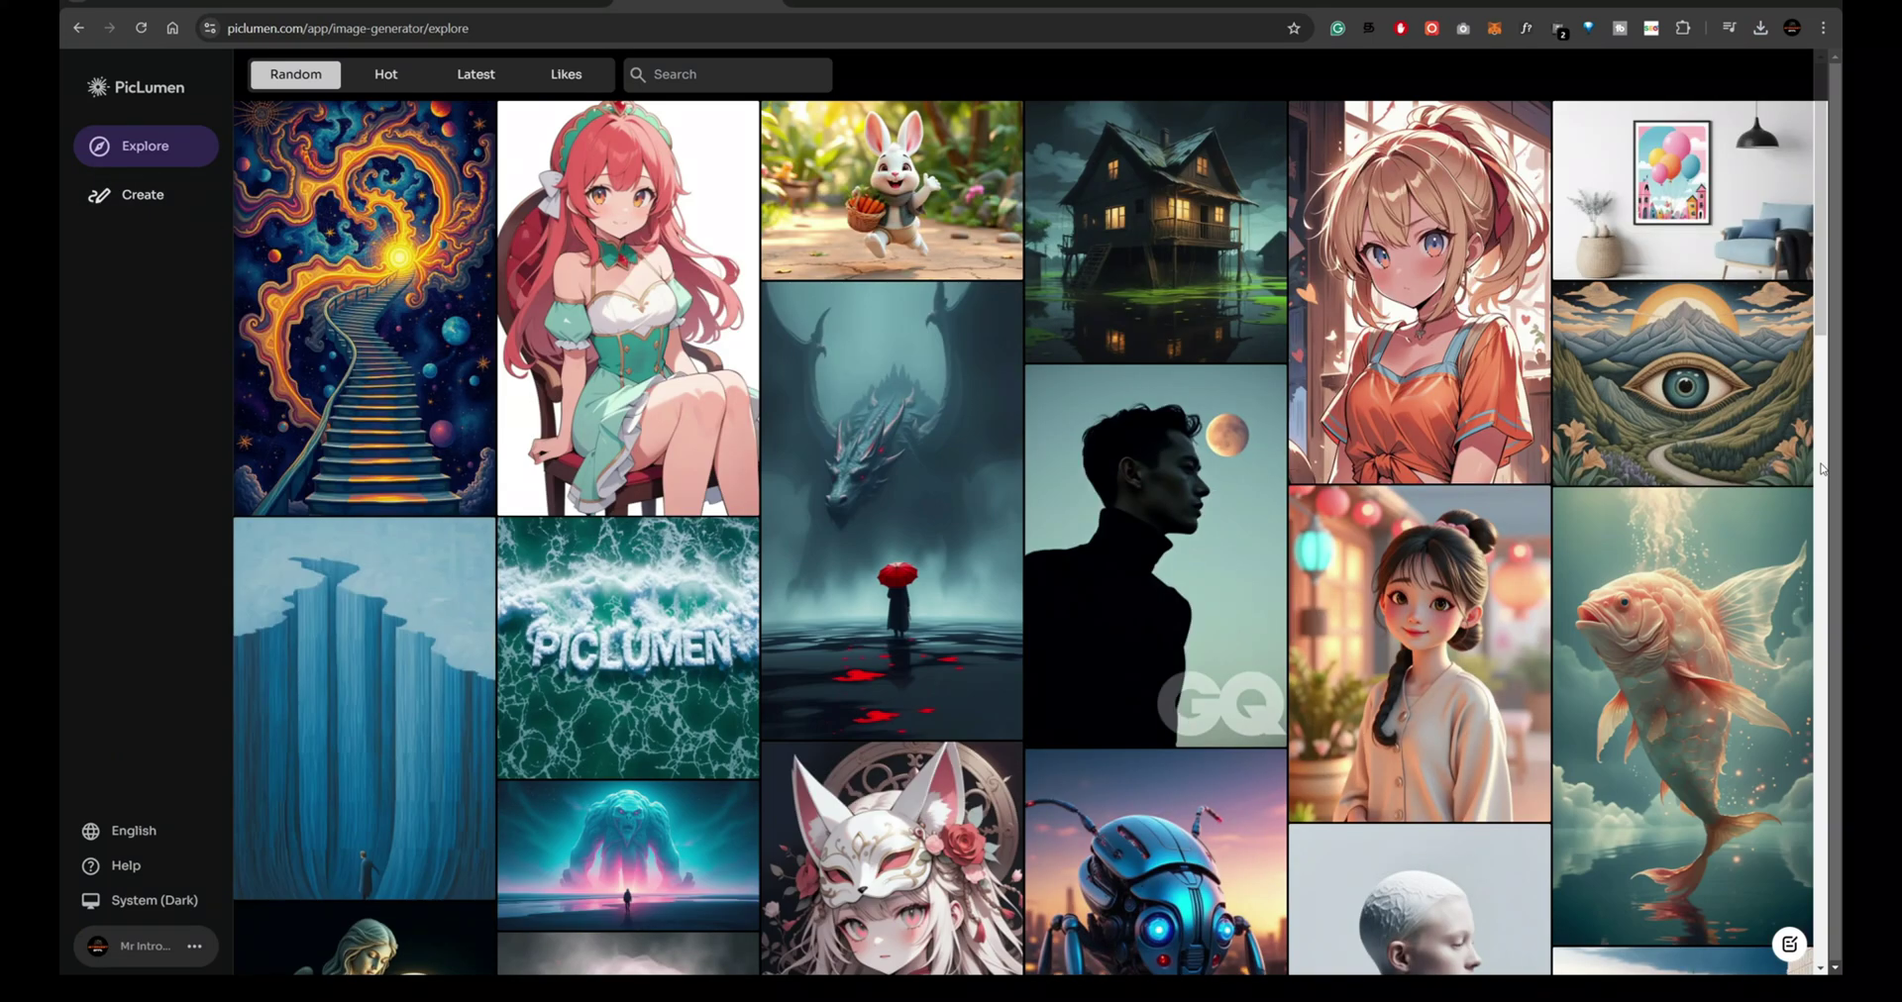
pyautogui.scroll(-15, 1820, 468)
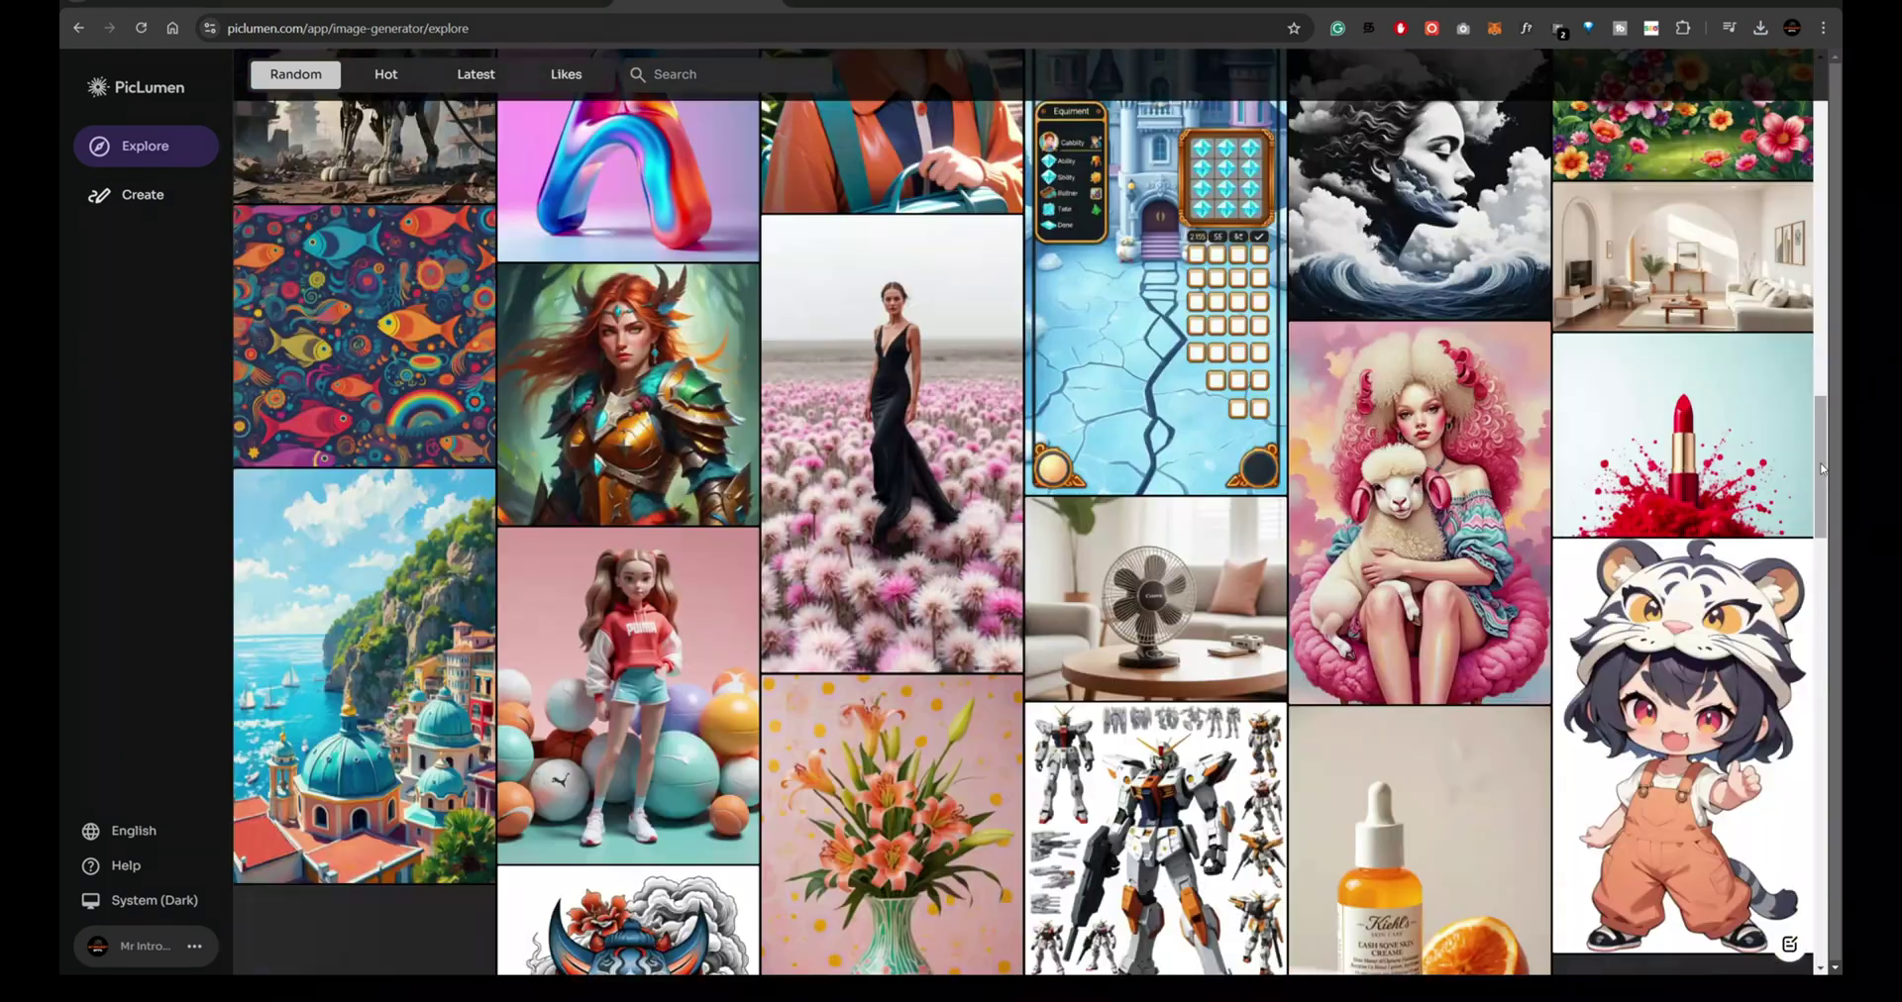
pyautogui.scroll(-20, 1821, 469)
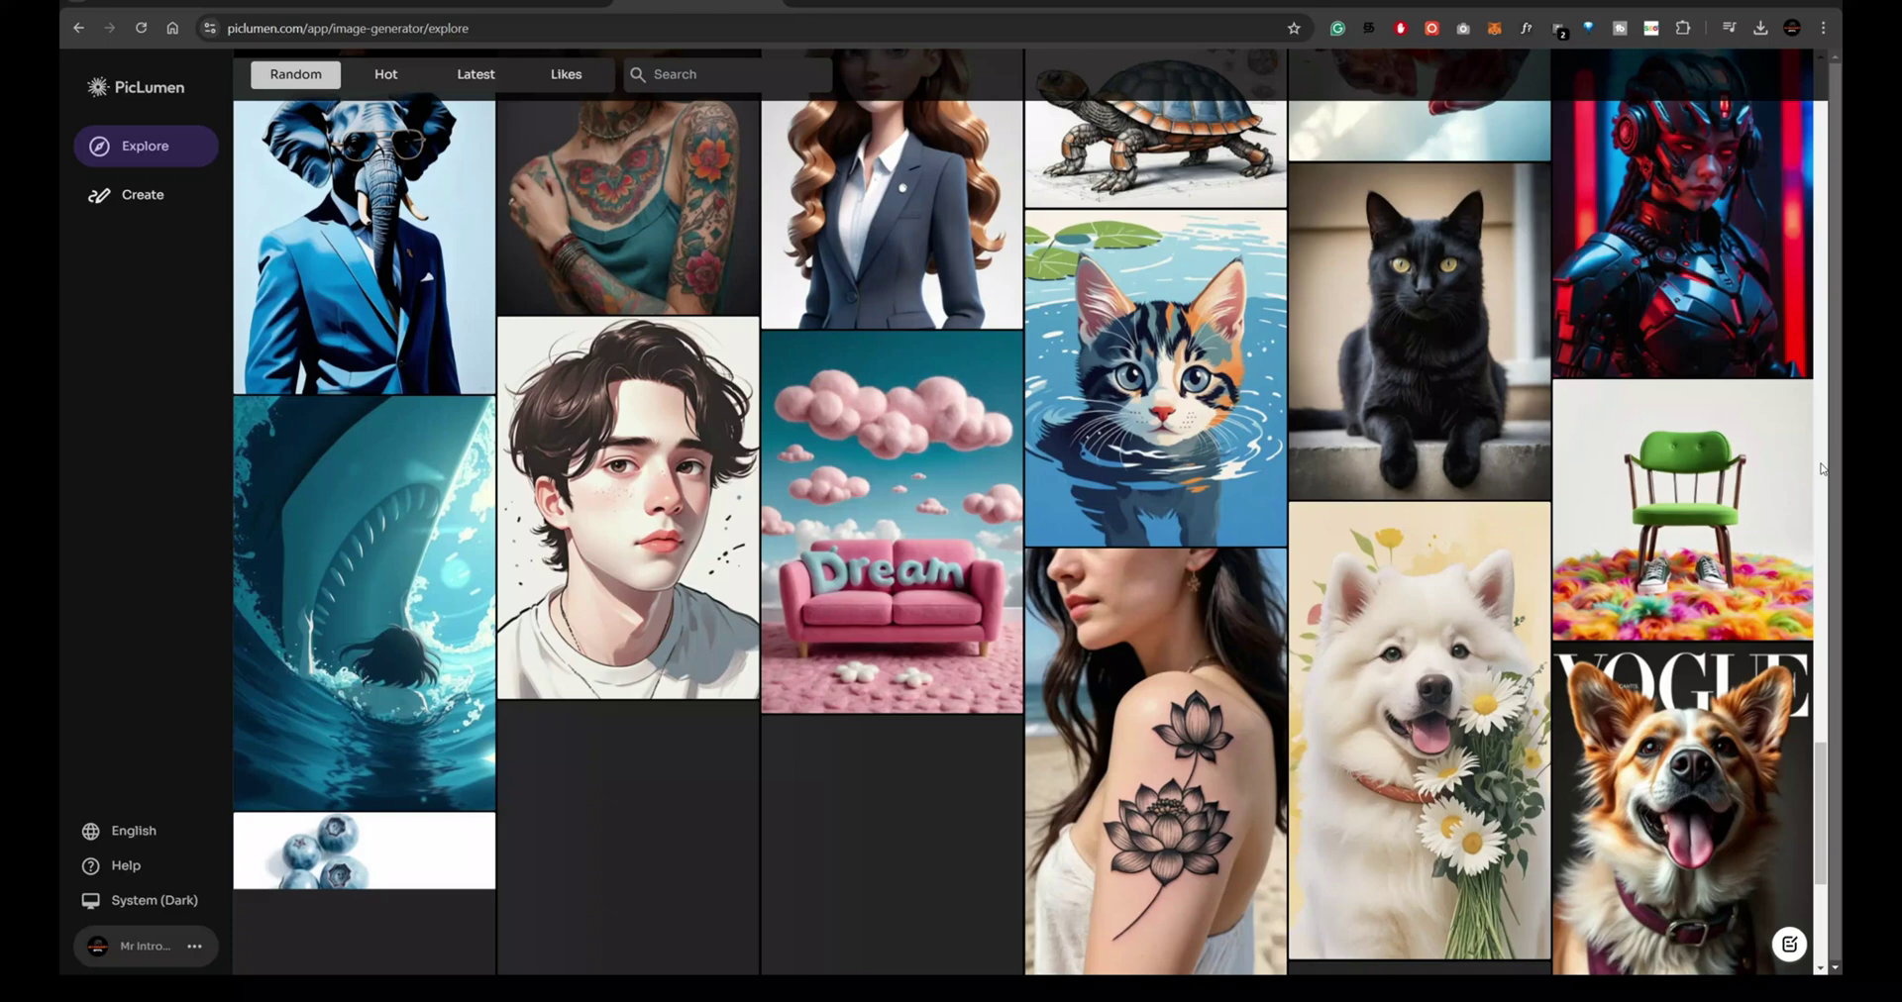
pyautogui.scroll(-5, 1821, 469)
# - Create a 9:16 FLUX.1-schnell sunset train-platform portrait and download the full-size PNG
pyautogui.click(143, 195)
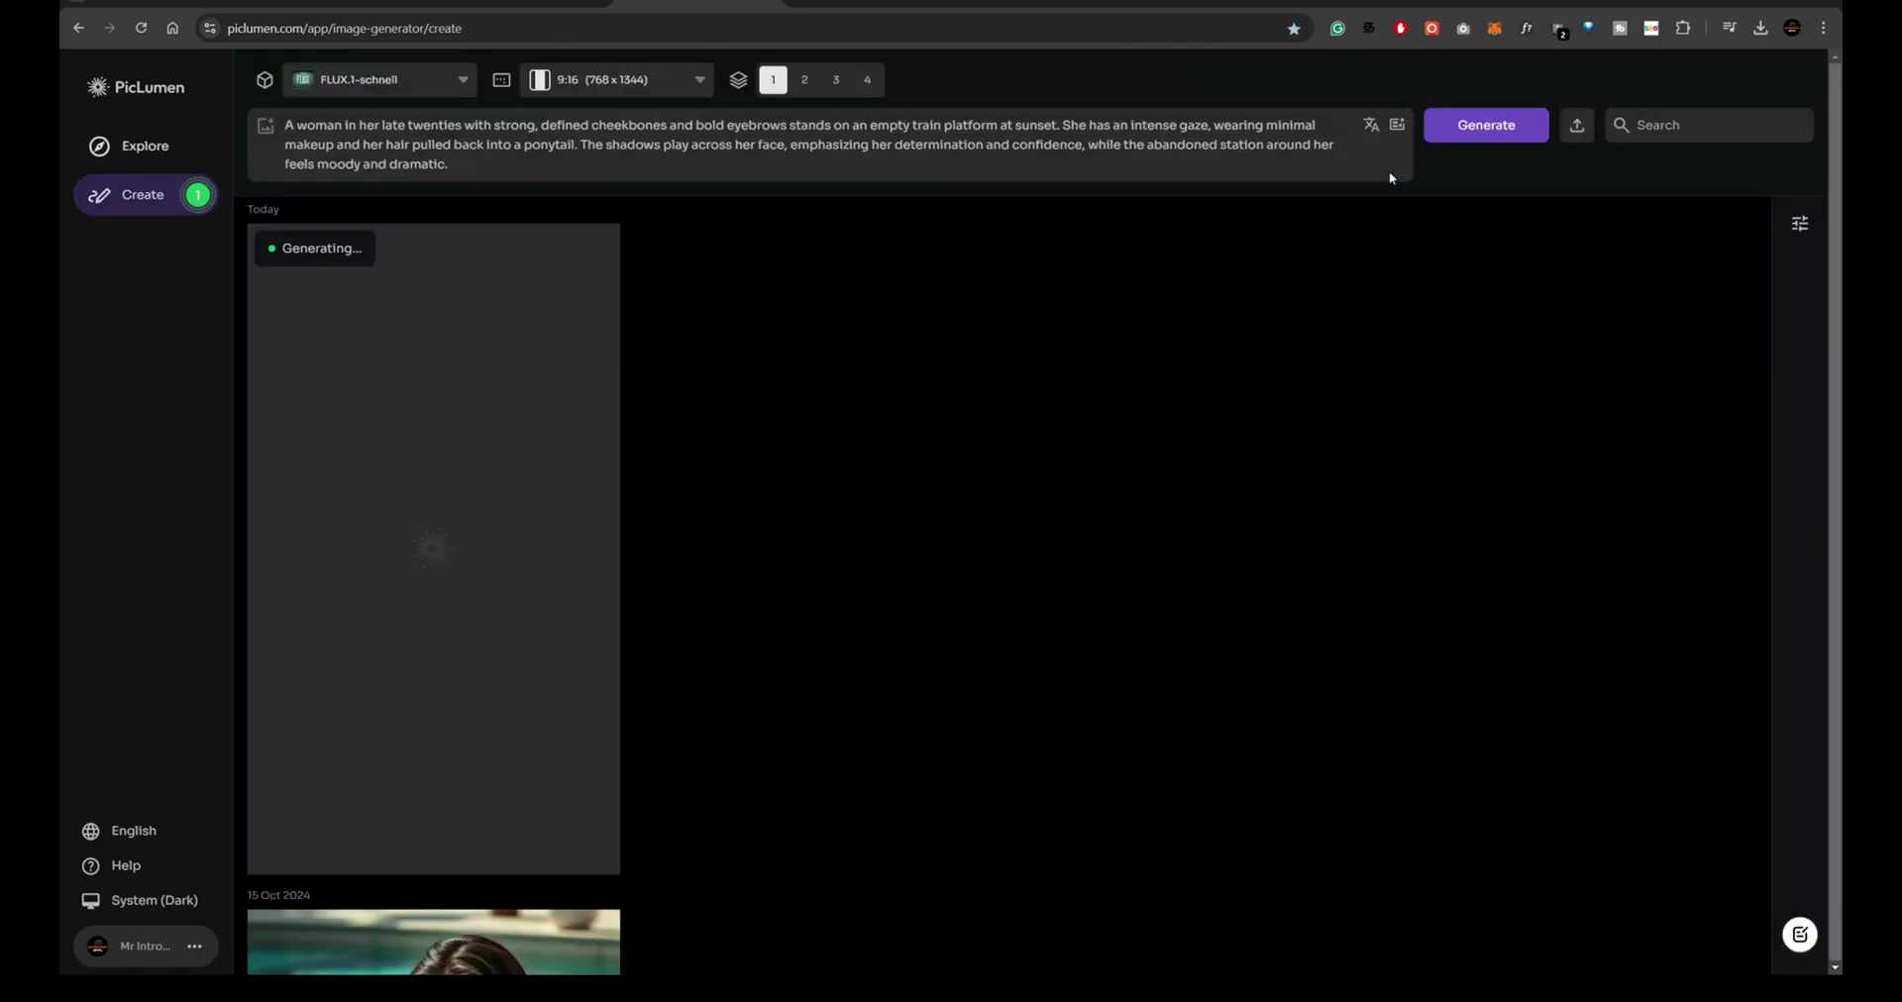
pyautogui.click(395, 82)
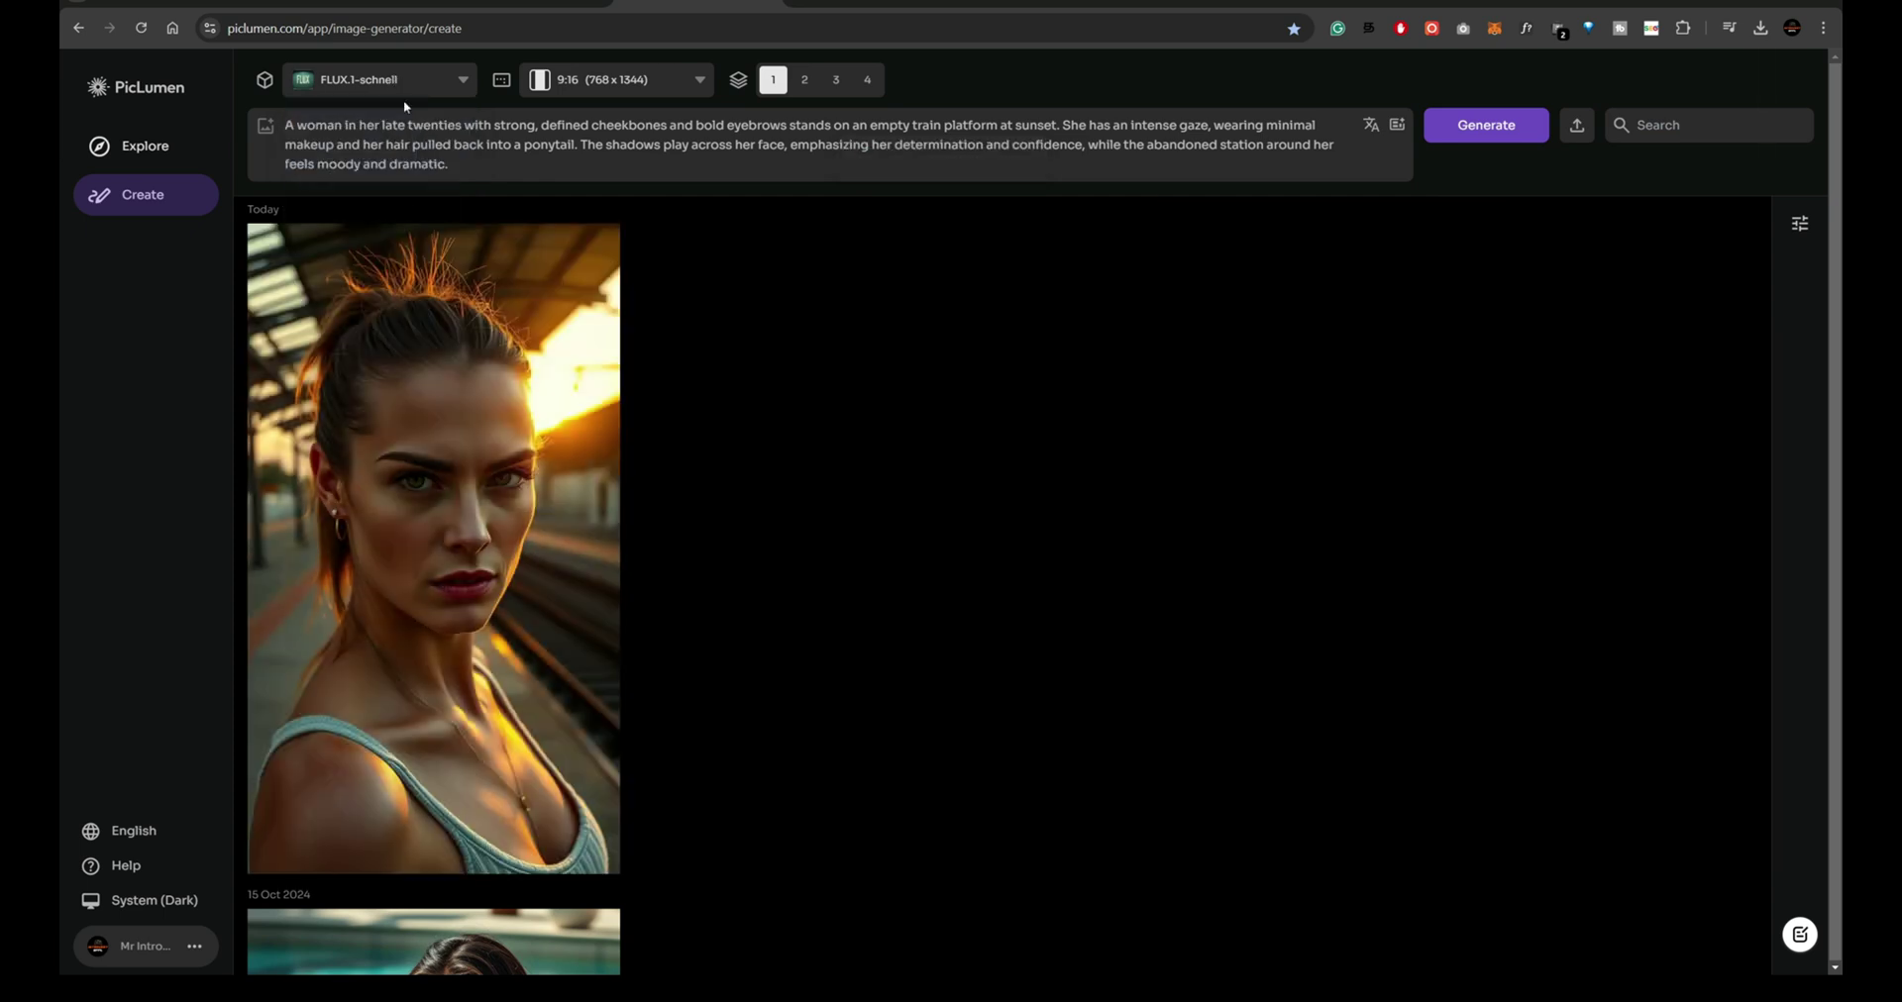
pyautogui.click(473, 437)
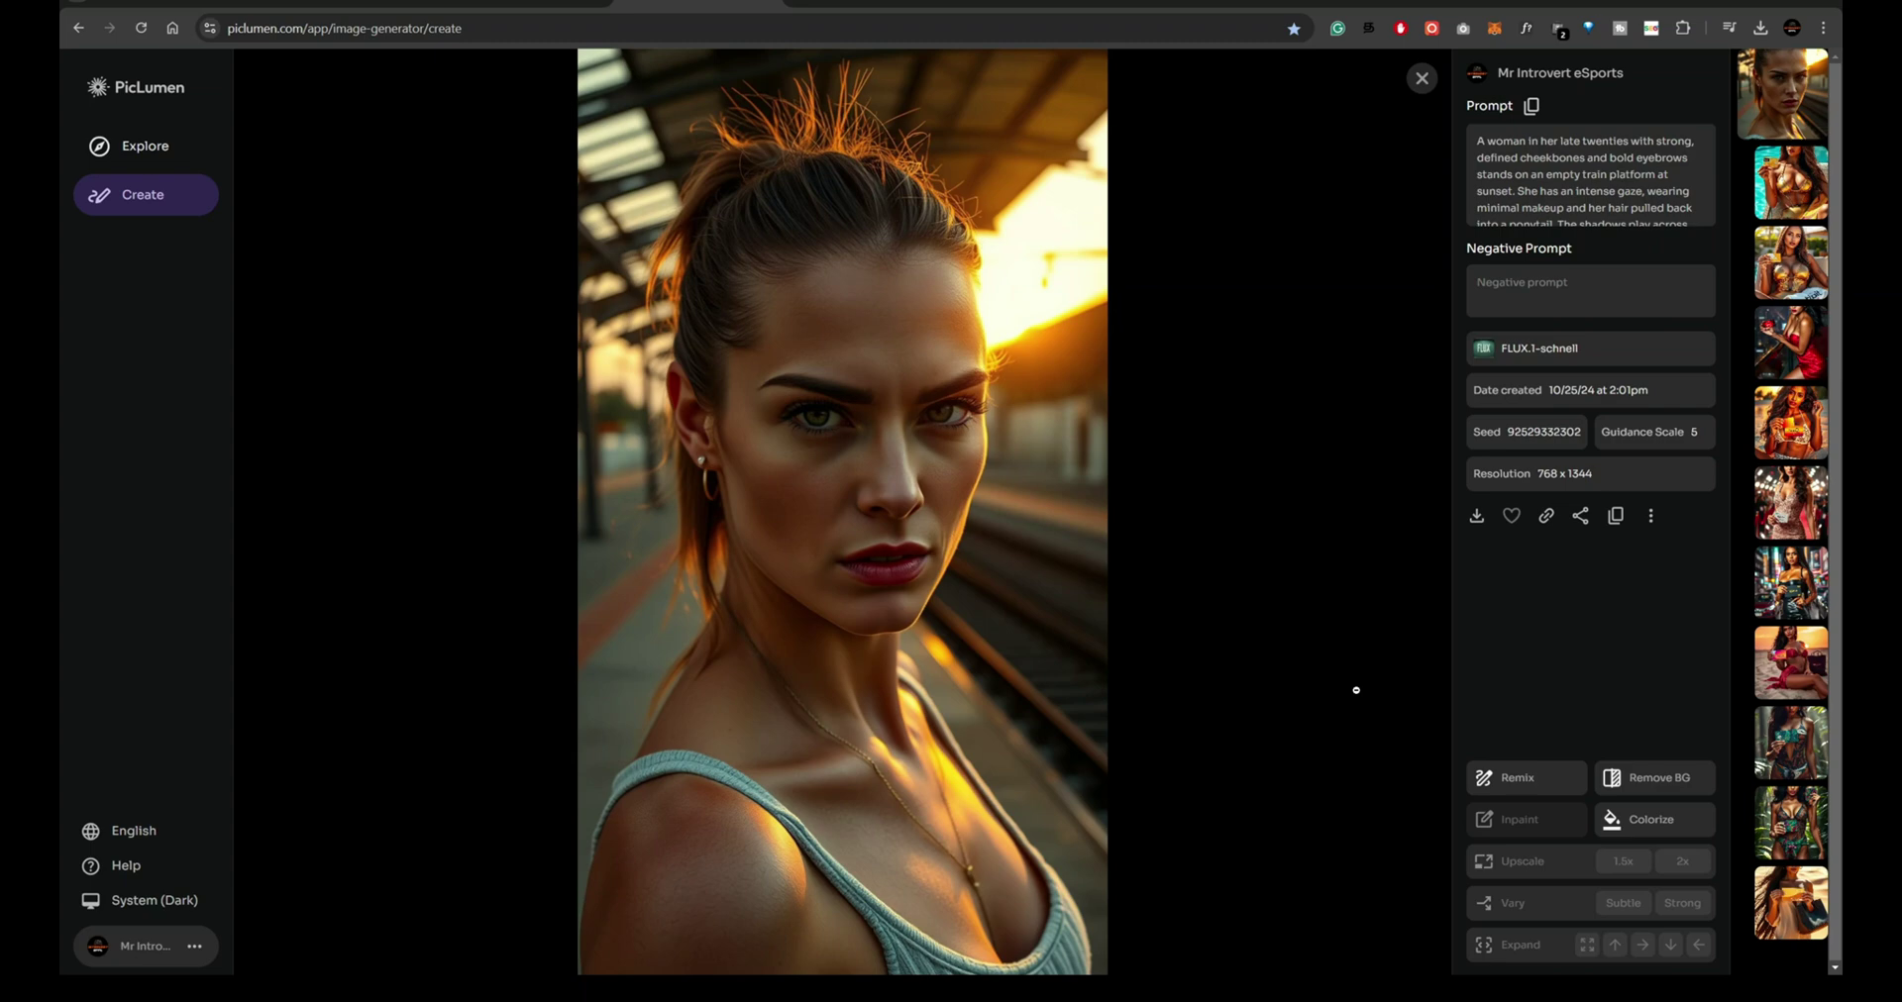
pyautogui.click(1478, 516)
pyautogui.click(1209, 594)
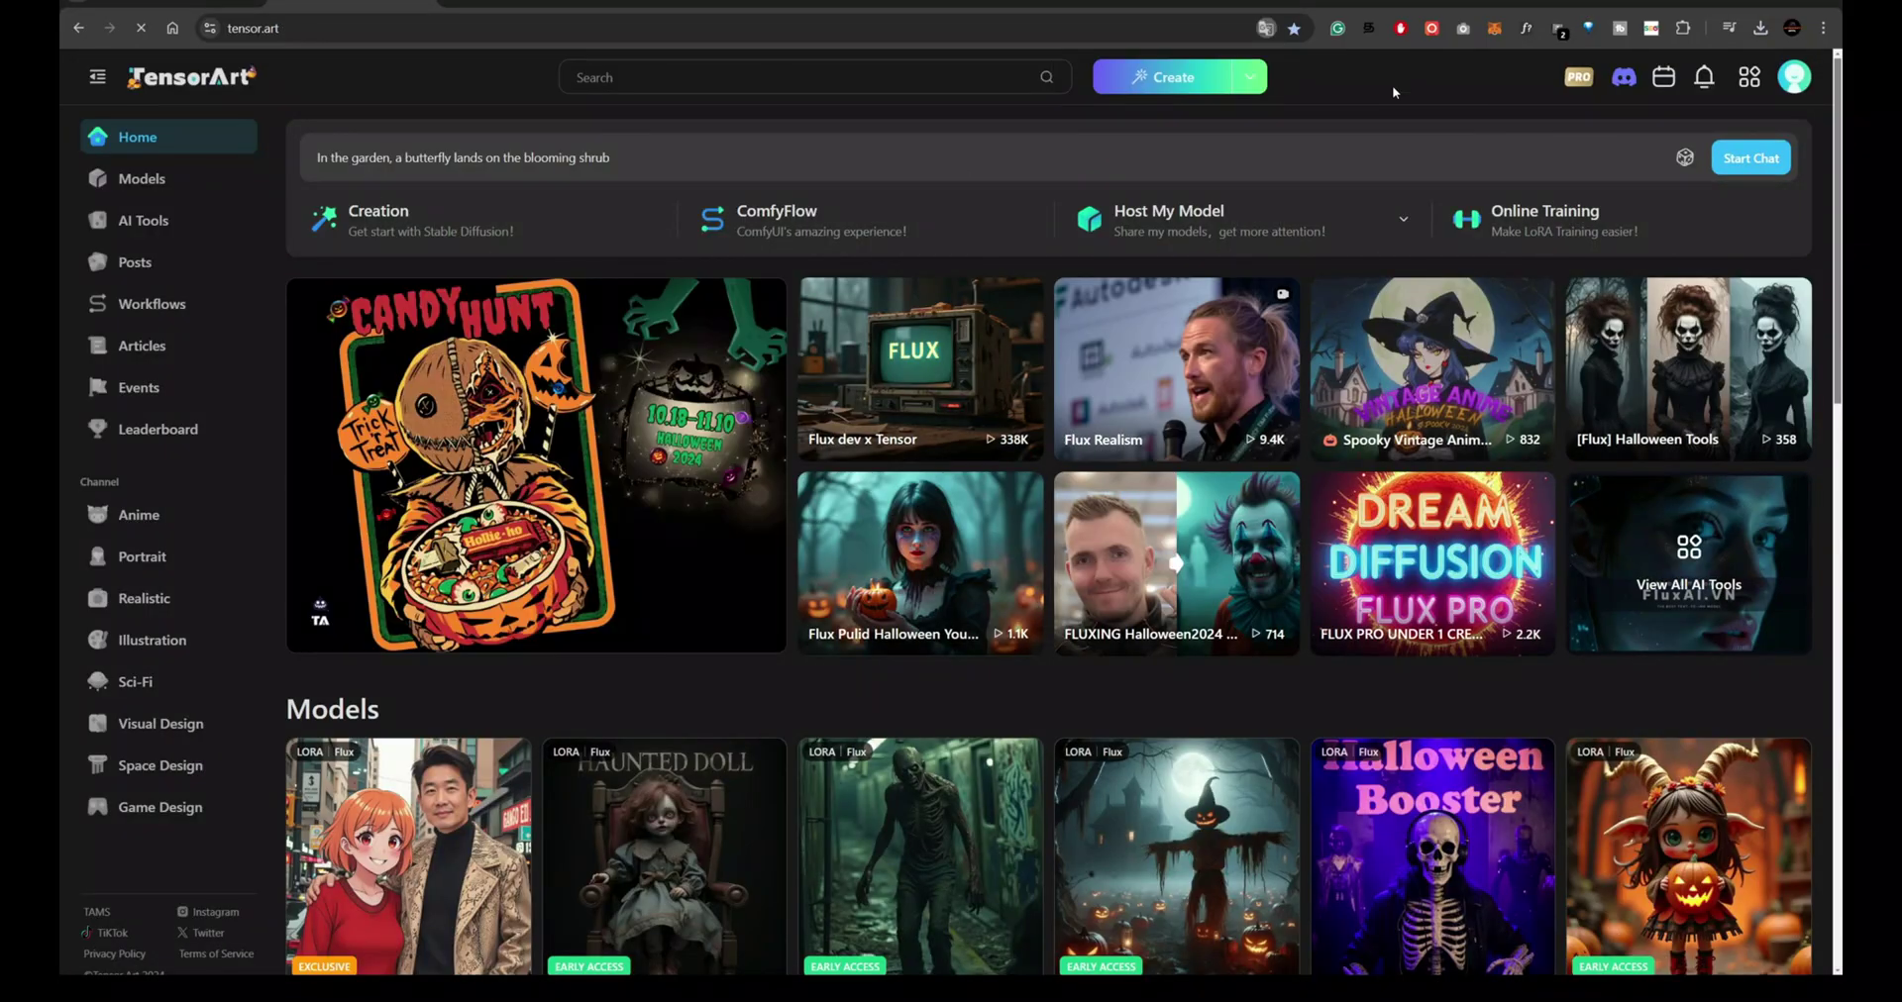
# - Scroll down the TensorArt homepage to browse its featured content
pyautogui.scroll(-10, 921, 396)
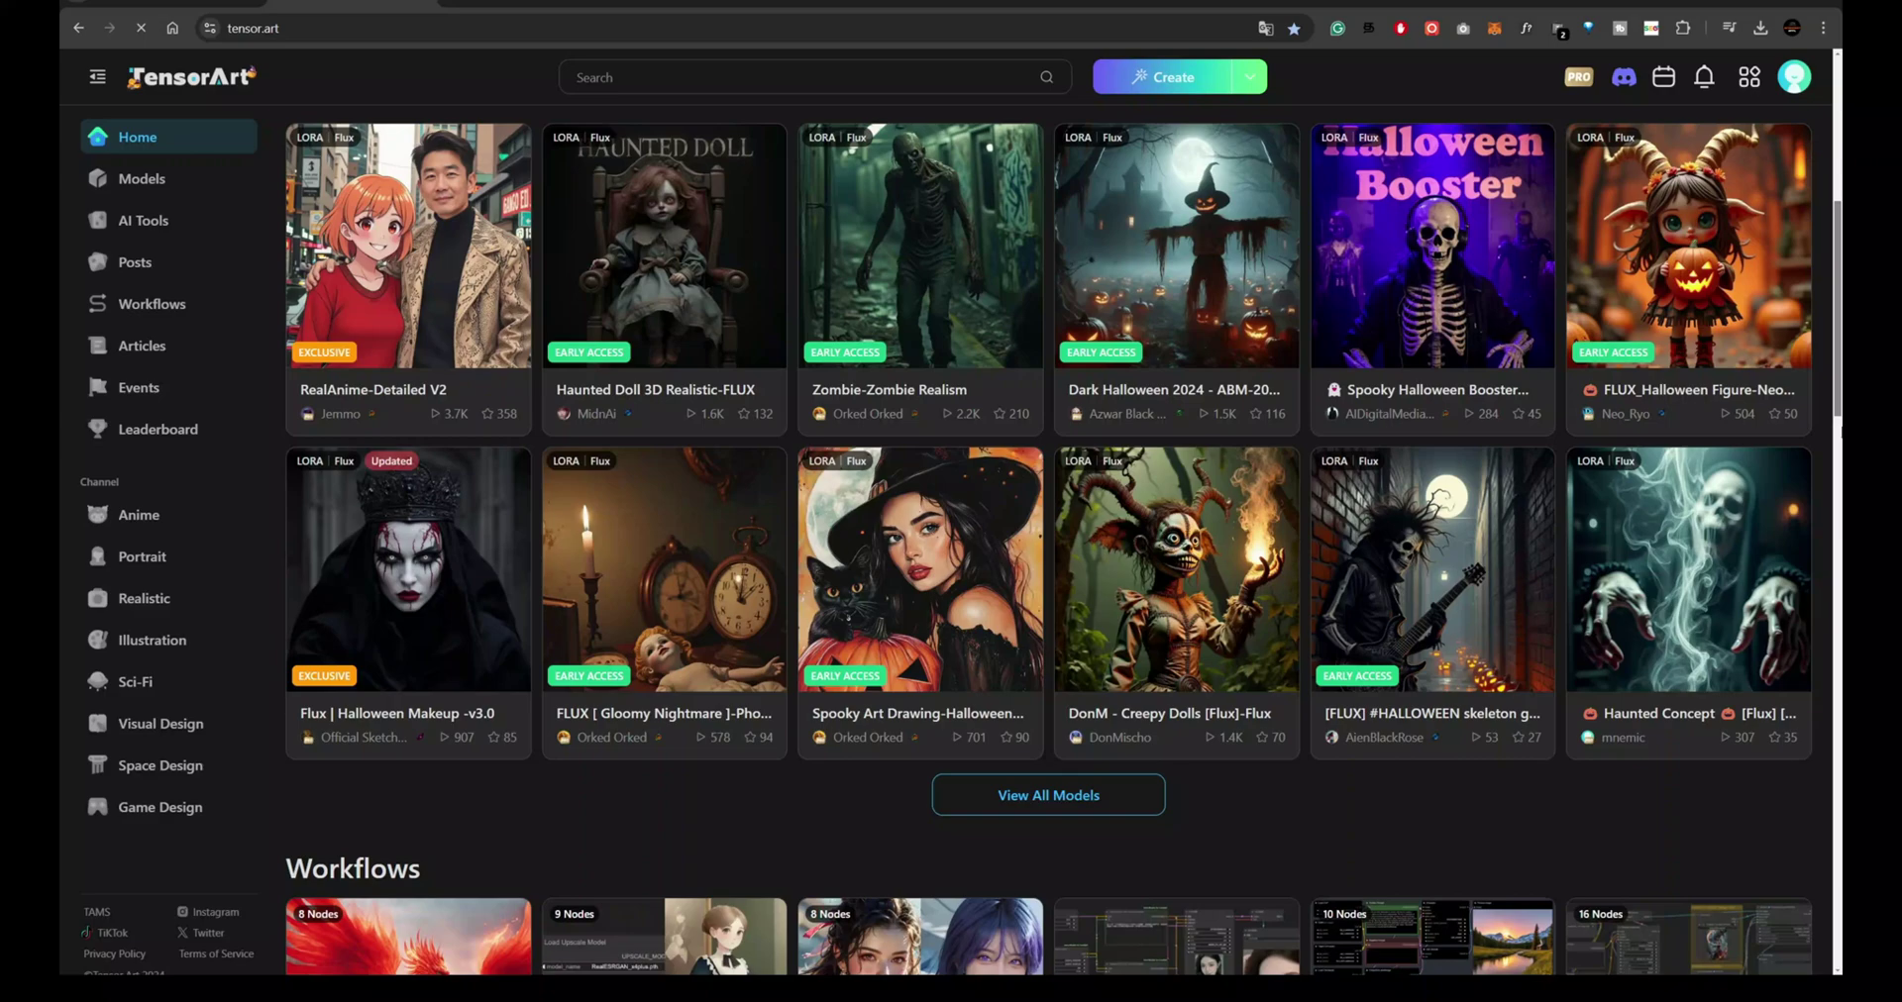
pyautogui.scroll(-10, 722, 409)
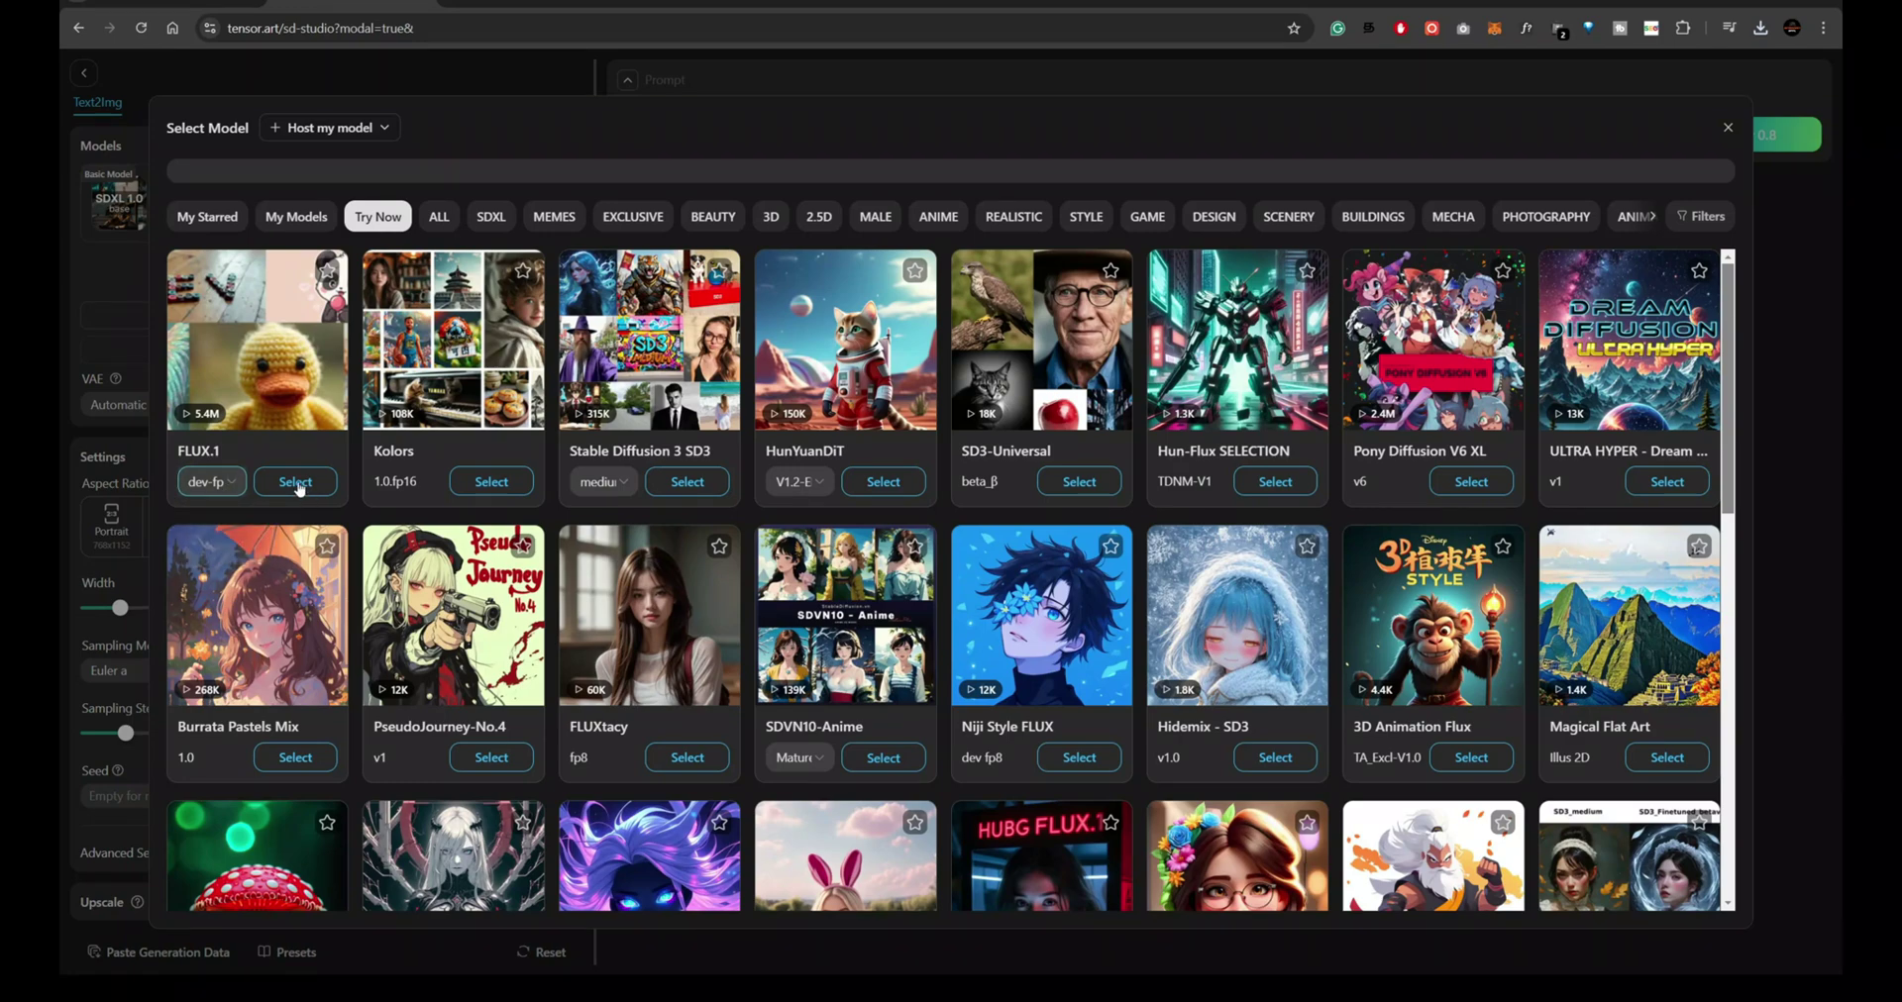
# - Load the FLUX.1 dev-fp8 model with the recommended Euler sampler
pyautogui.click(295, 482)
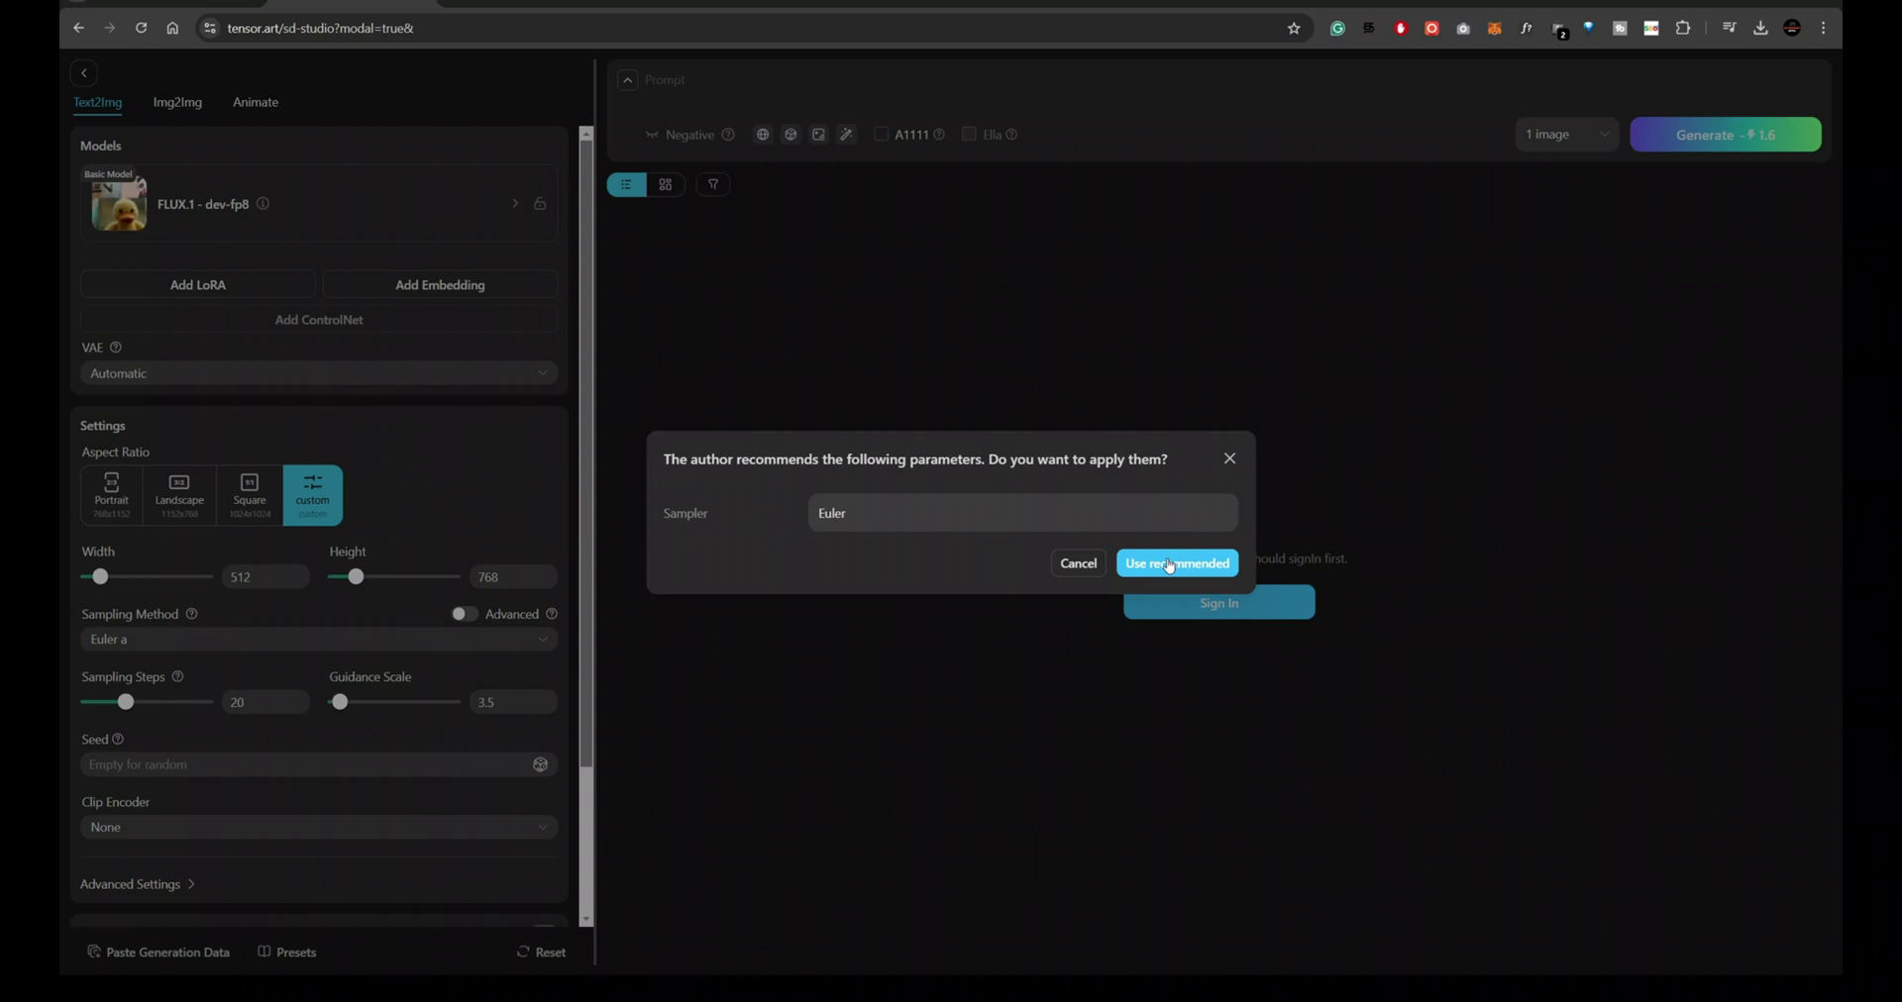
pyautogui.click(1169, 567)
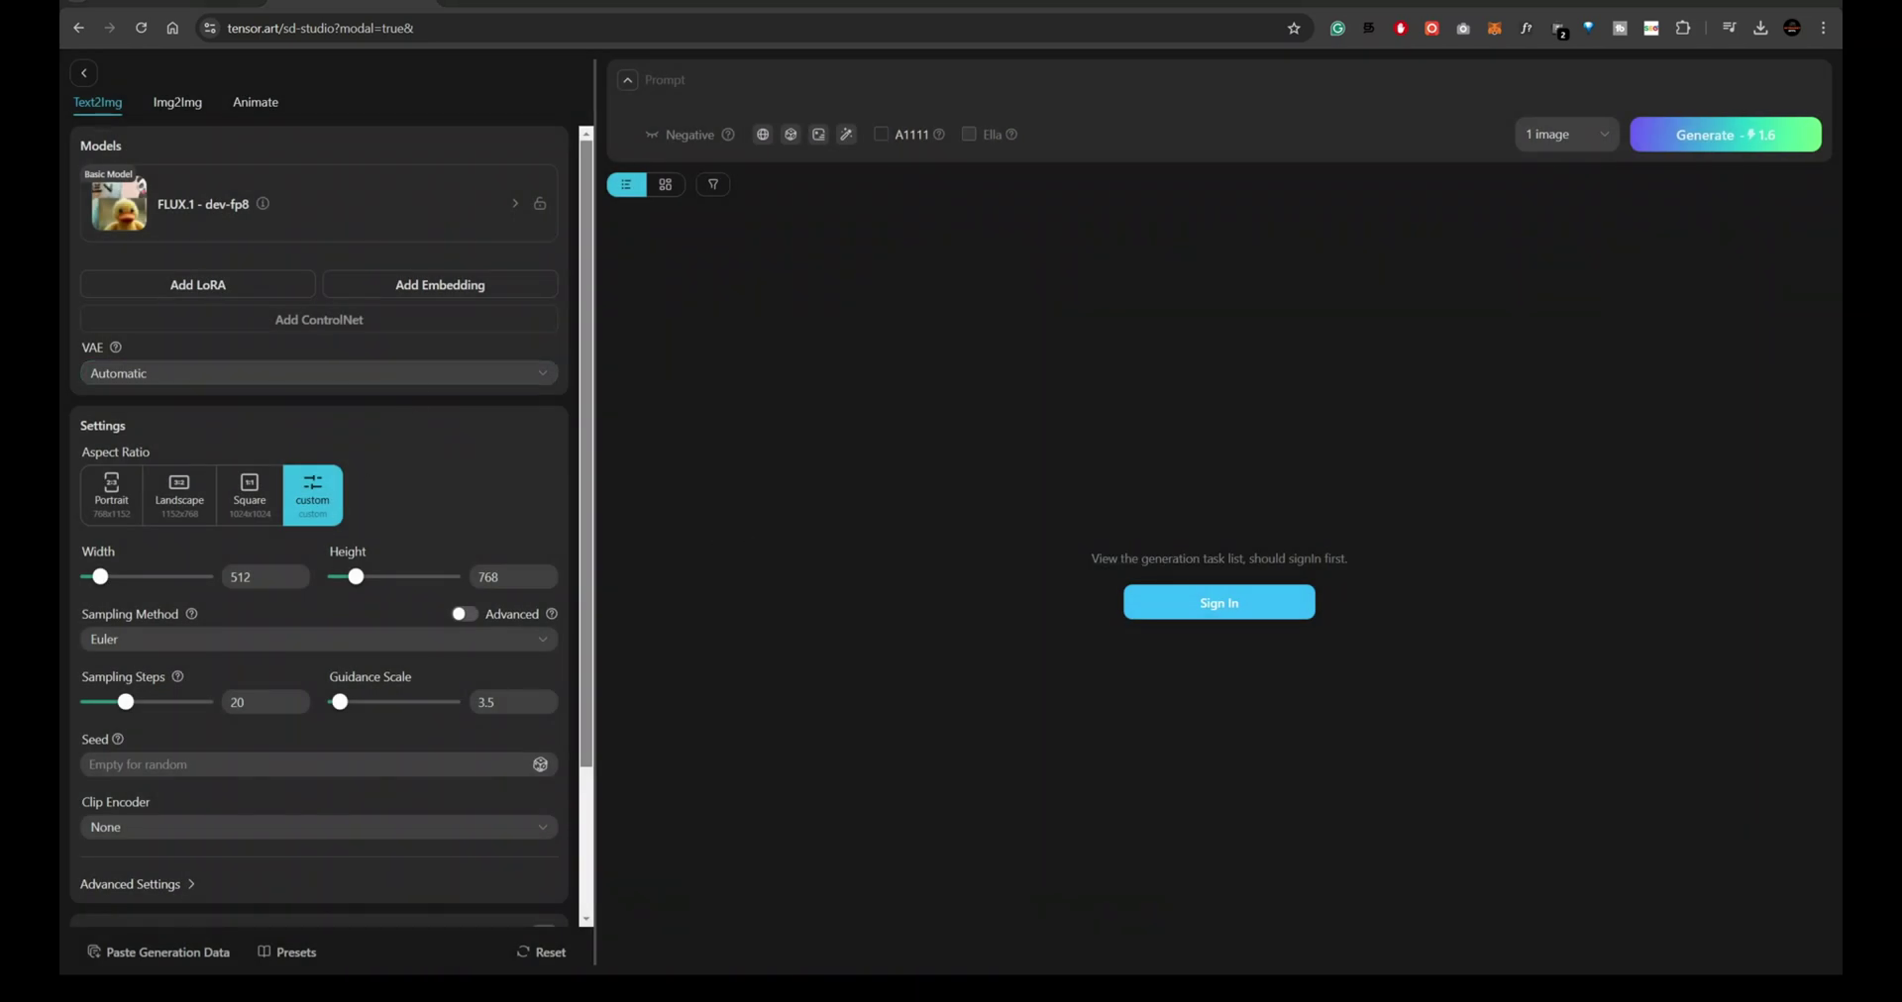
pyautogui.scroll(-2, 200, 597)
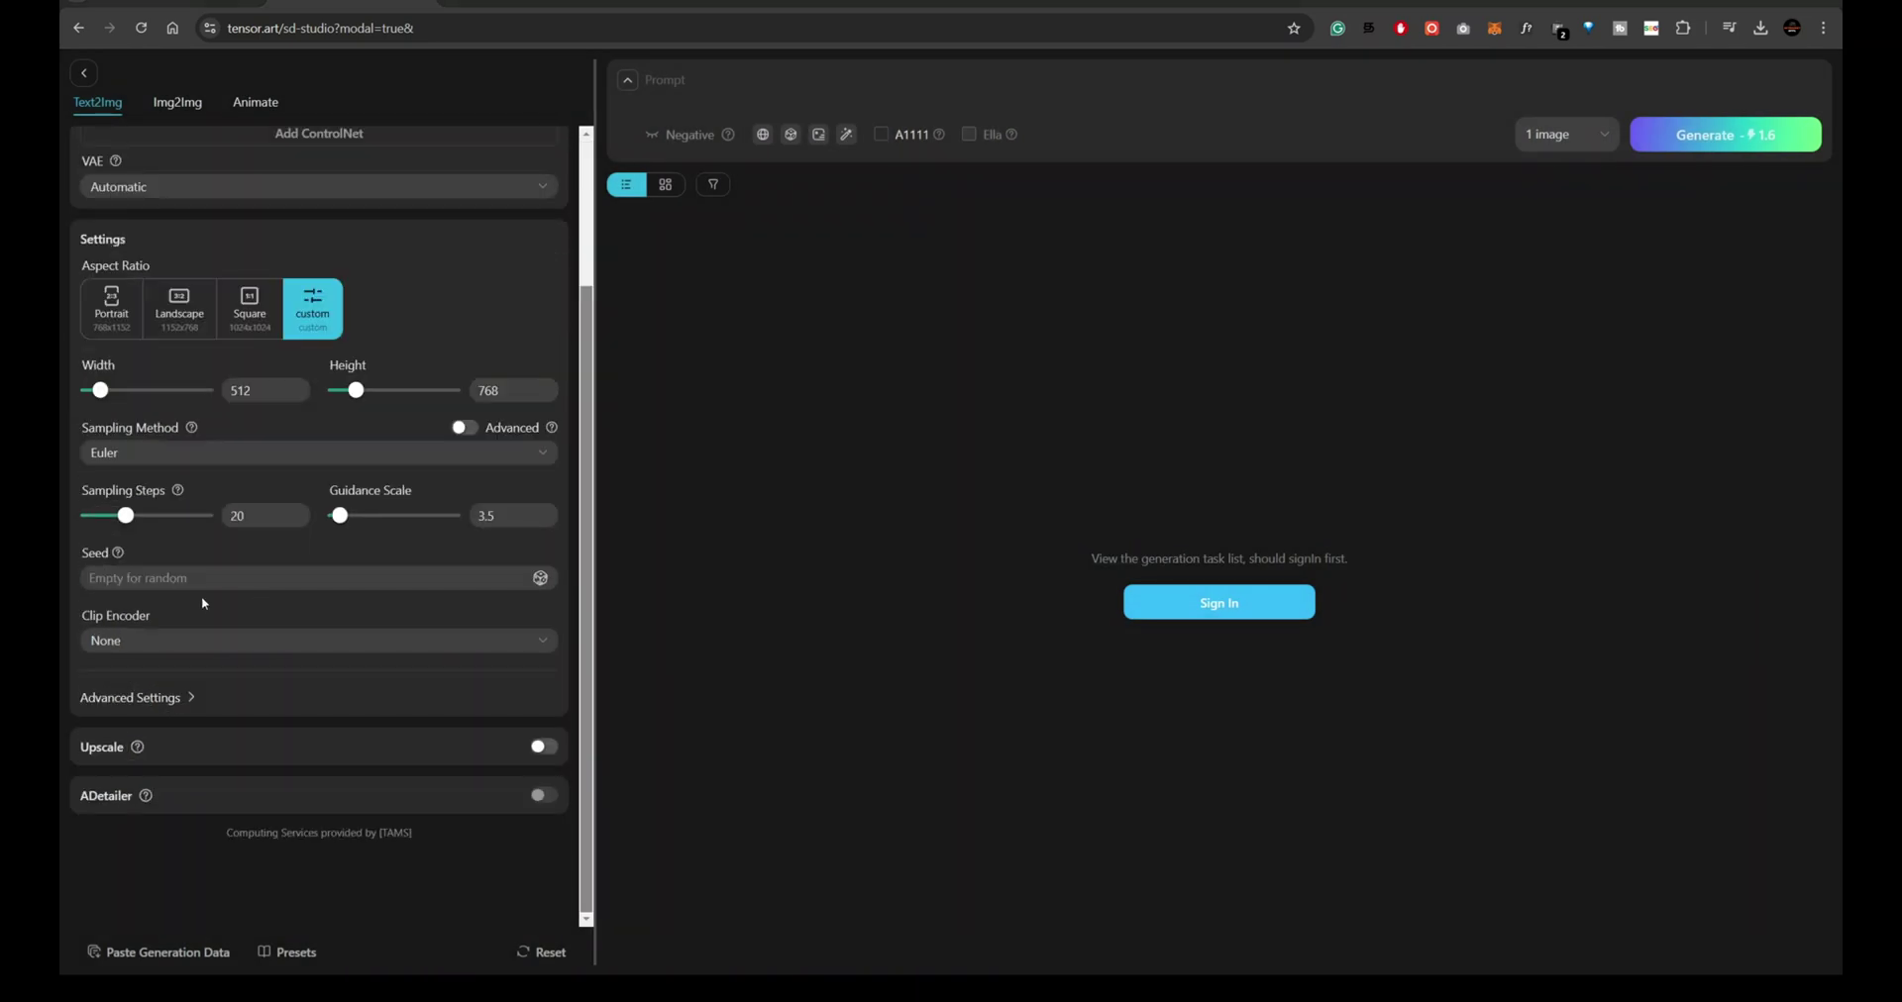
pyautogui.scroll(2, 263, 645)
# - Generate the meditating-woman prompt in Portrait ratio, signing in with Google, and view the result
pyautogui.click(743, 81)
pyautogui.hotkey('ctrl', 'v')
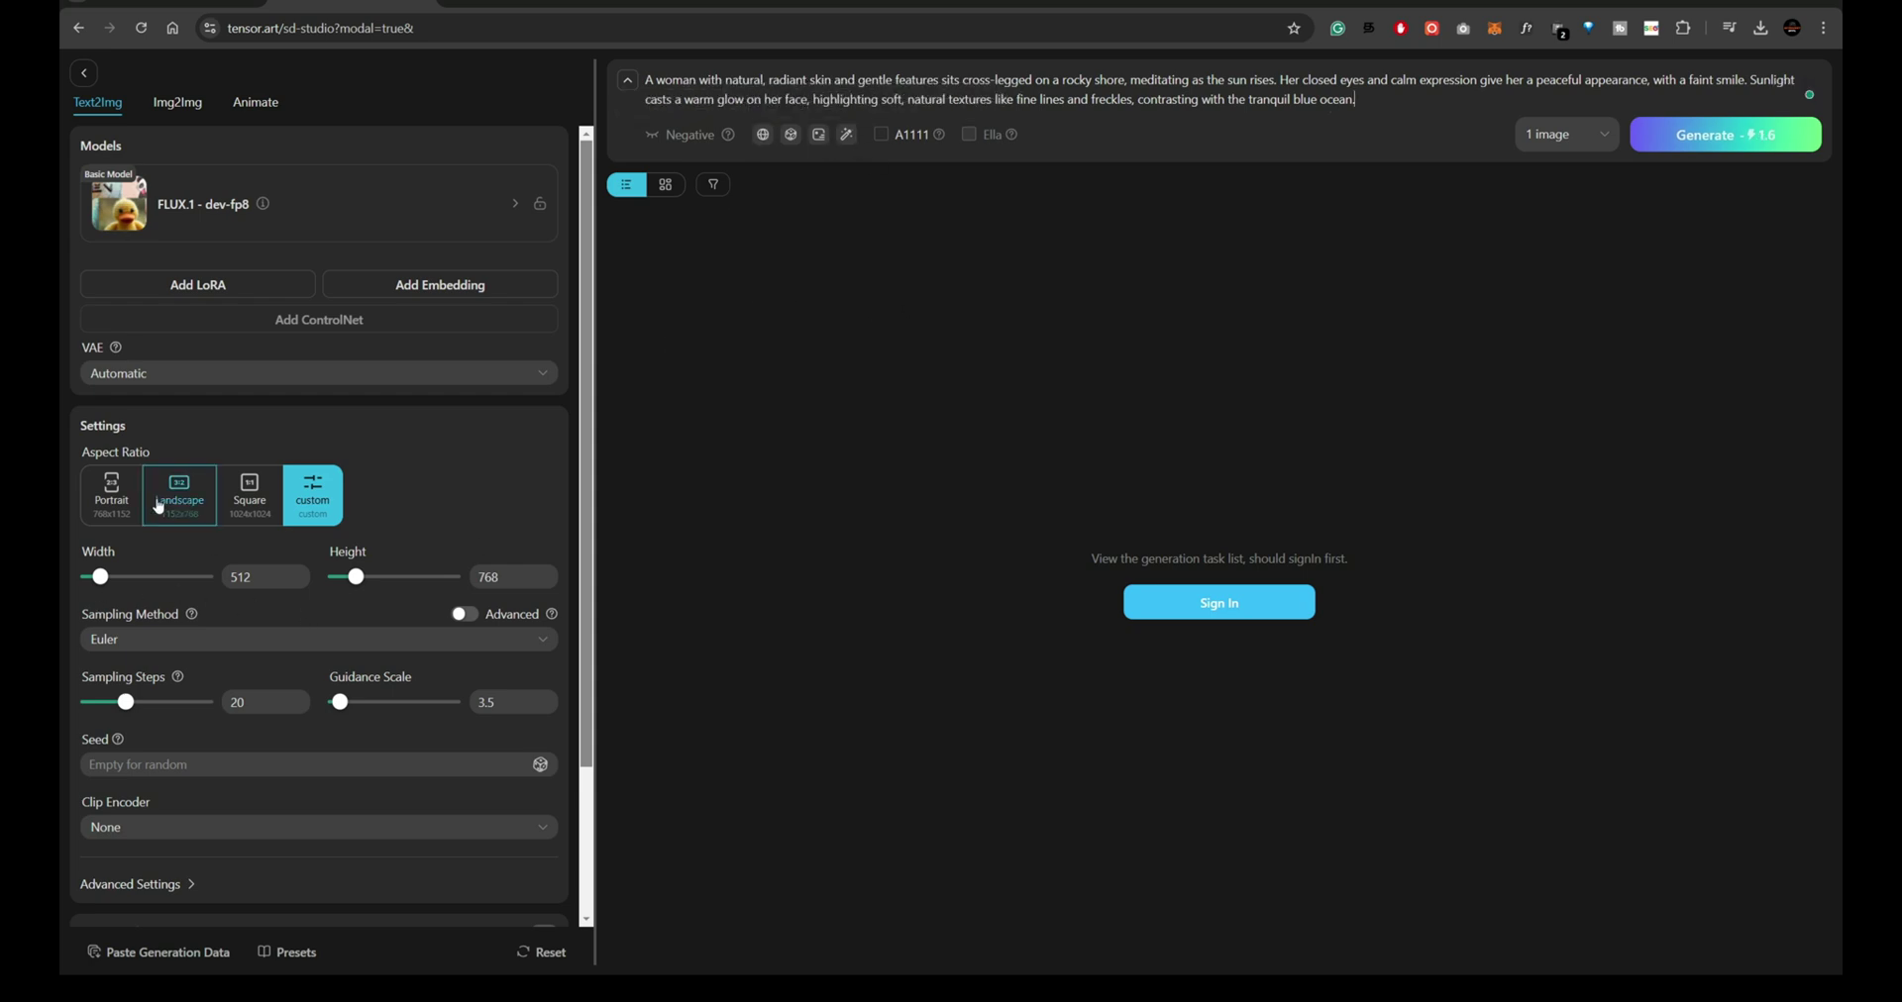
pyautogui.click(111, 493)
pyautogui.scroll(-2, 492, 509)
pyautogui.click(1704, 134)
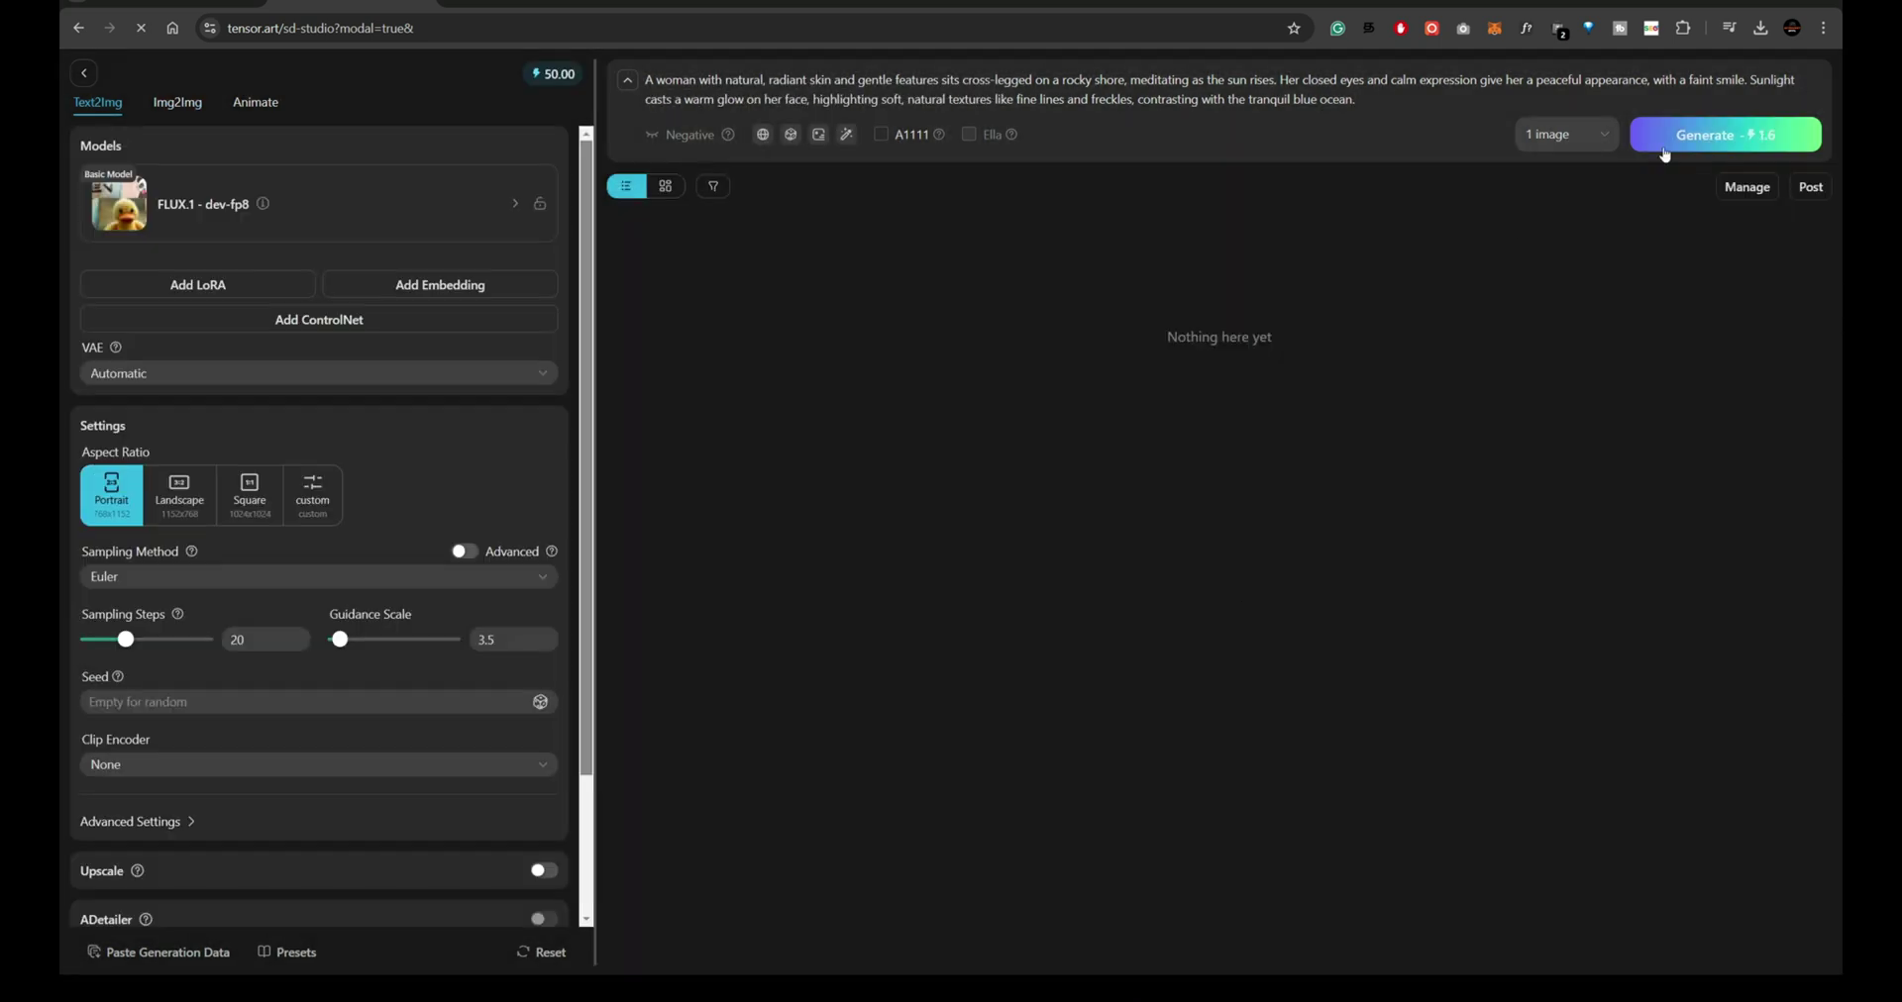
pyautogui.click(1684, 135)
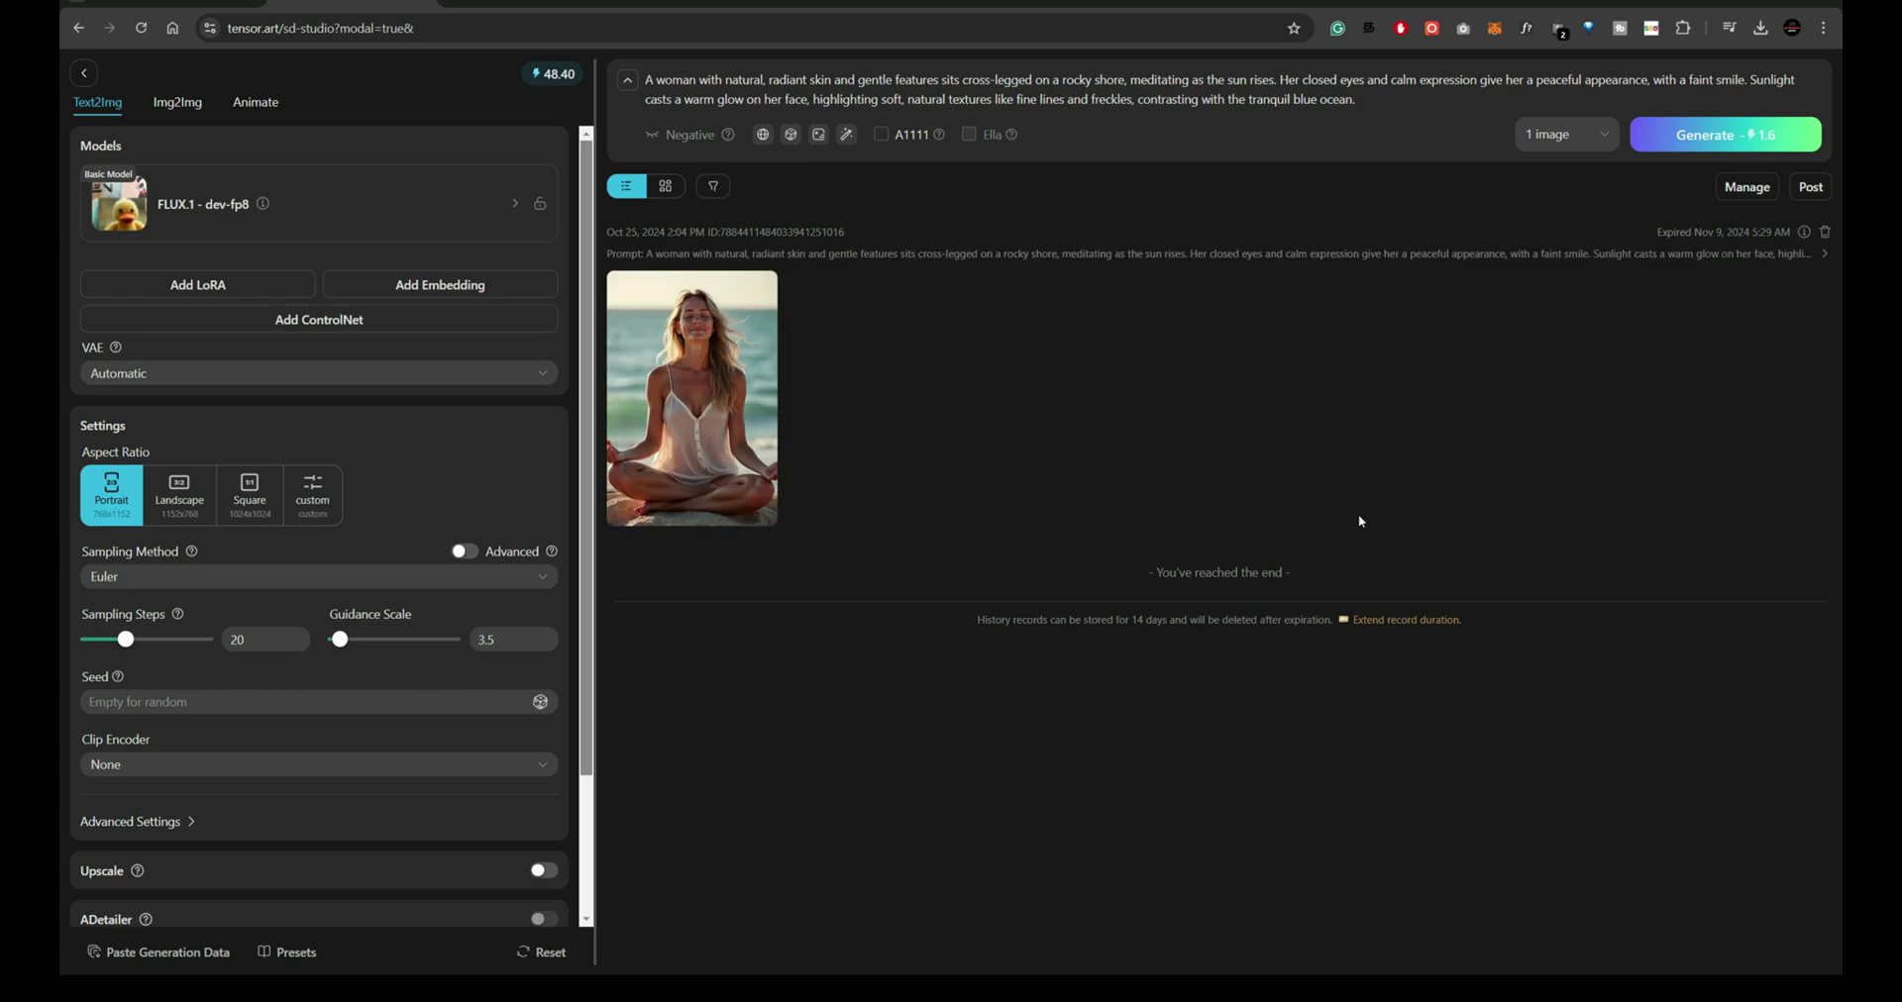
pyautogui.click(691, 396)
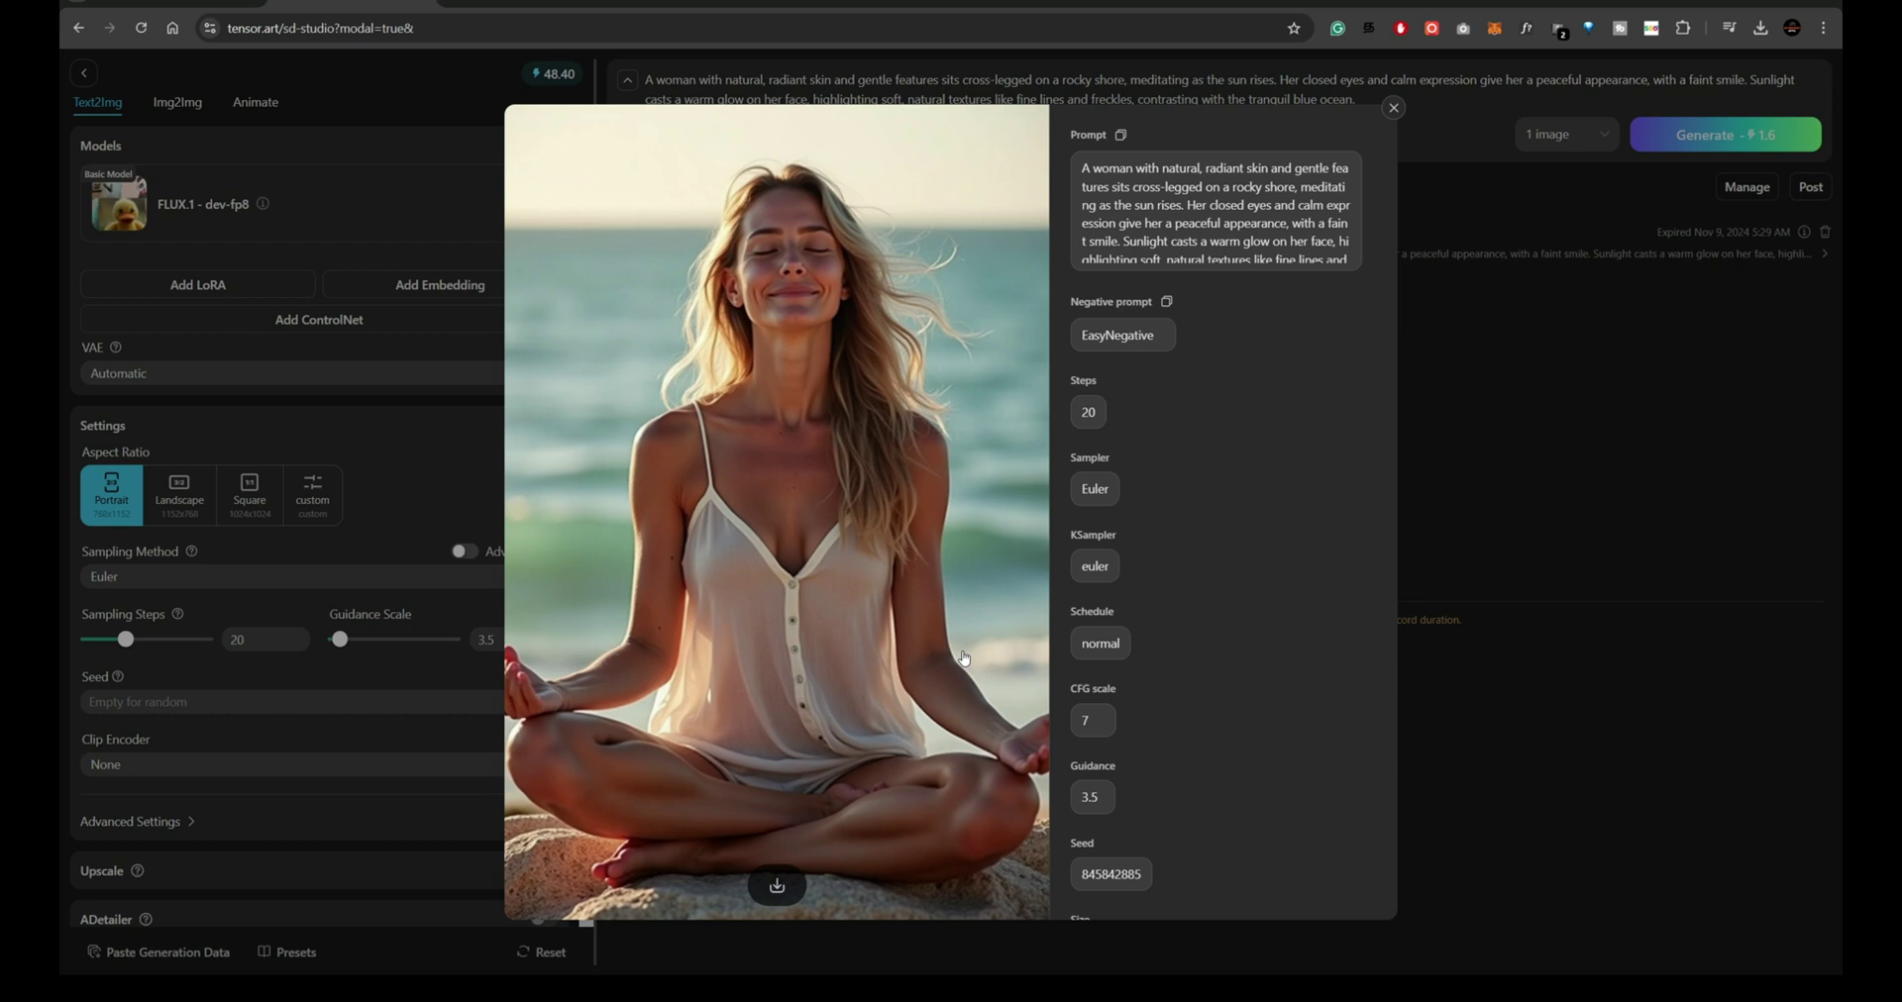
pyautogui.click(1393, 108)
pyautogui.hotkey('ctrl', 'l')
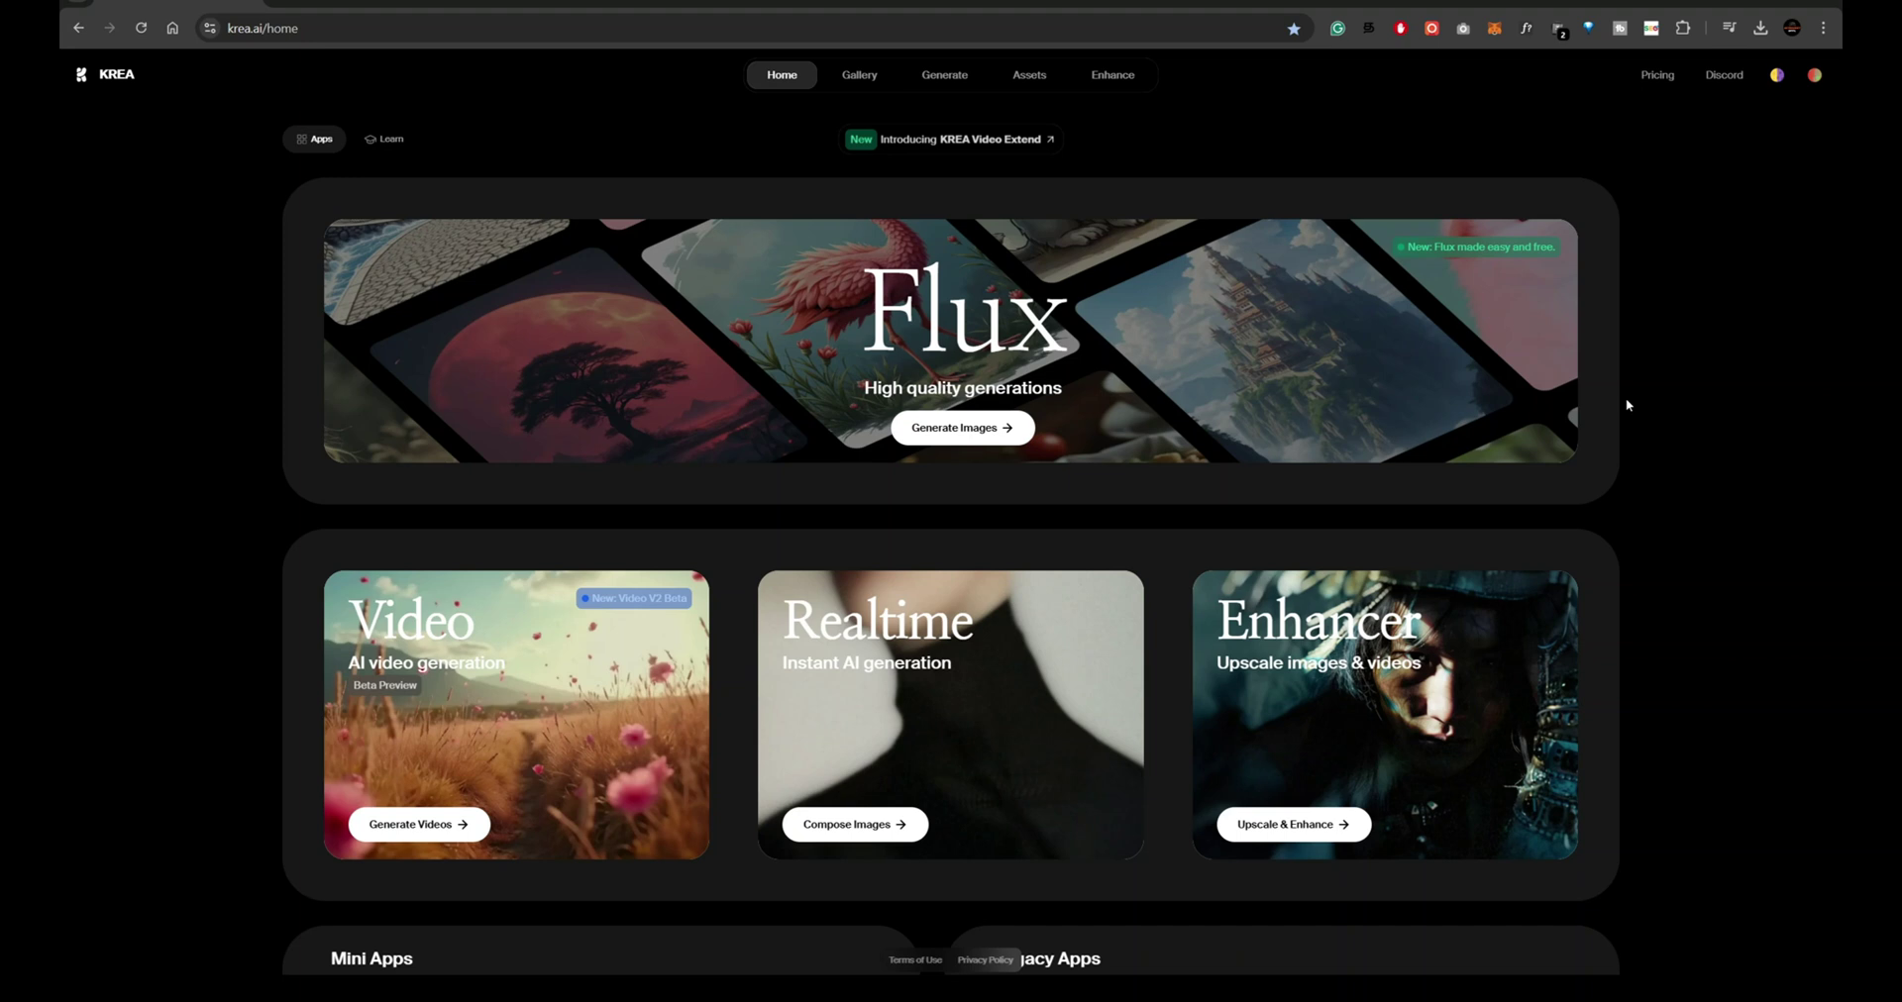
# - Generate Flux images from the neon-lit fashion-model prompt at 9:16 aspect ratio
pyautogui.click(888, 262)
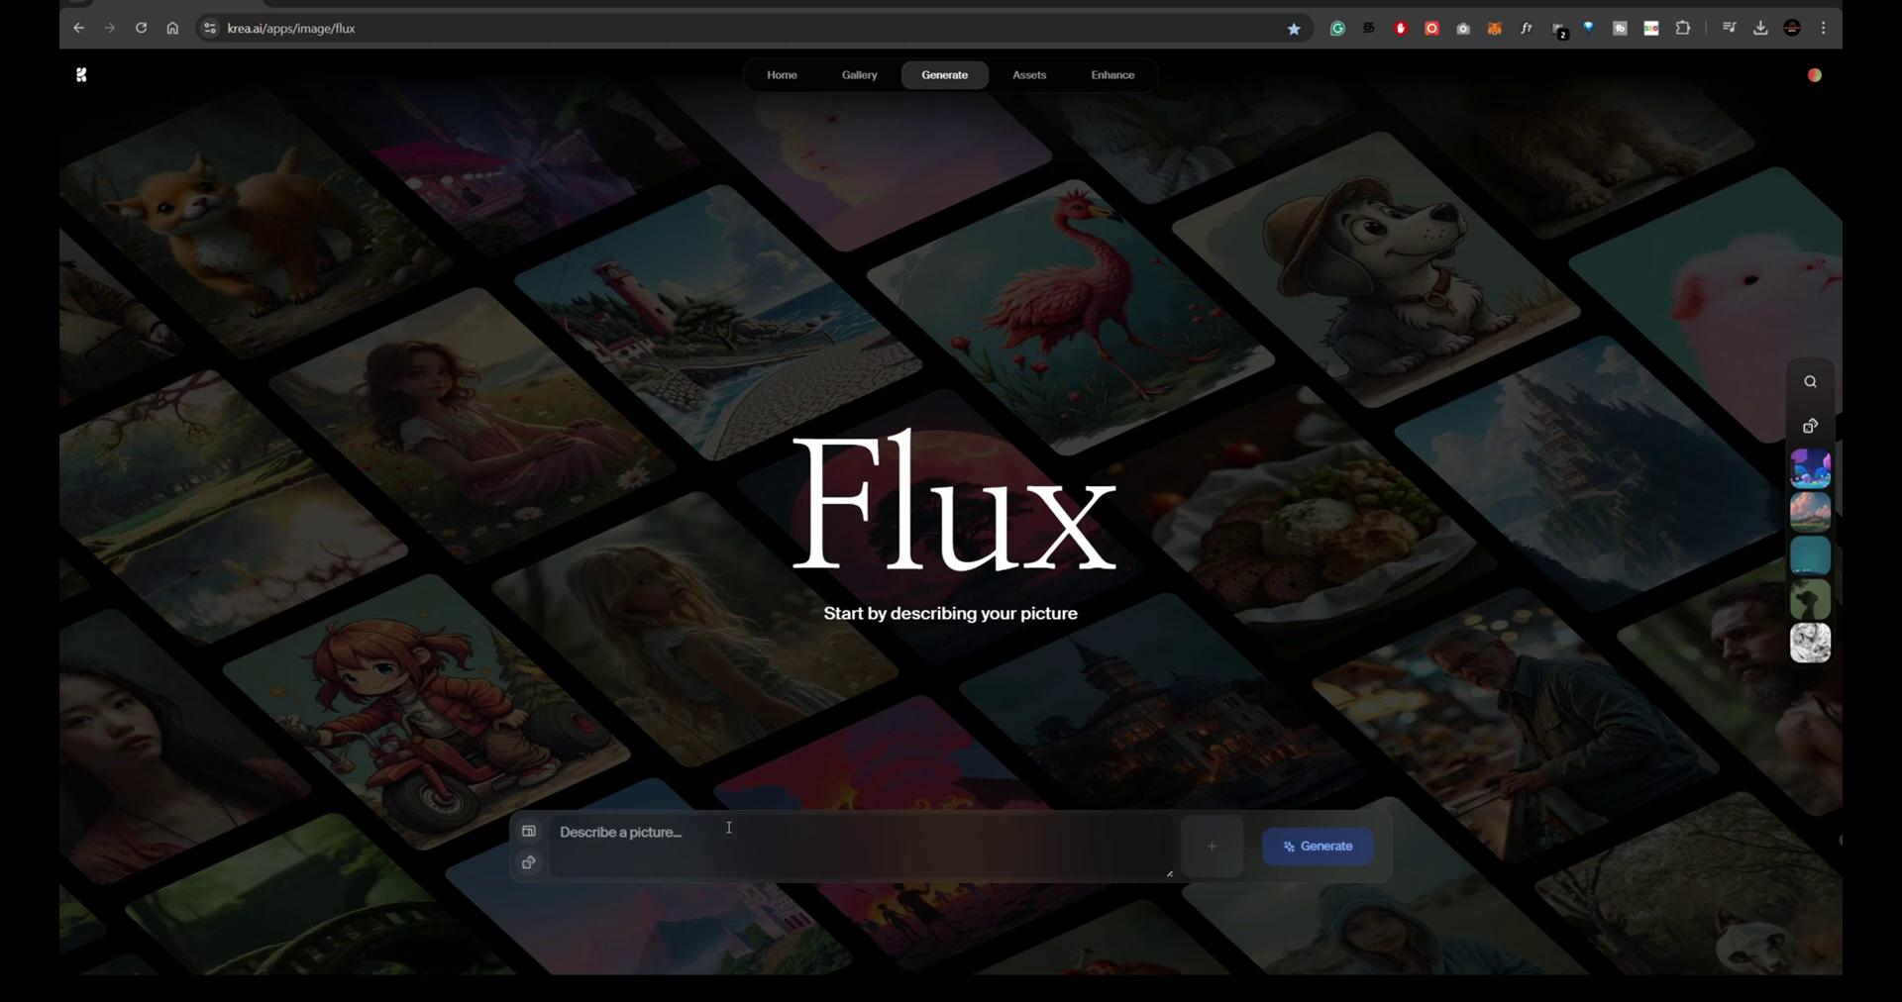
pyautogui.write('Her face is adorned with futuristic metallic makeup, silver eyeliner, and bold accents, all reflecting neon lights in purples and blues. Her intense stare shows confidence and strength, capturing an avant-garde, sci-fi vibe.')
pyautogui.click(532, 837)
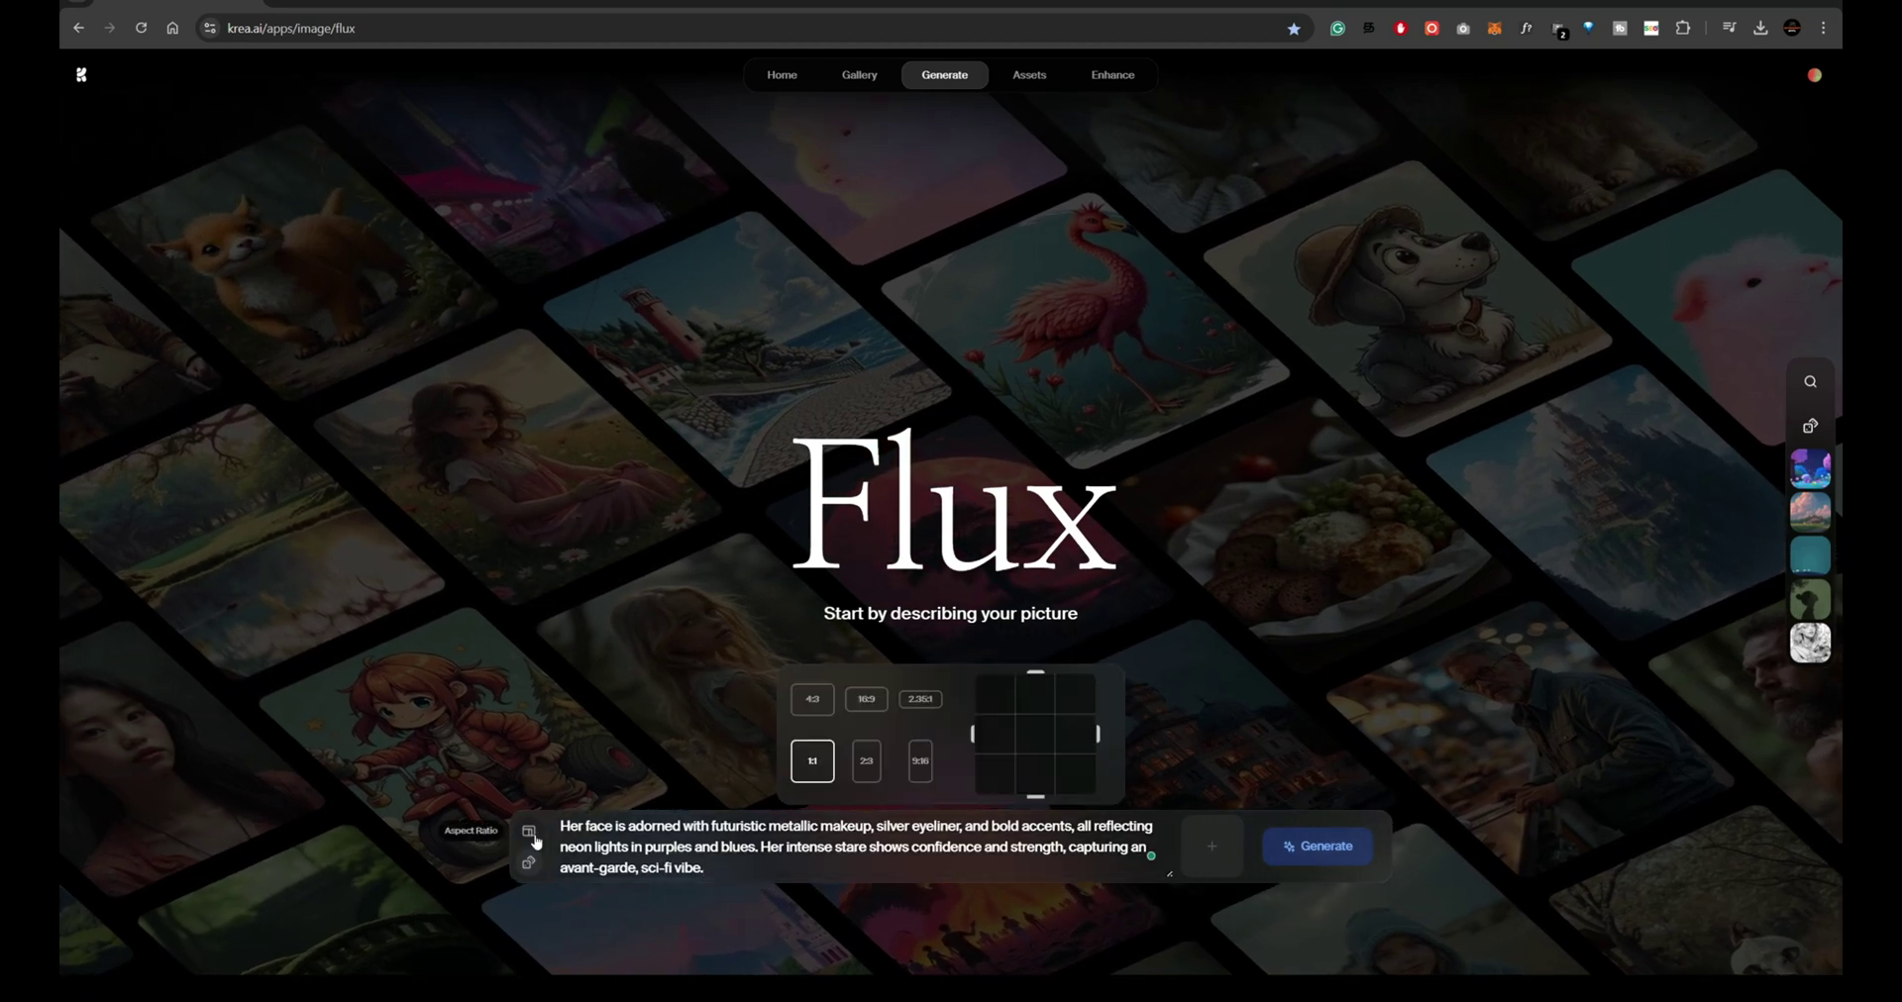
pyautogui.click(913, 762)
pyautogui.click(1308, 846)
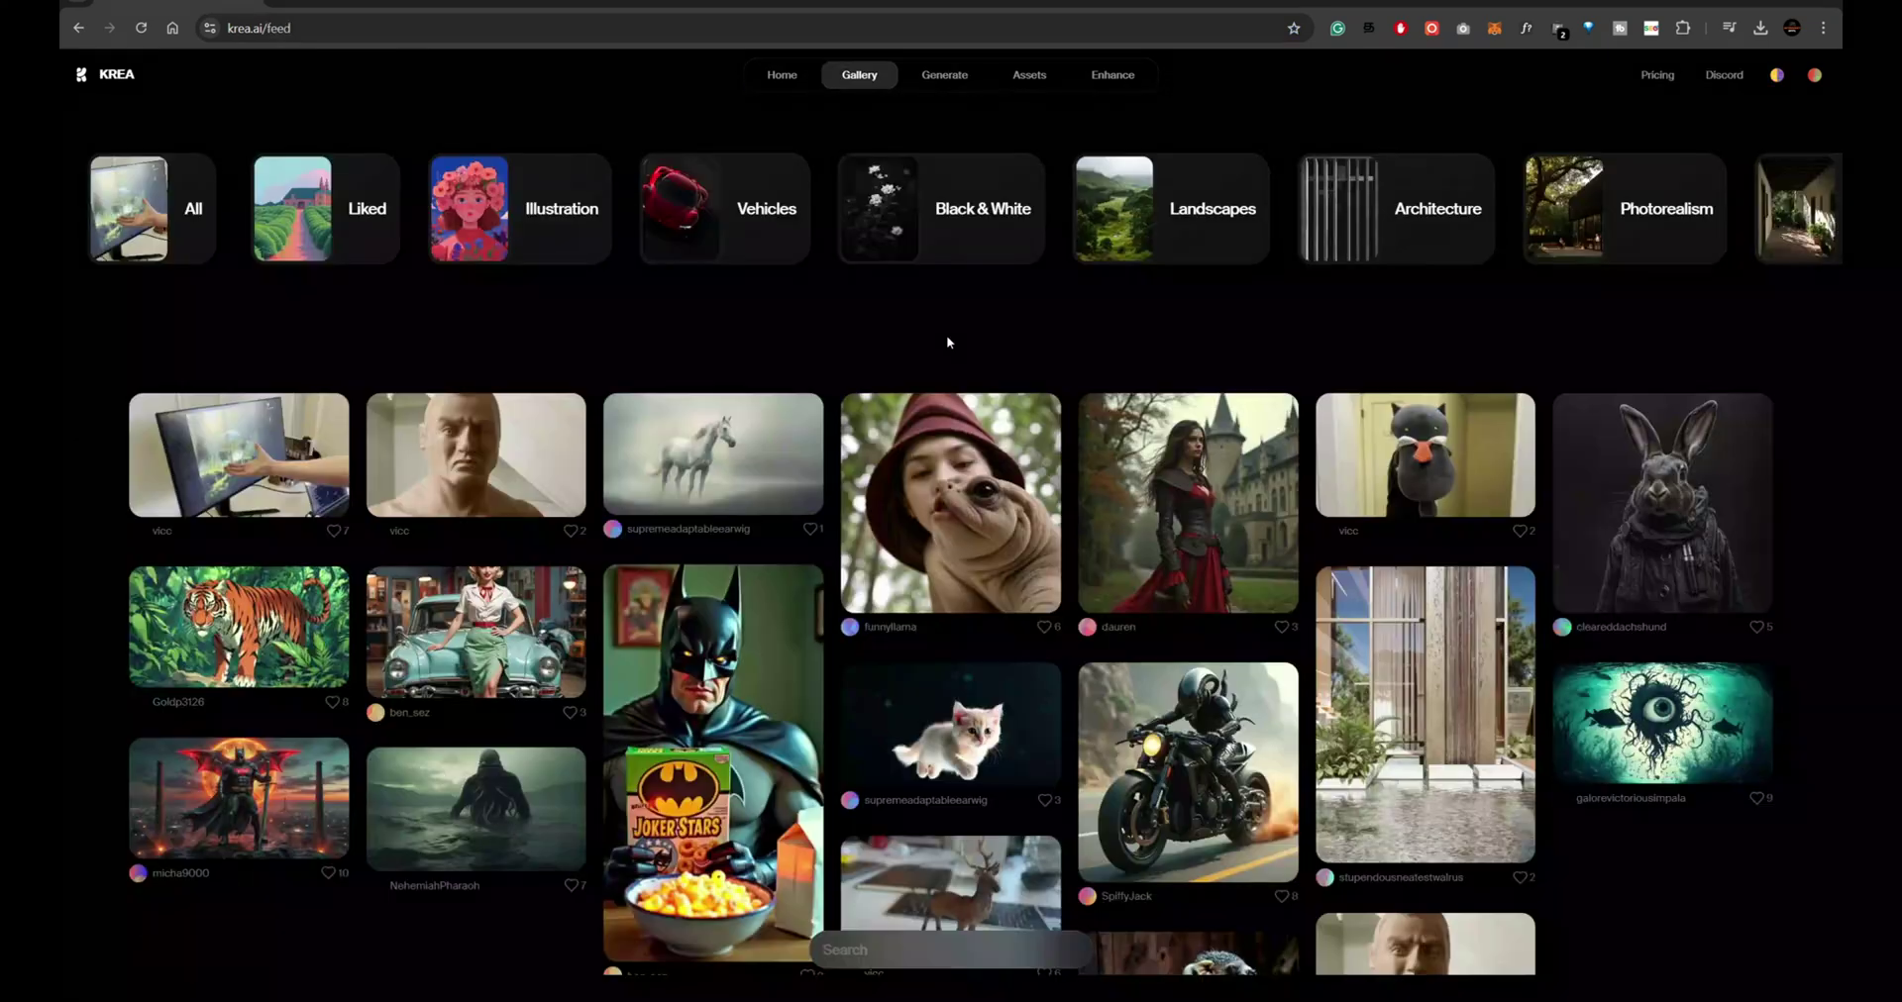
pyautogui.scroll(-12, 947, 342)
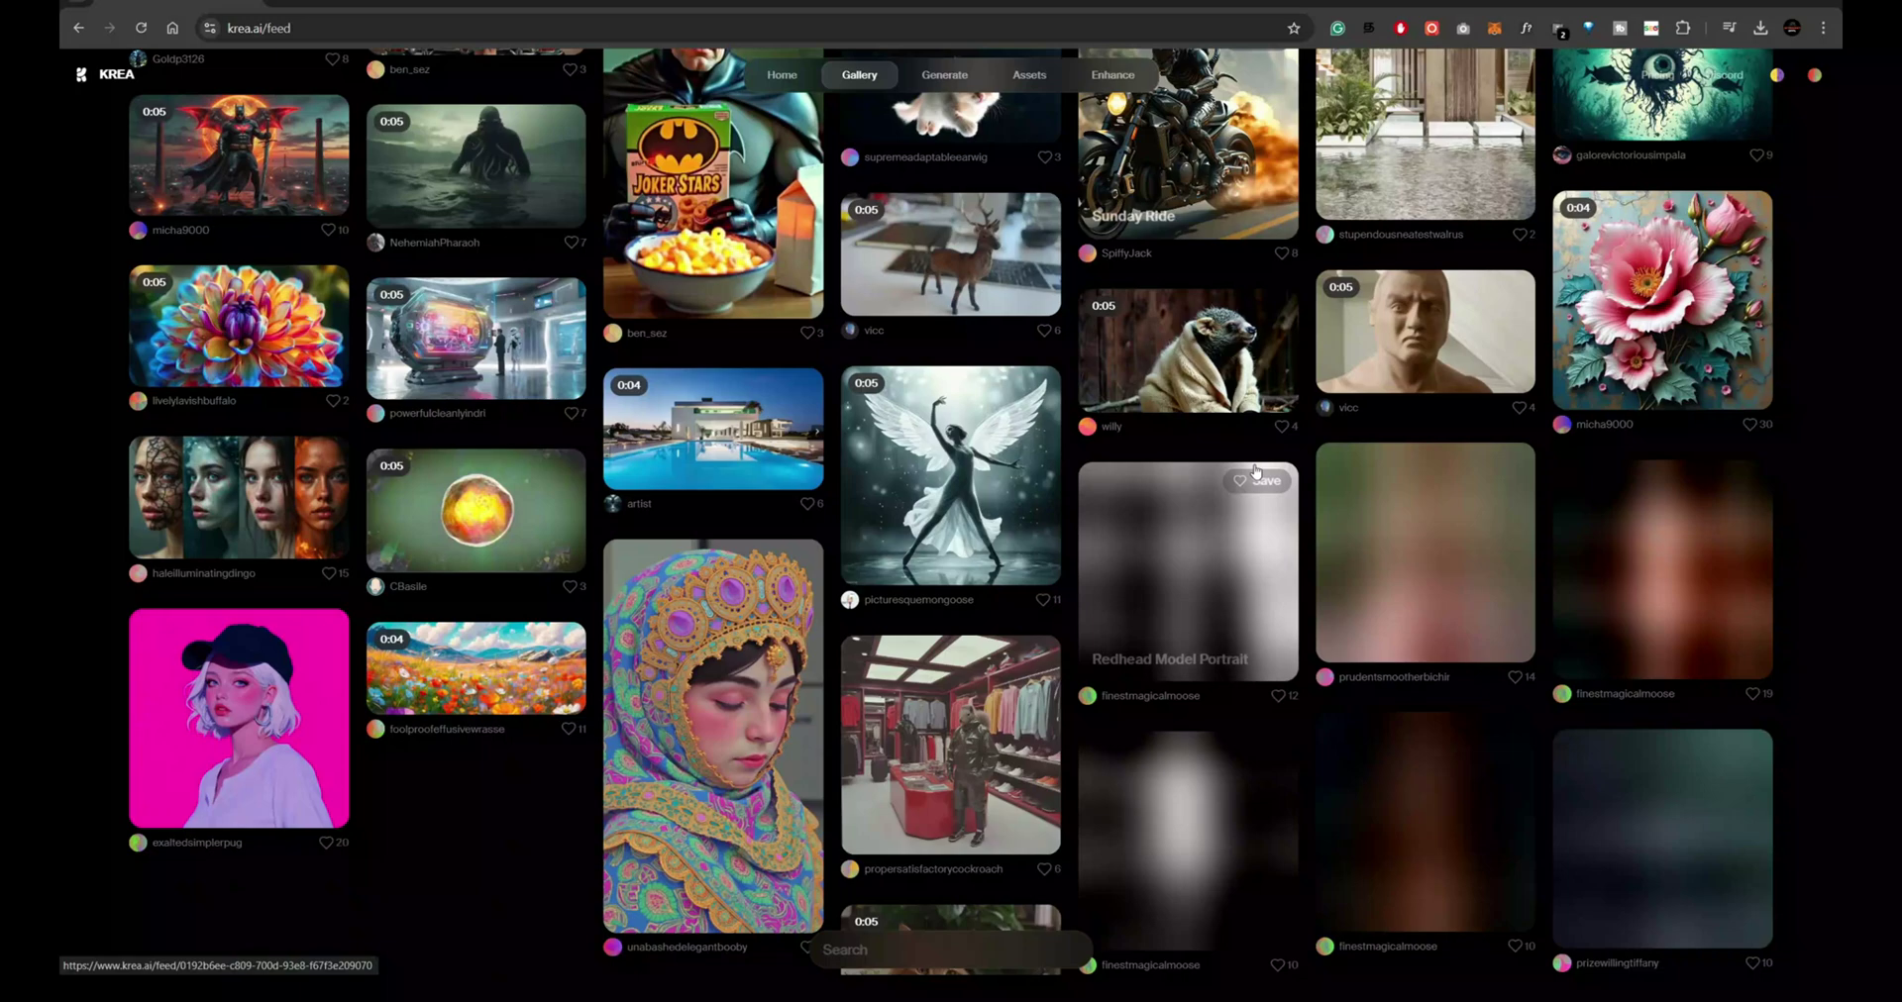
pyautogui.scroll(-10, 1006, 500)
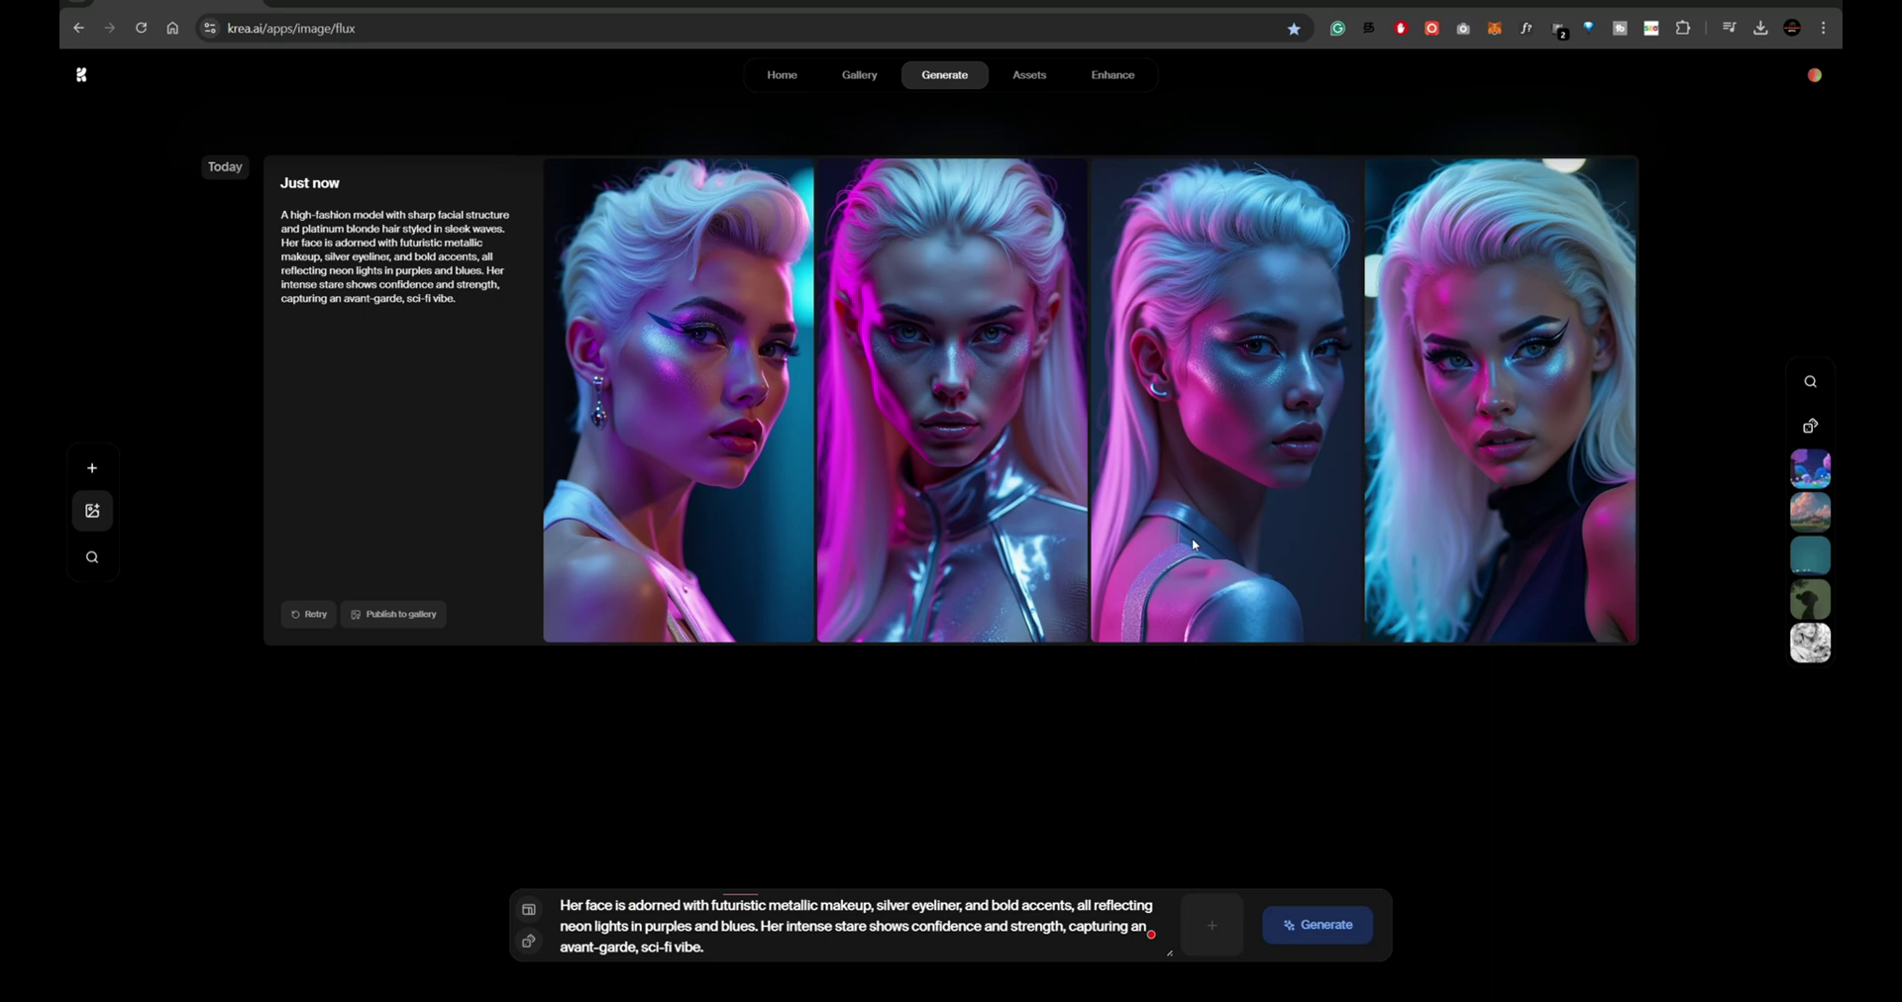
# - Enlarge and close the first, second and fourth generated portraits
pyautogui.click(689, 391)
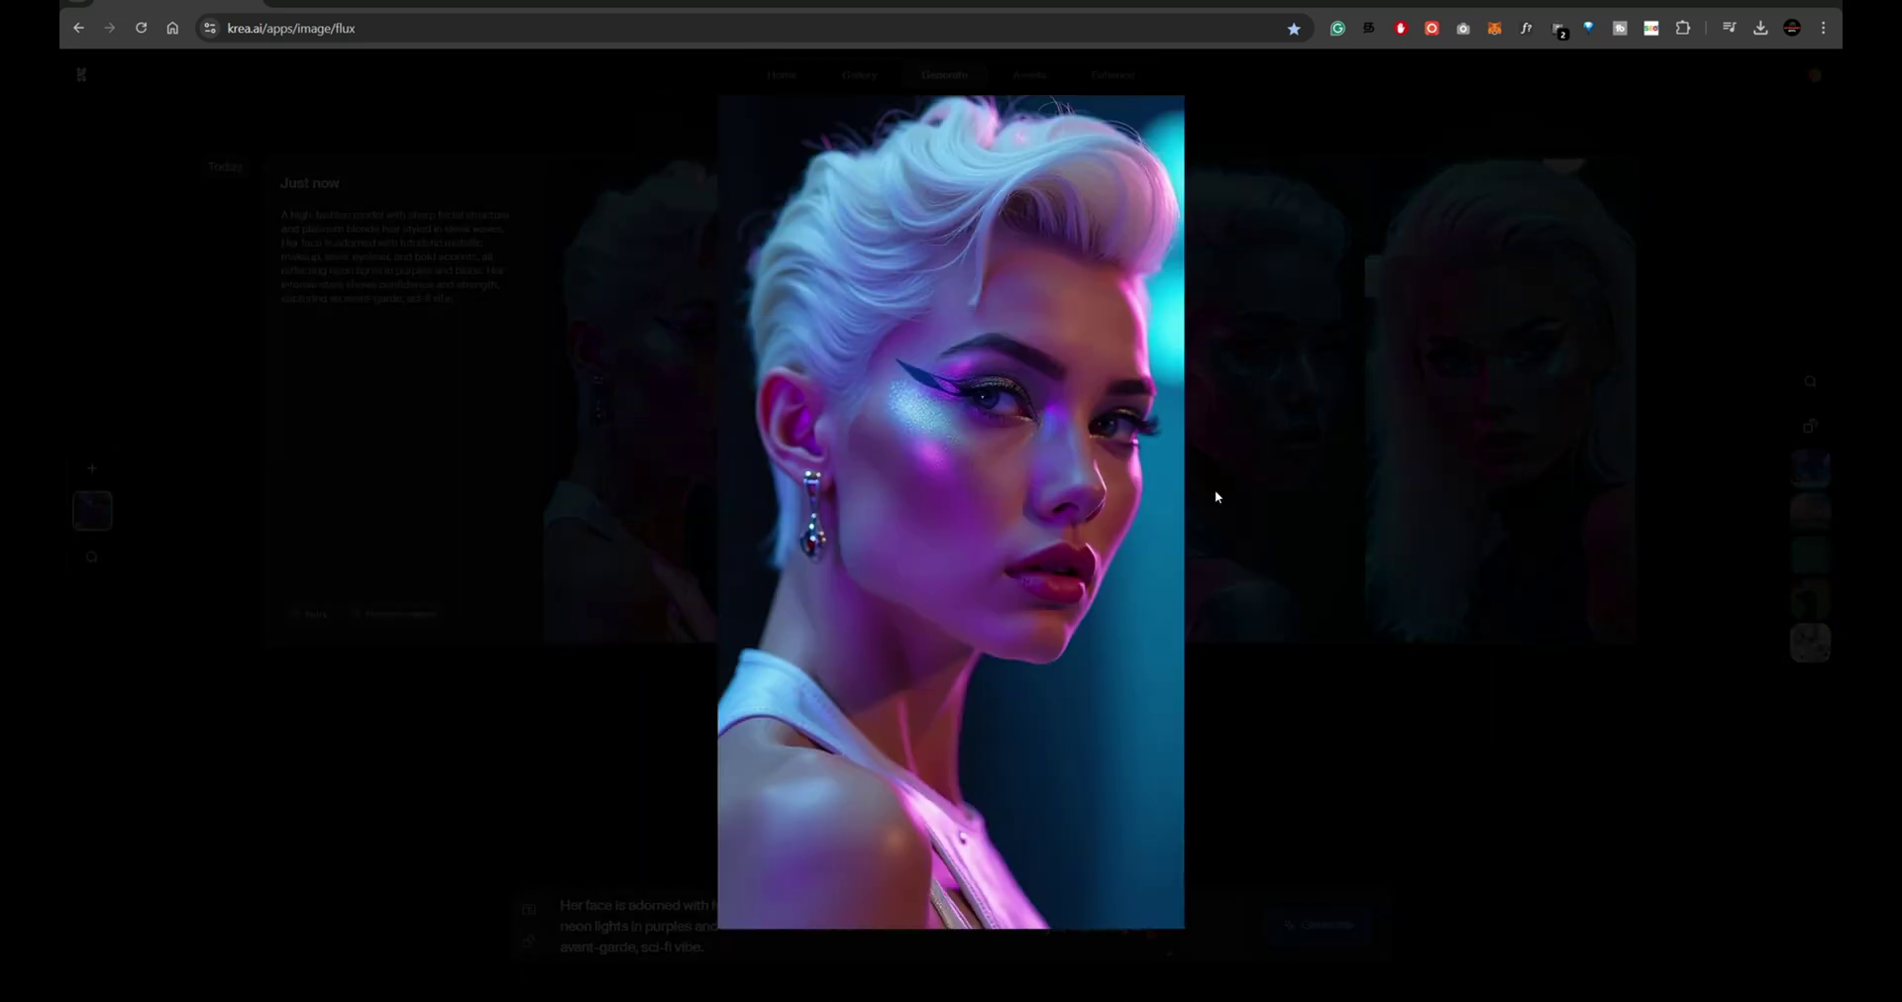
pyautogui.click(1119, 440)
pyautogui.click(1051, 436)
pyautogui.click(1337, 495)
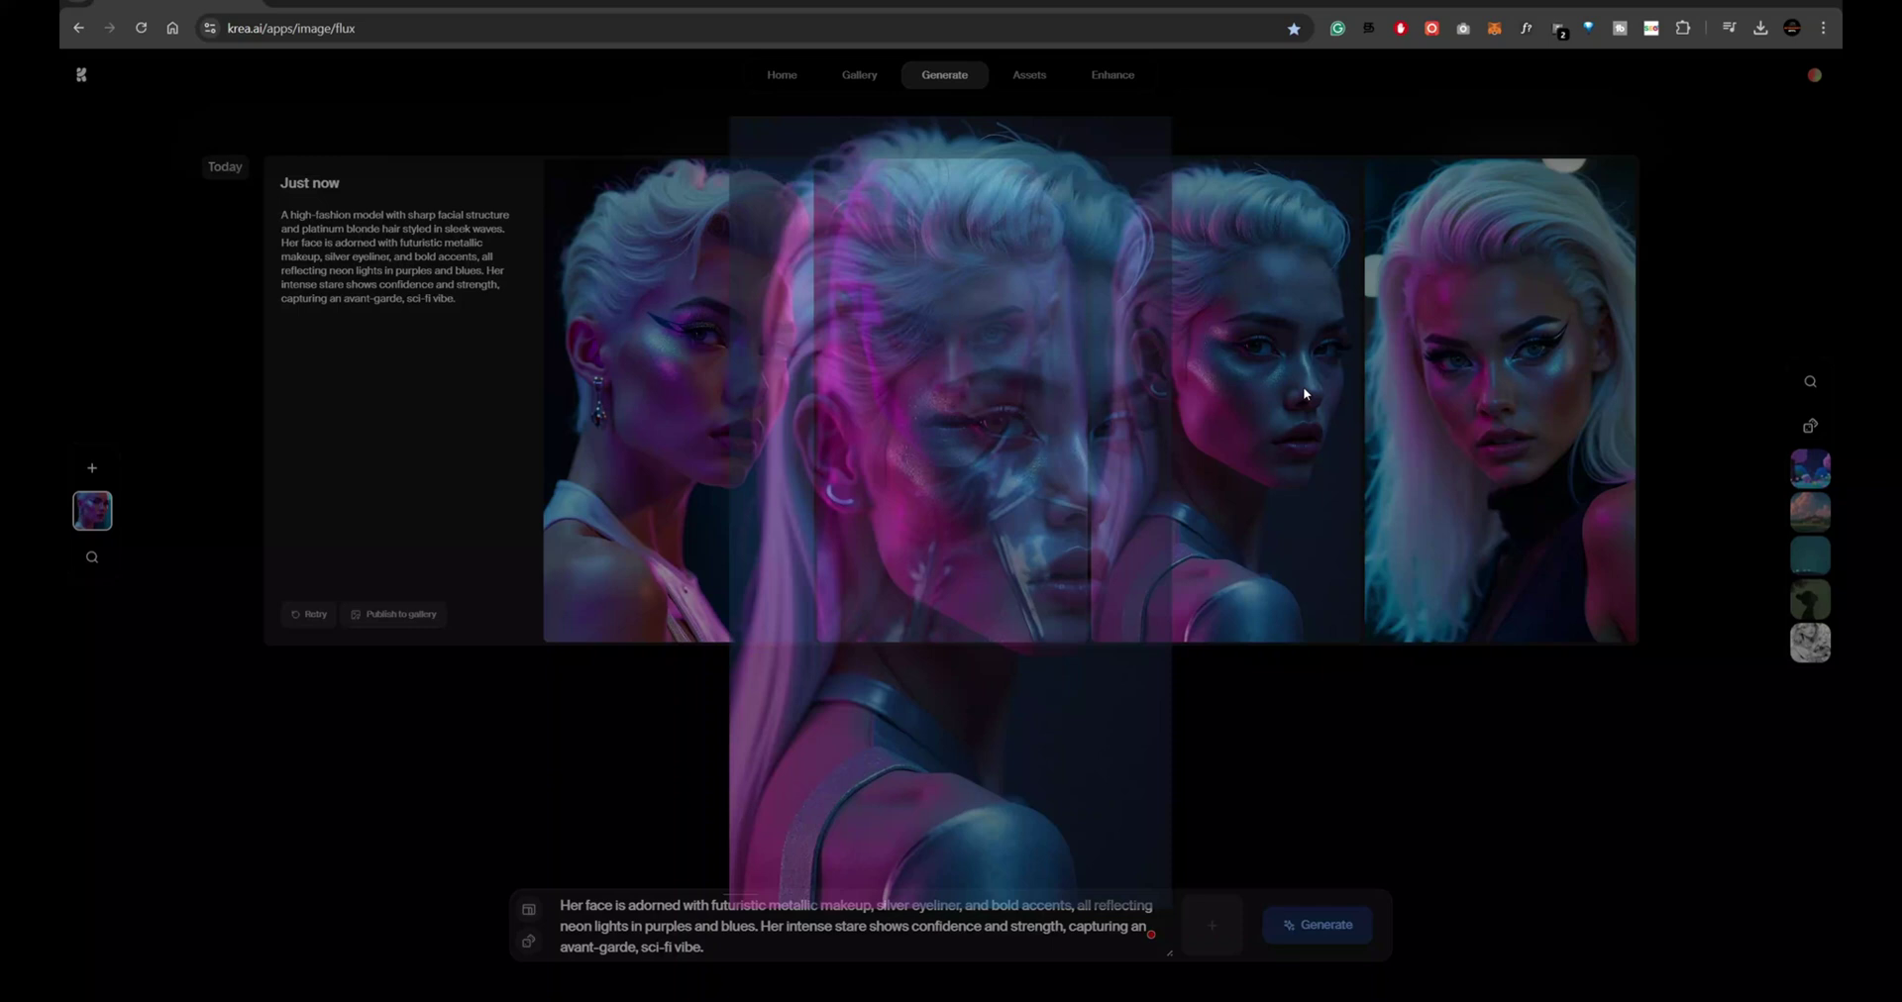
pyautogui.click(1462, 506)
pyautogui.click(1436, 607)
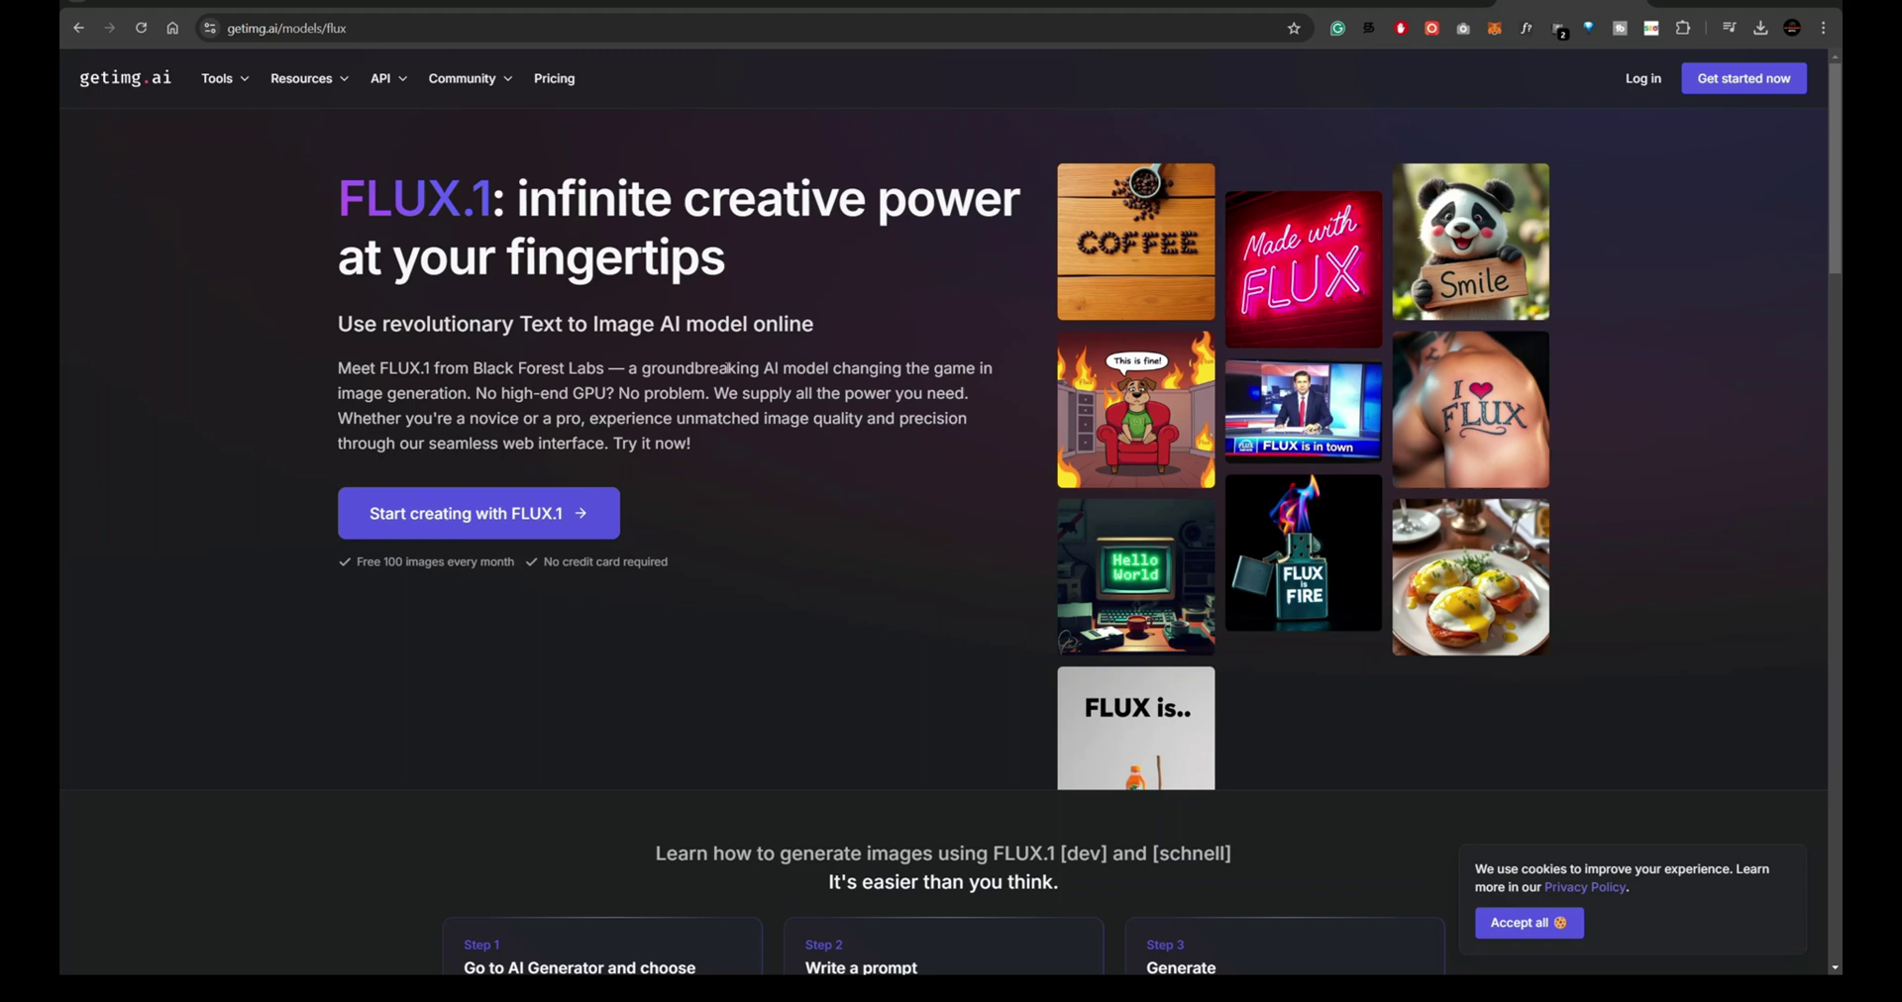
# - Paste the graffiti-wall woman prompt into the AI Generator at 9:16 (720x1280) with FLUX.1 [dev]
pyautogui.scroll(-9, 811, 449)
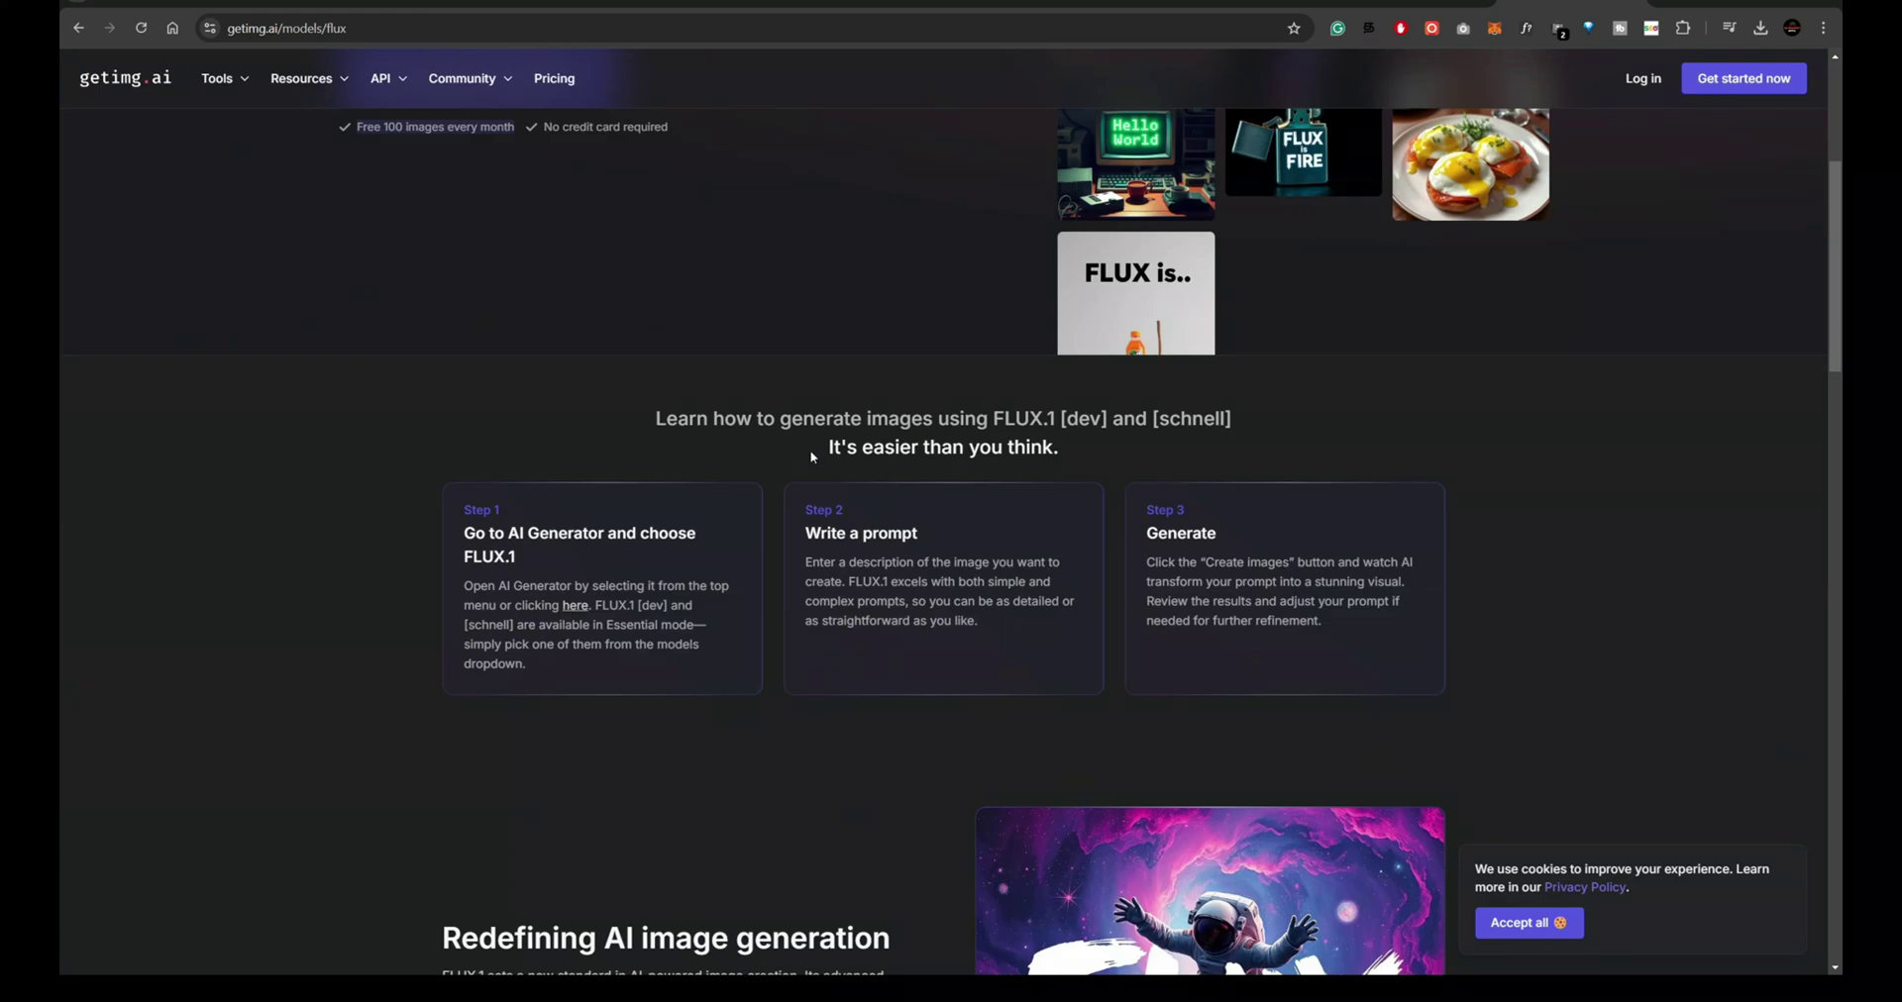
pyautogui.click(863, 295)
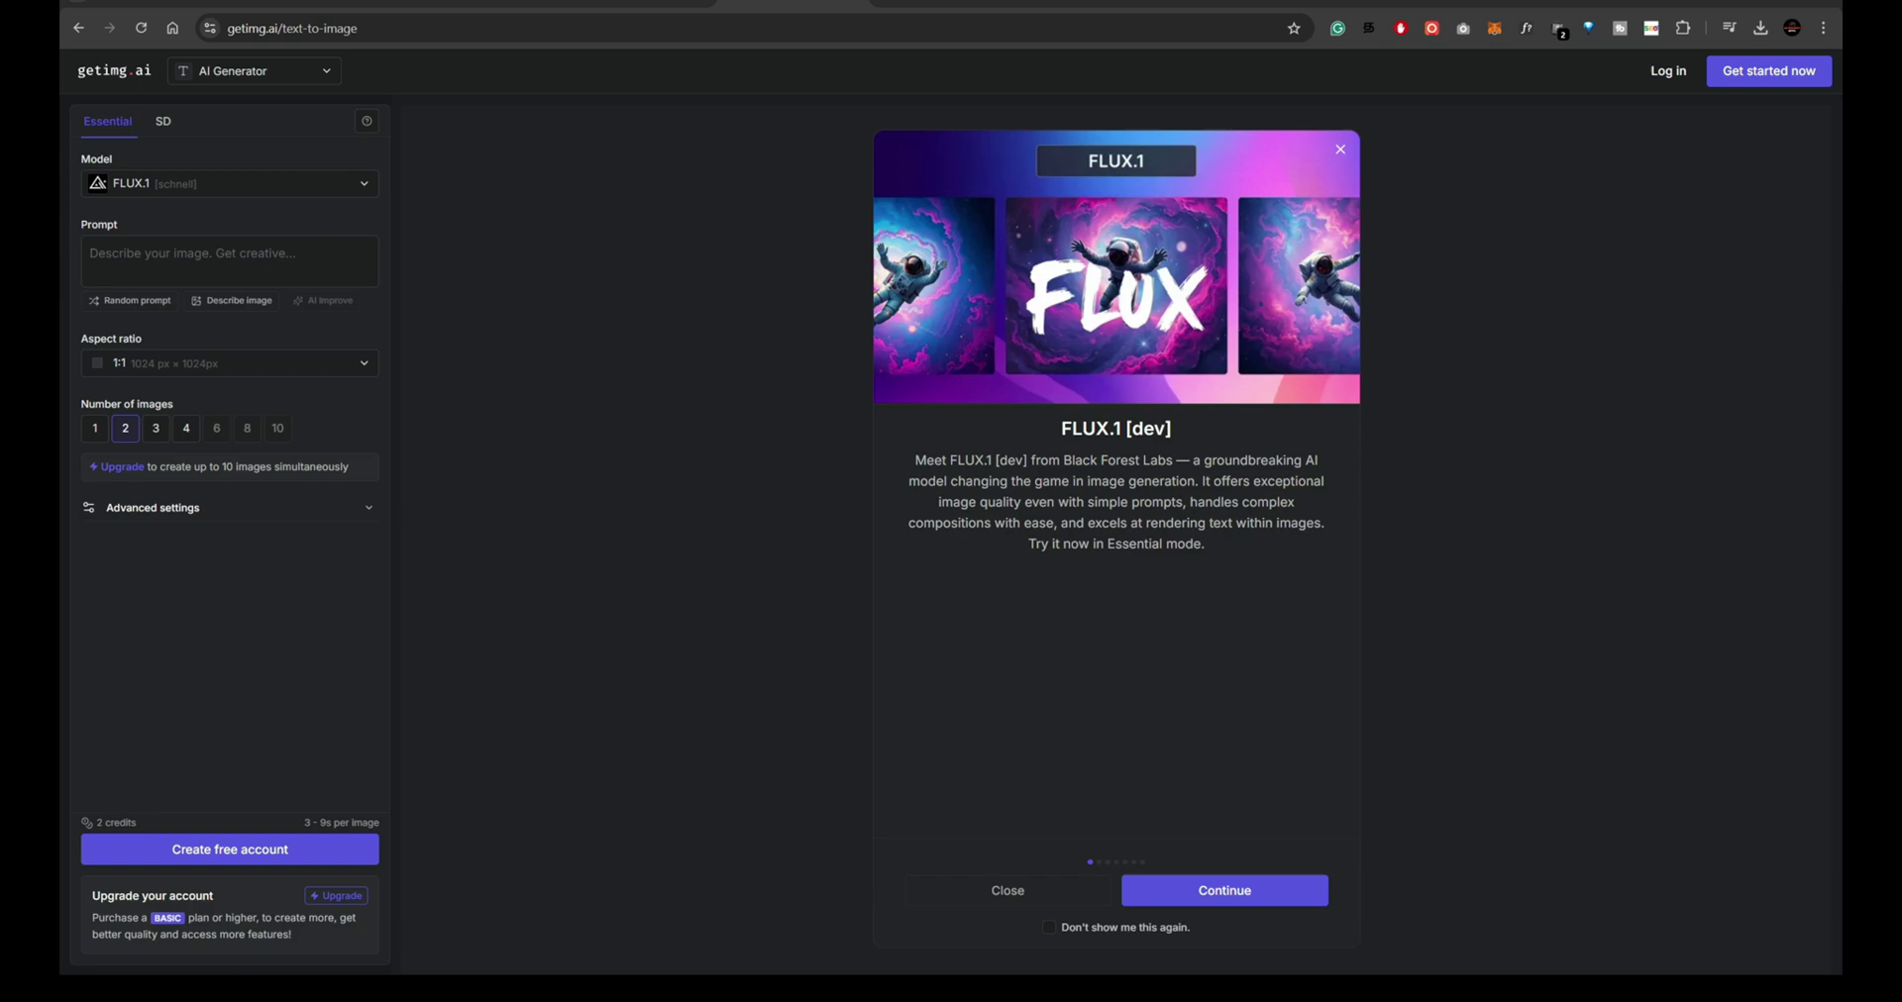
pyautogui.click(183, 252)
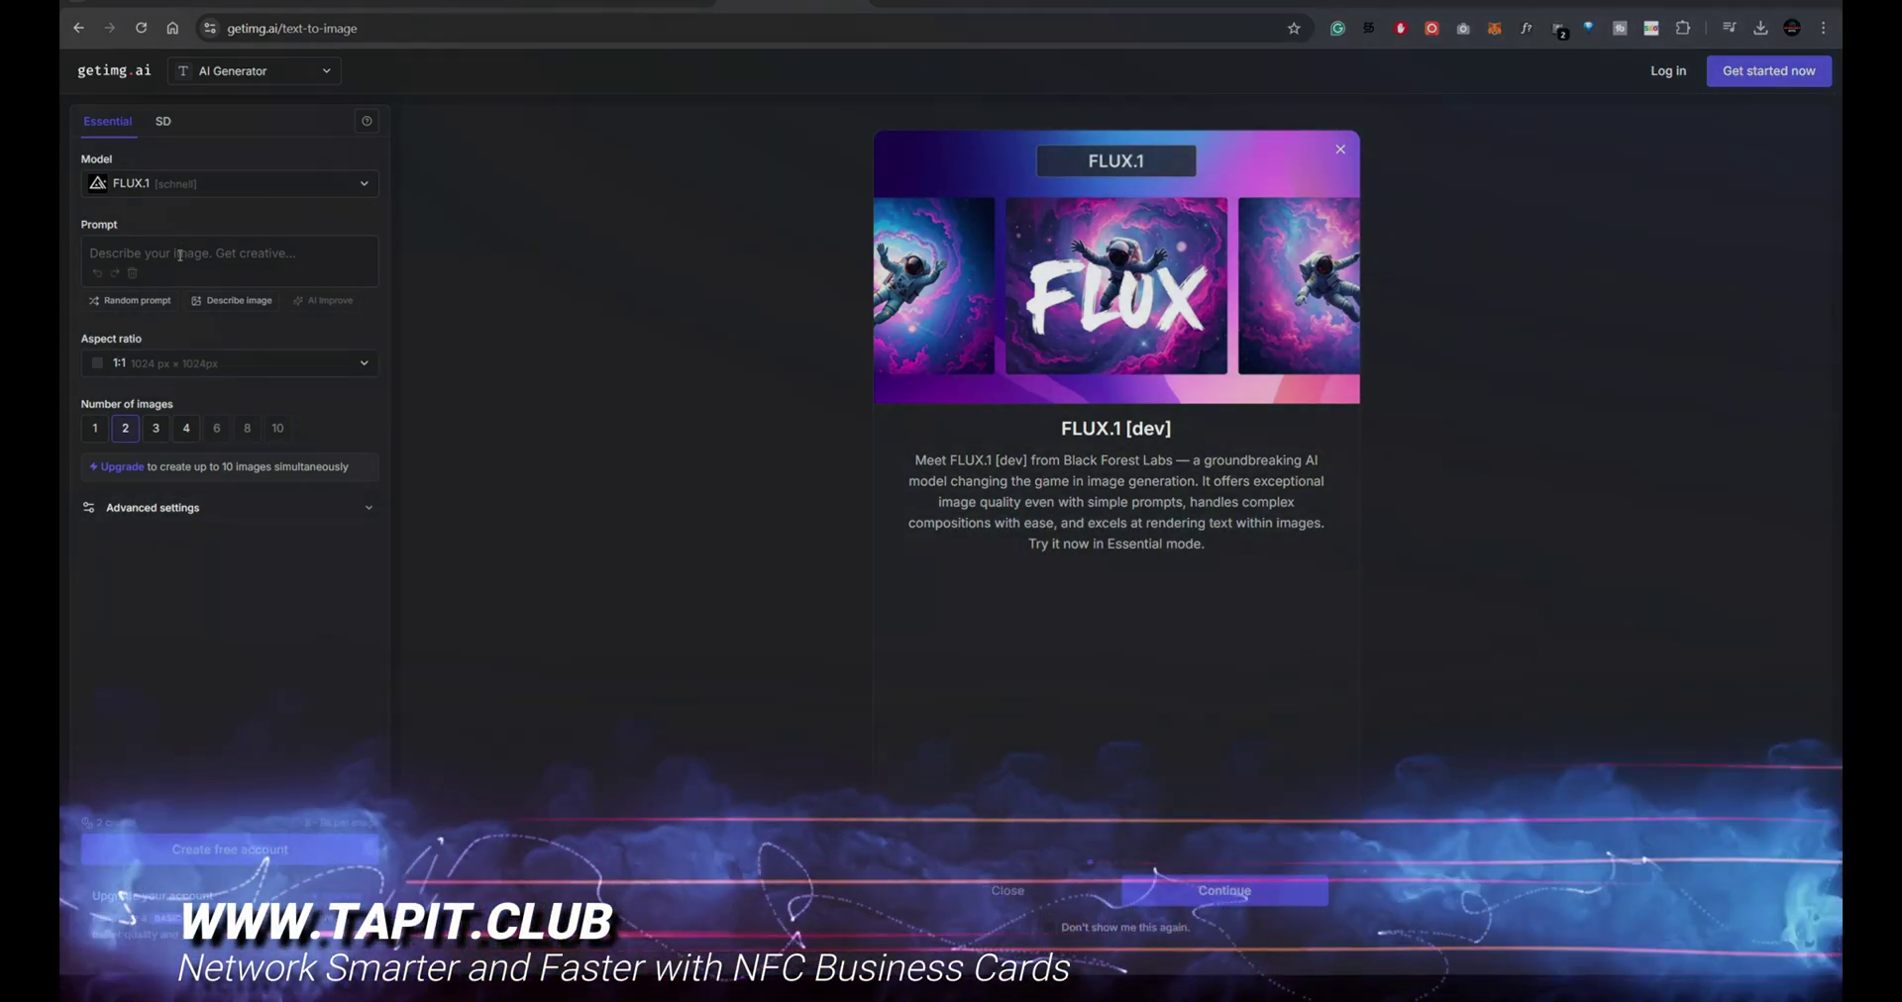
pyautogui.write('A woman in her thirties with defined cheekbones and a slightly weathered look, standing in front of a graffiti-covered wall in a city alleyway. She wears a black leather jacket and has a serious, reflective expression, with dark eyeliner and a small scar above her eyebrow, adding to the gritty feel of the scene.')
pyautogui.click(227, 499)
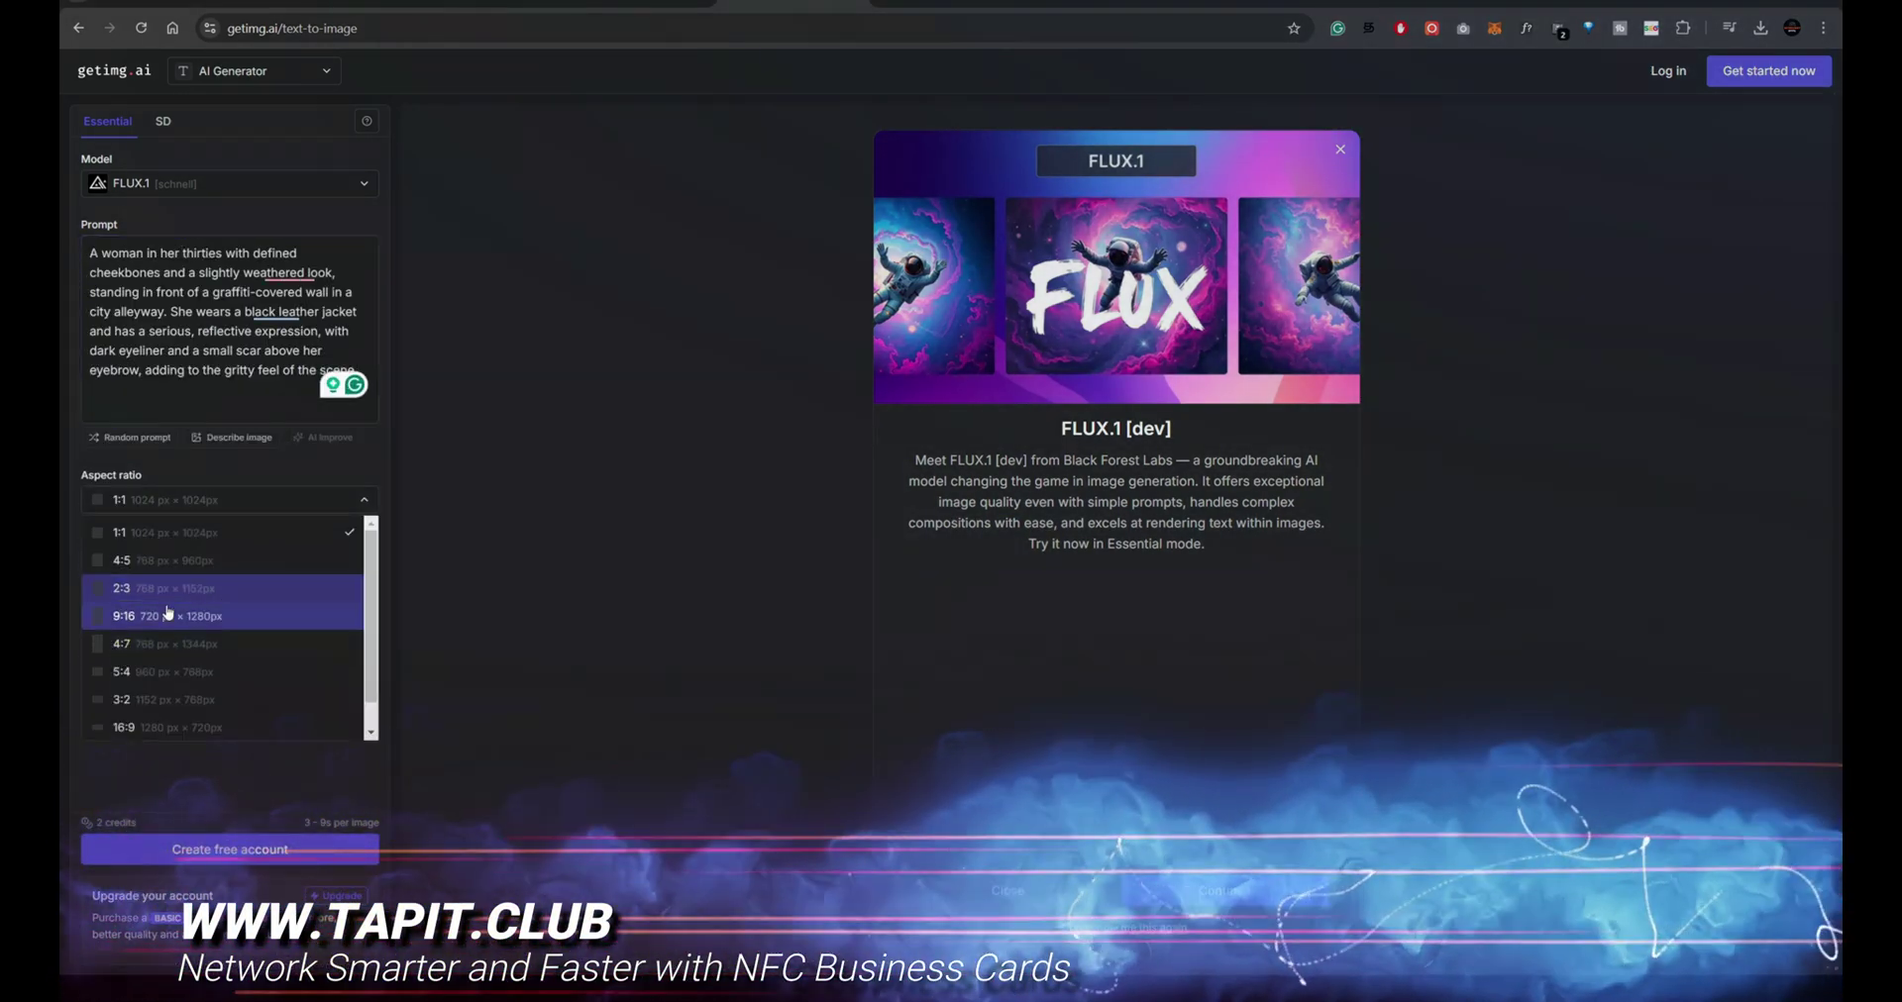
pyautogui.click(148, 608)
pyautogui.click(262, 185)
pyautogui.click(199, 212)
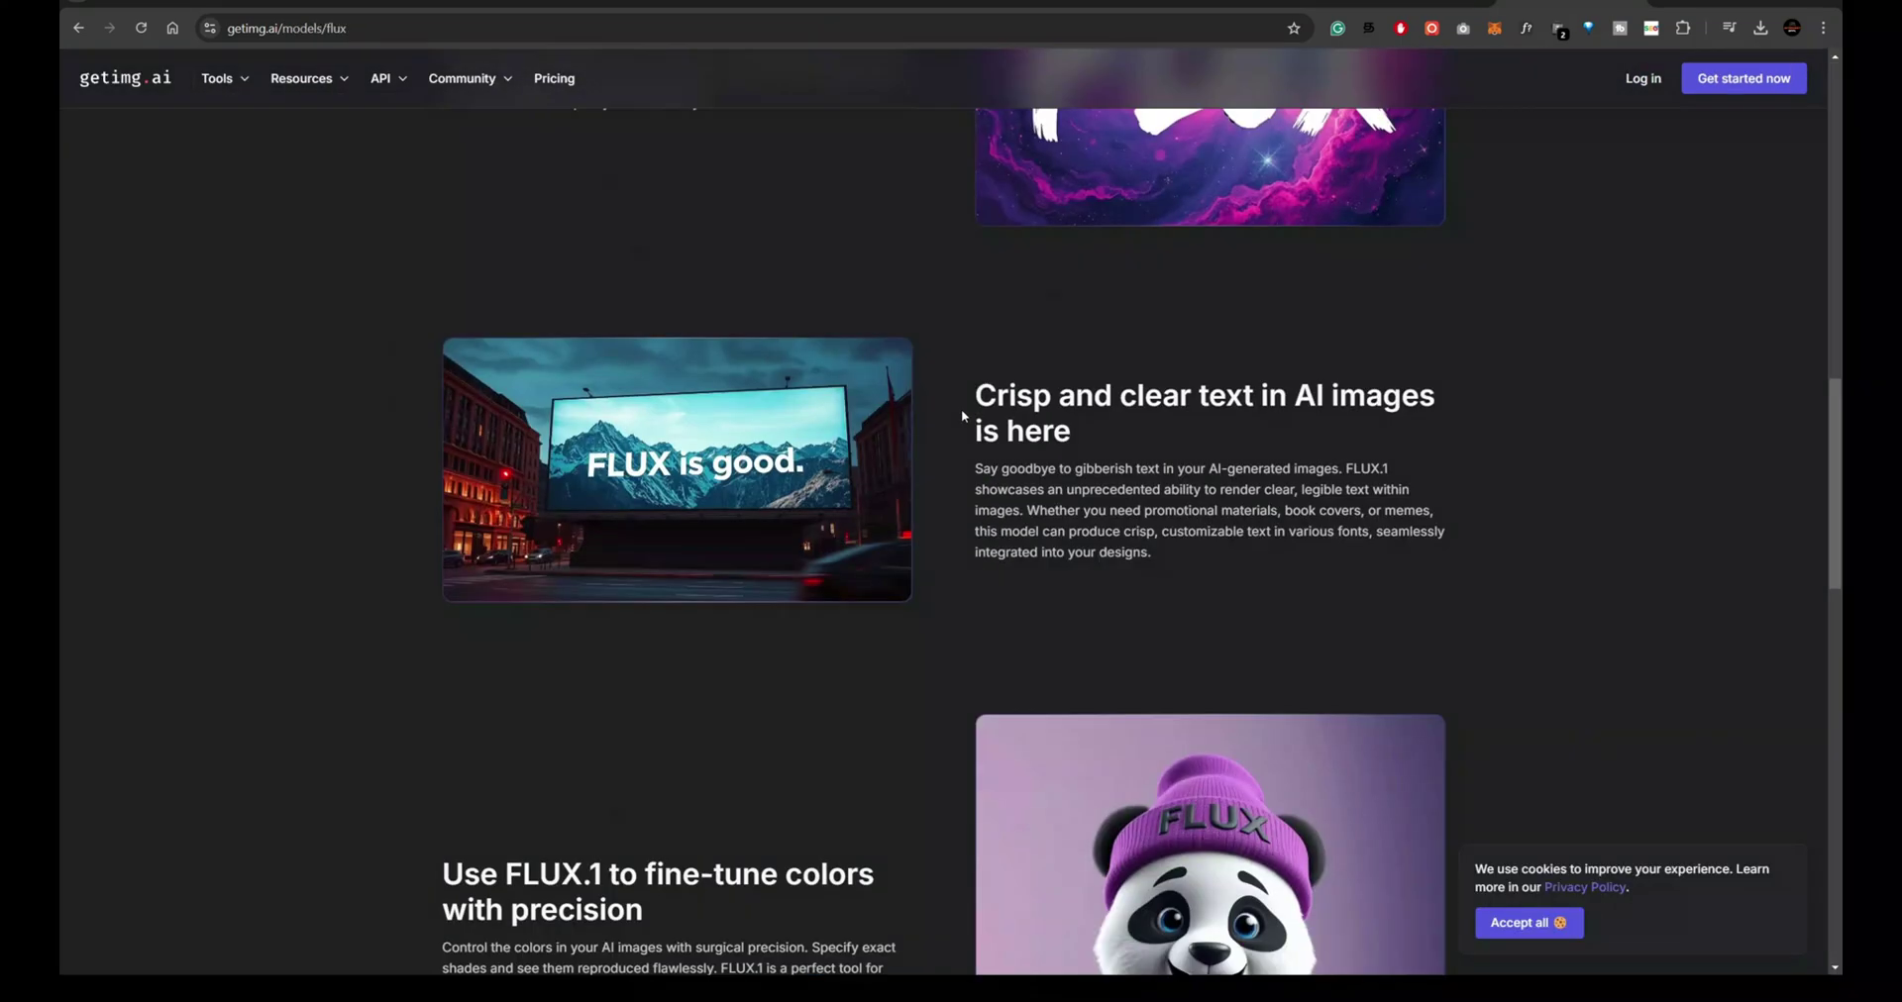
pyautogui.scroll(-15, 961, 408)
pyautogui.scroll(15, 967, 414)
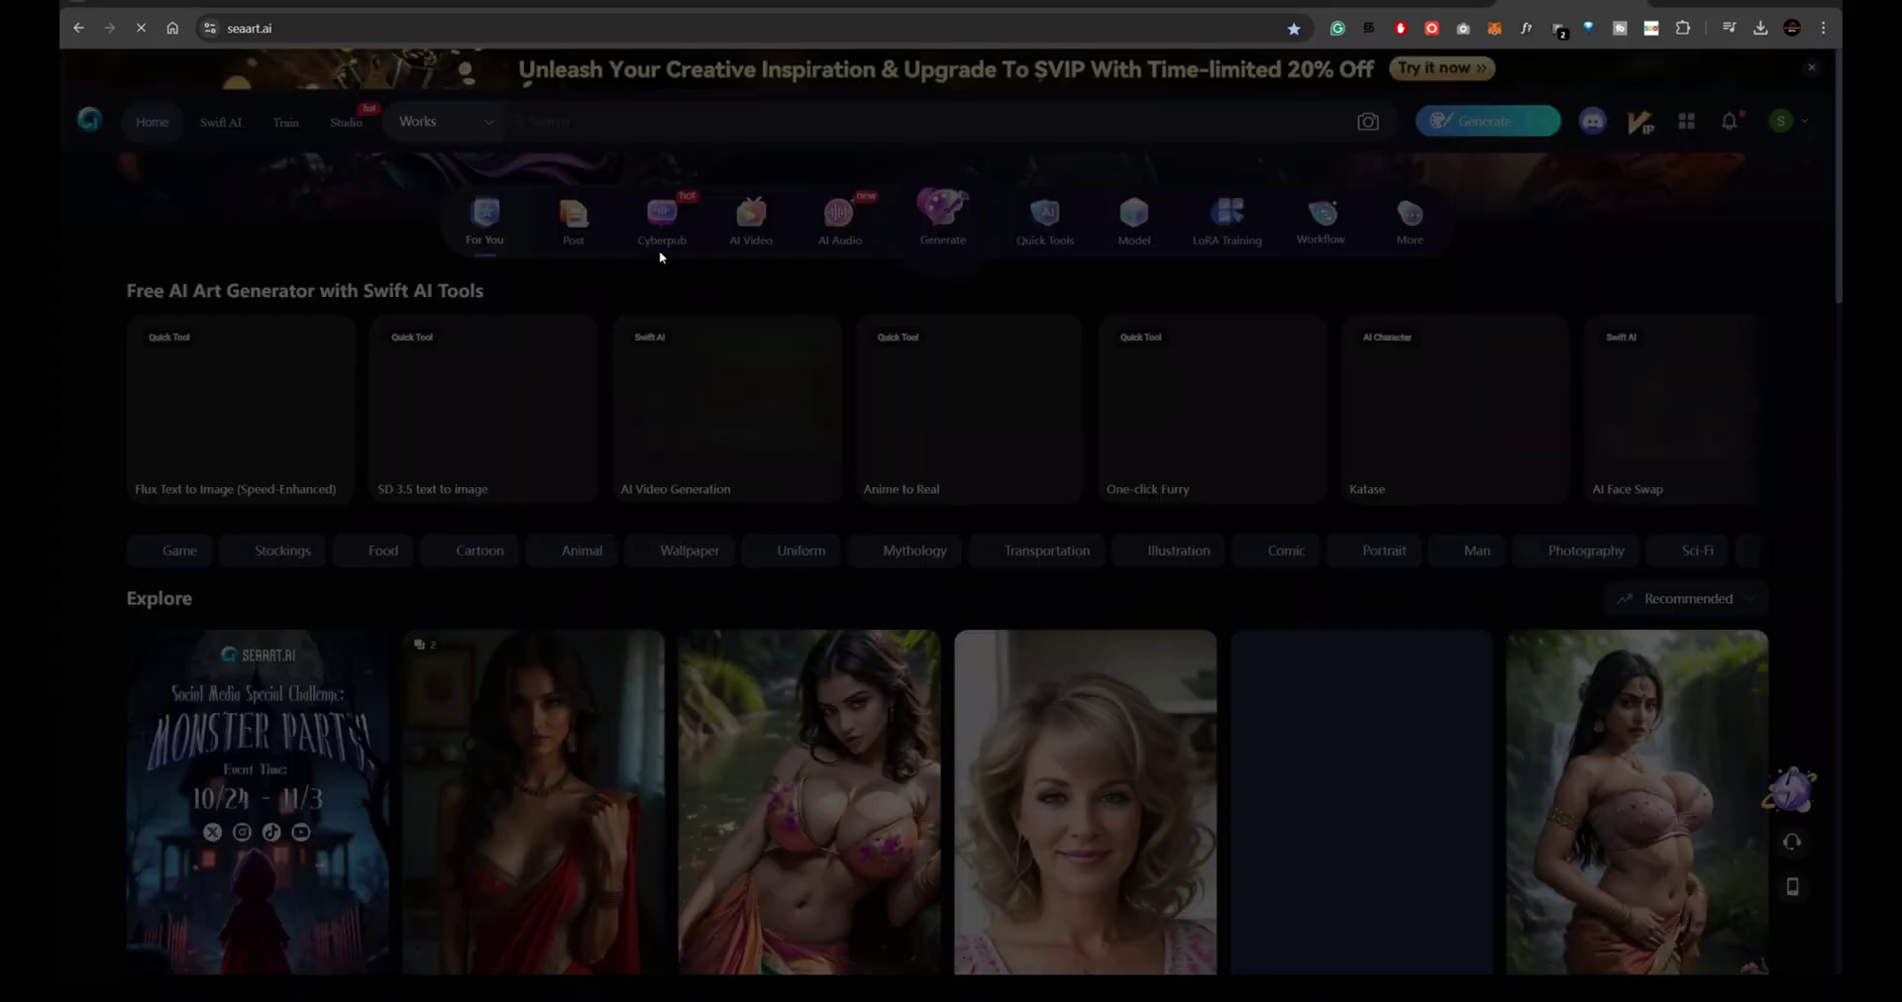
# - Dismiss the promotional pop-up and scroll through the SeaArt Explore feed
pyautogui.click(1275, 285)
pyautogui.scroll(-2, 1245, 411)
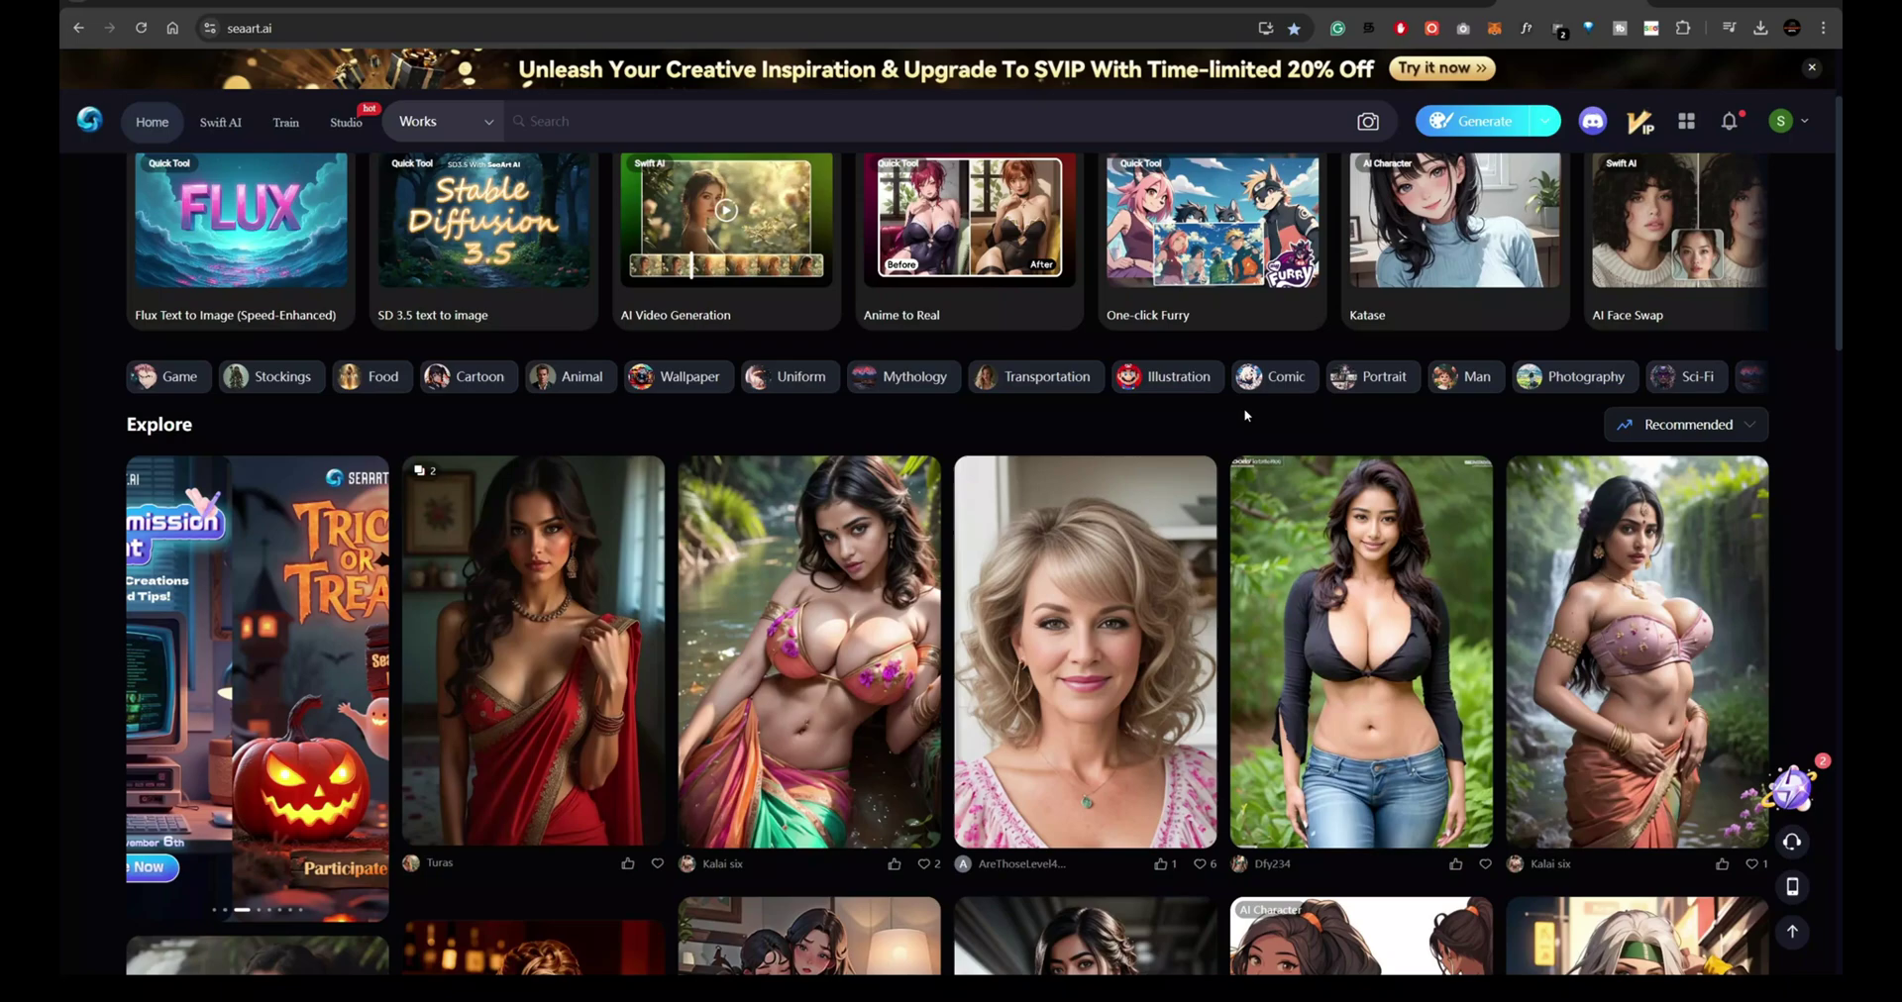
pyautogui.scroll(-12, 1245, 415)
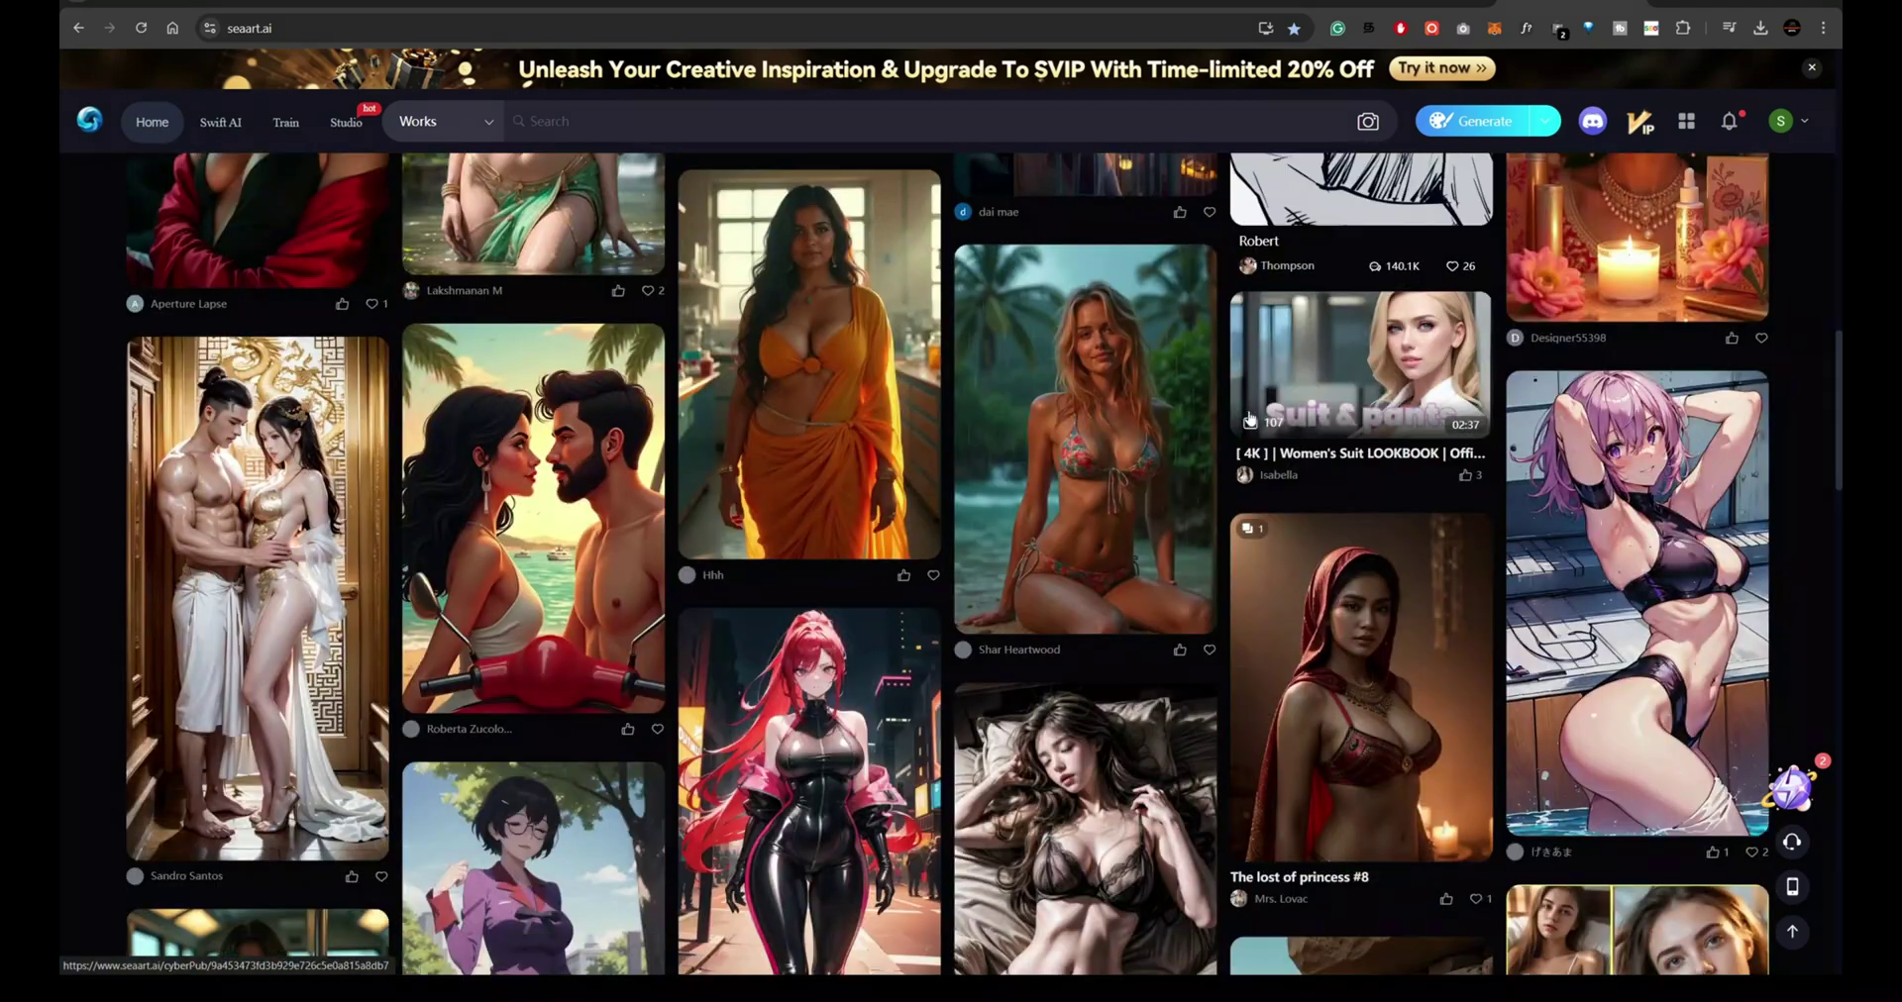
pyautogui.scroll(-12, 1249, 419)
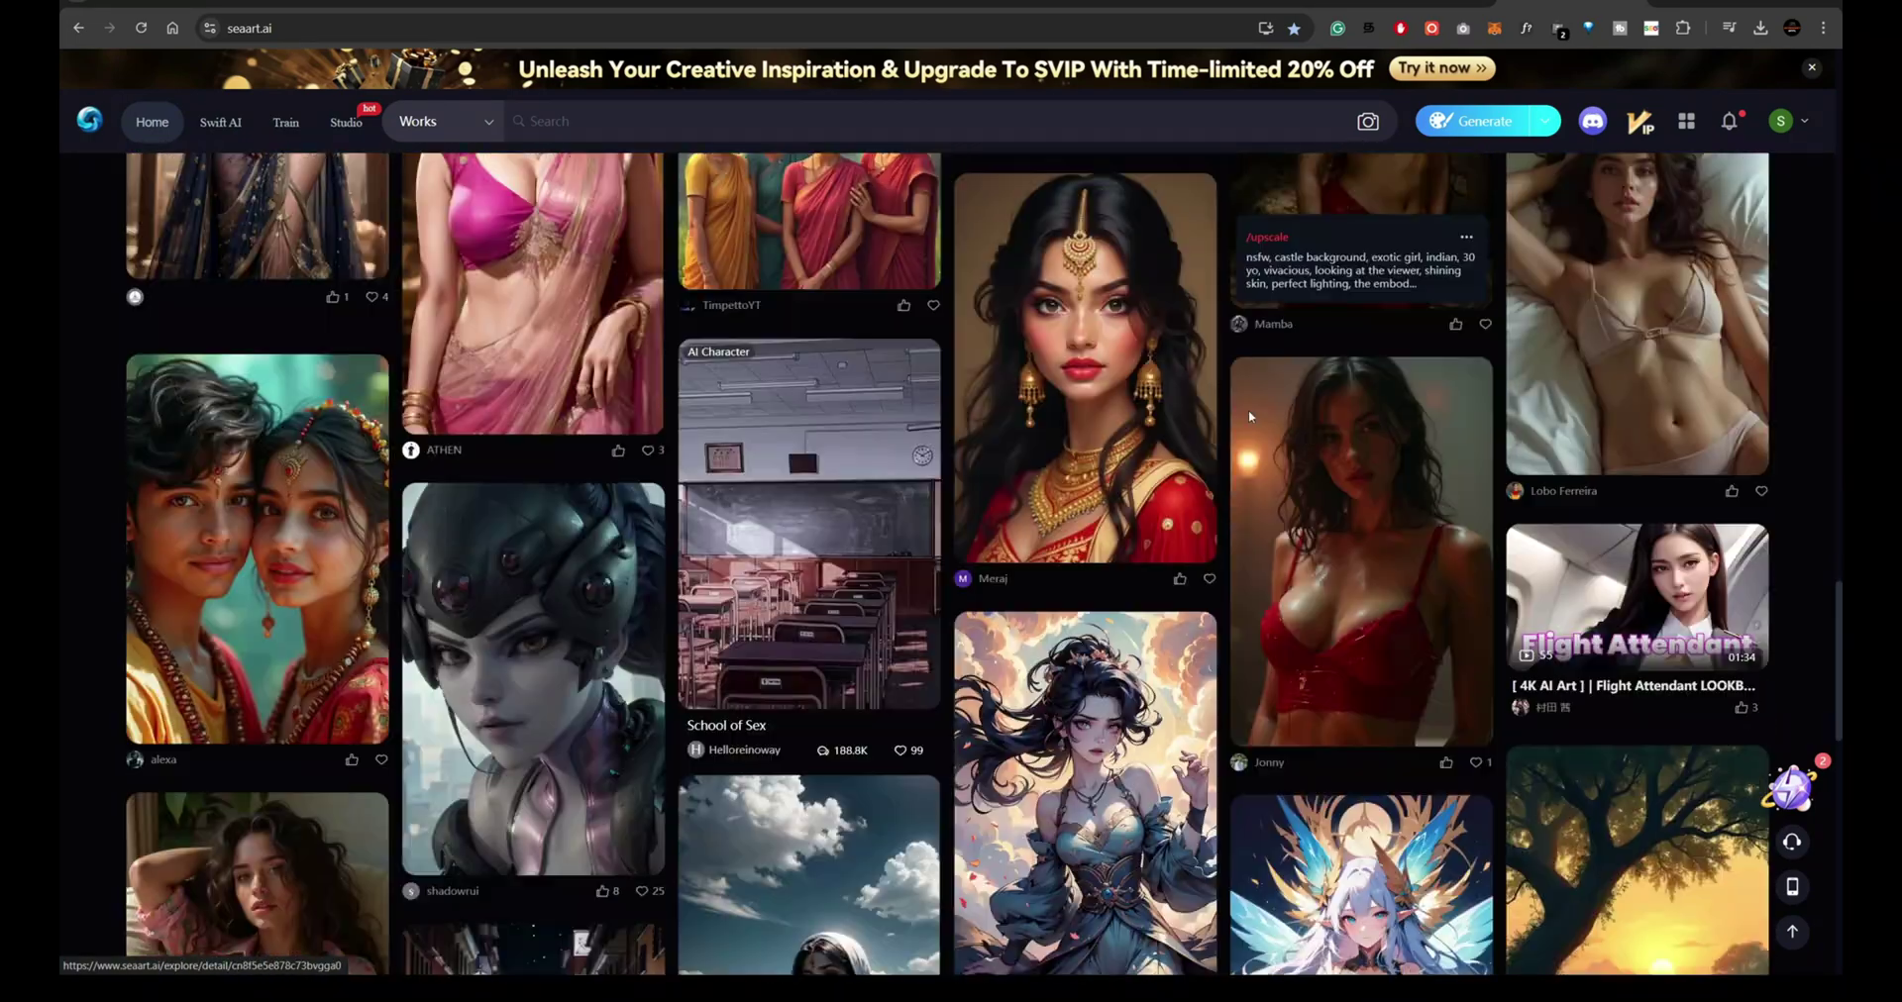
pyautogui.scroll(-6, 1250, 416)
pyautogui.scroll(-8, 1249, 416)
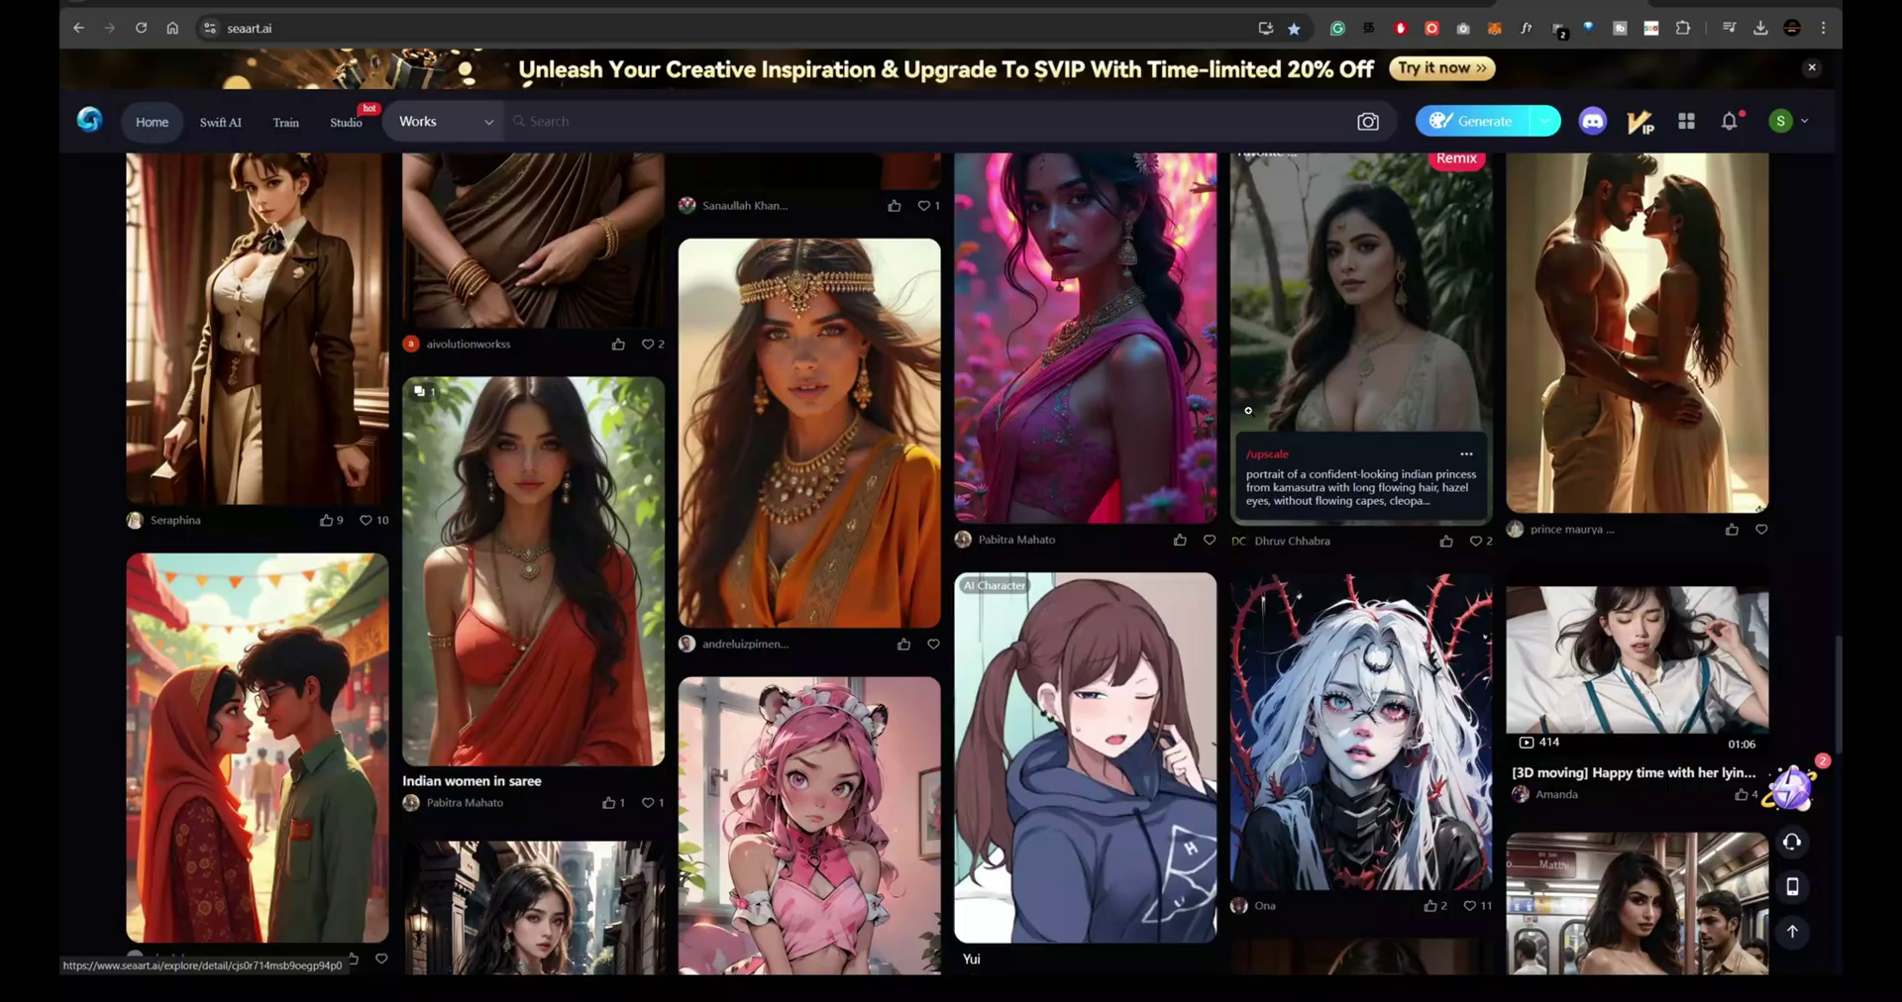
pyautogui.scroll(10, 1248, 410)
pyautogui.scroll(15, 1248, 411)
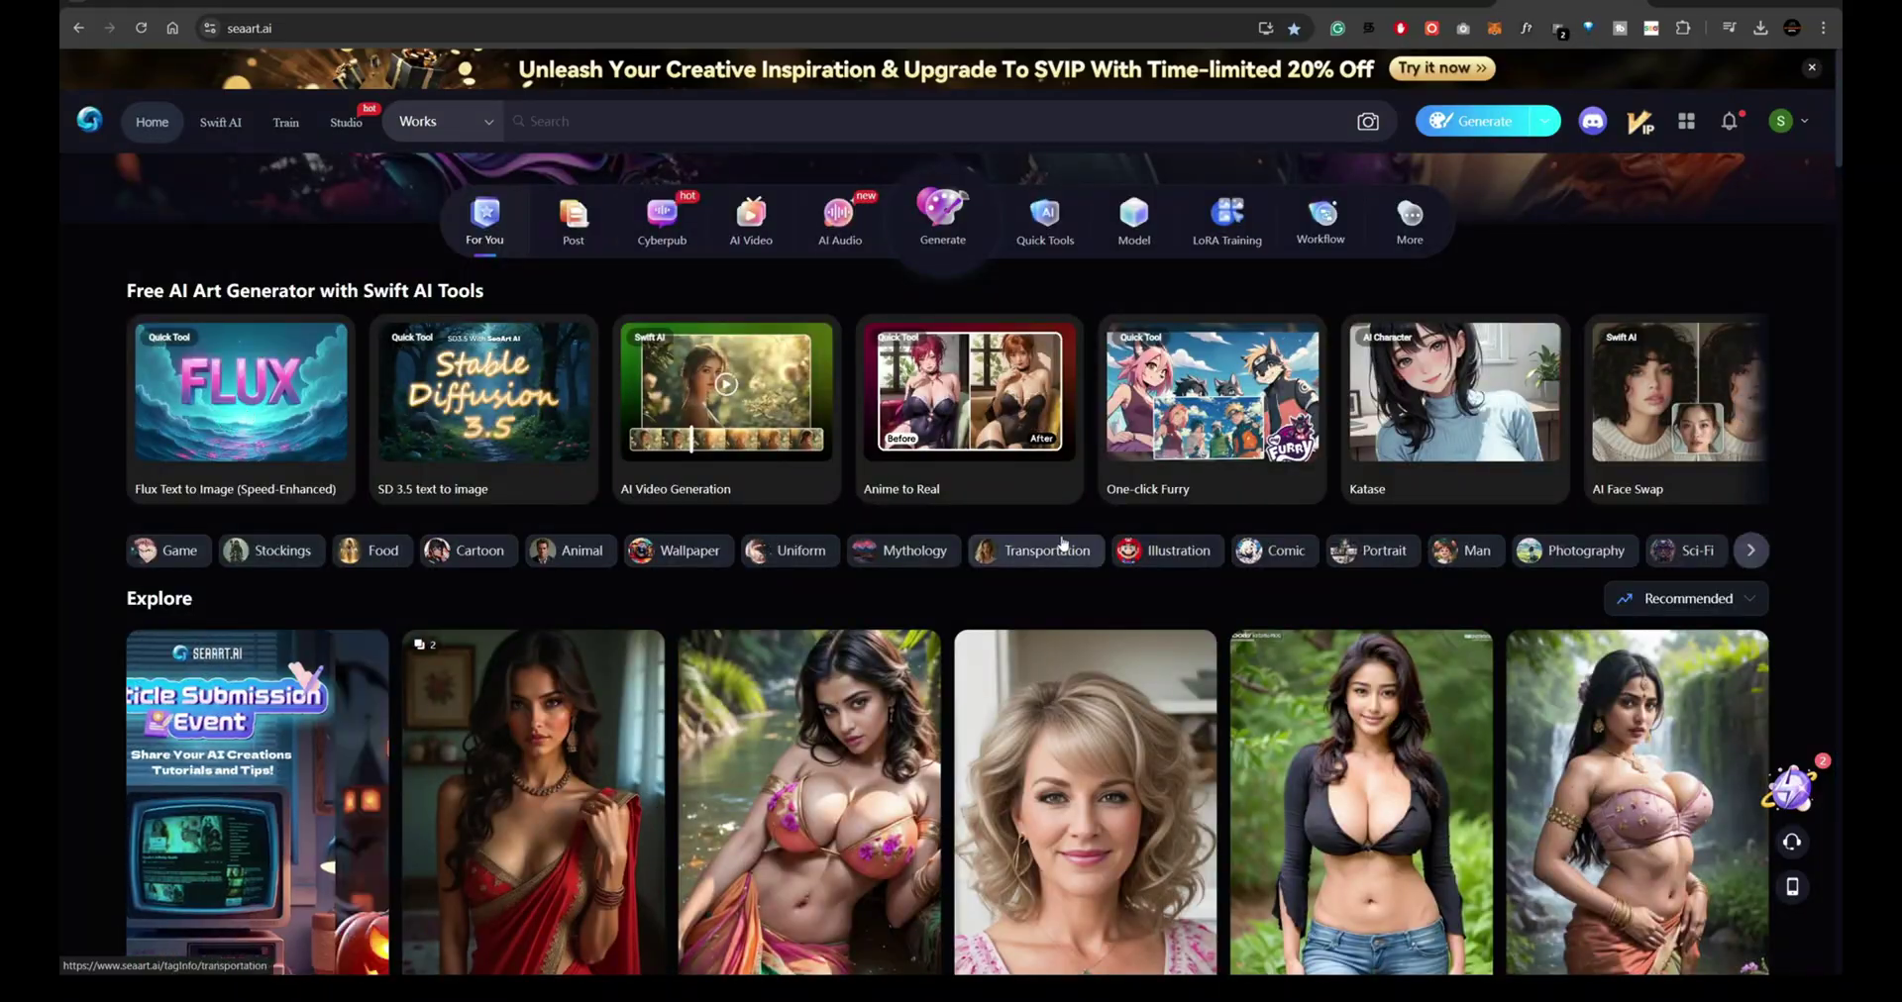
pyautogui.scroll(-20, 250, 415)
pyautogui.scroll(-15, 984, 563)
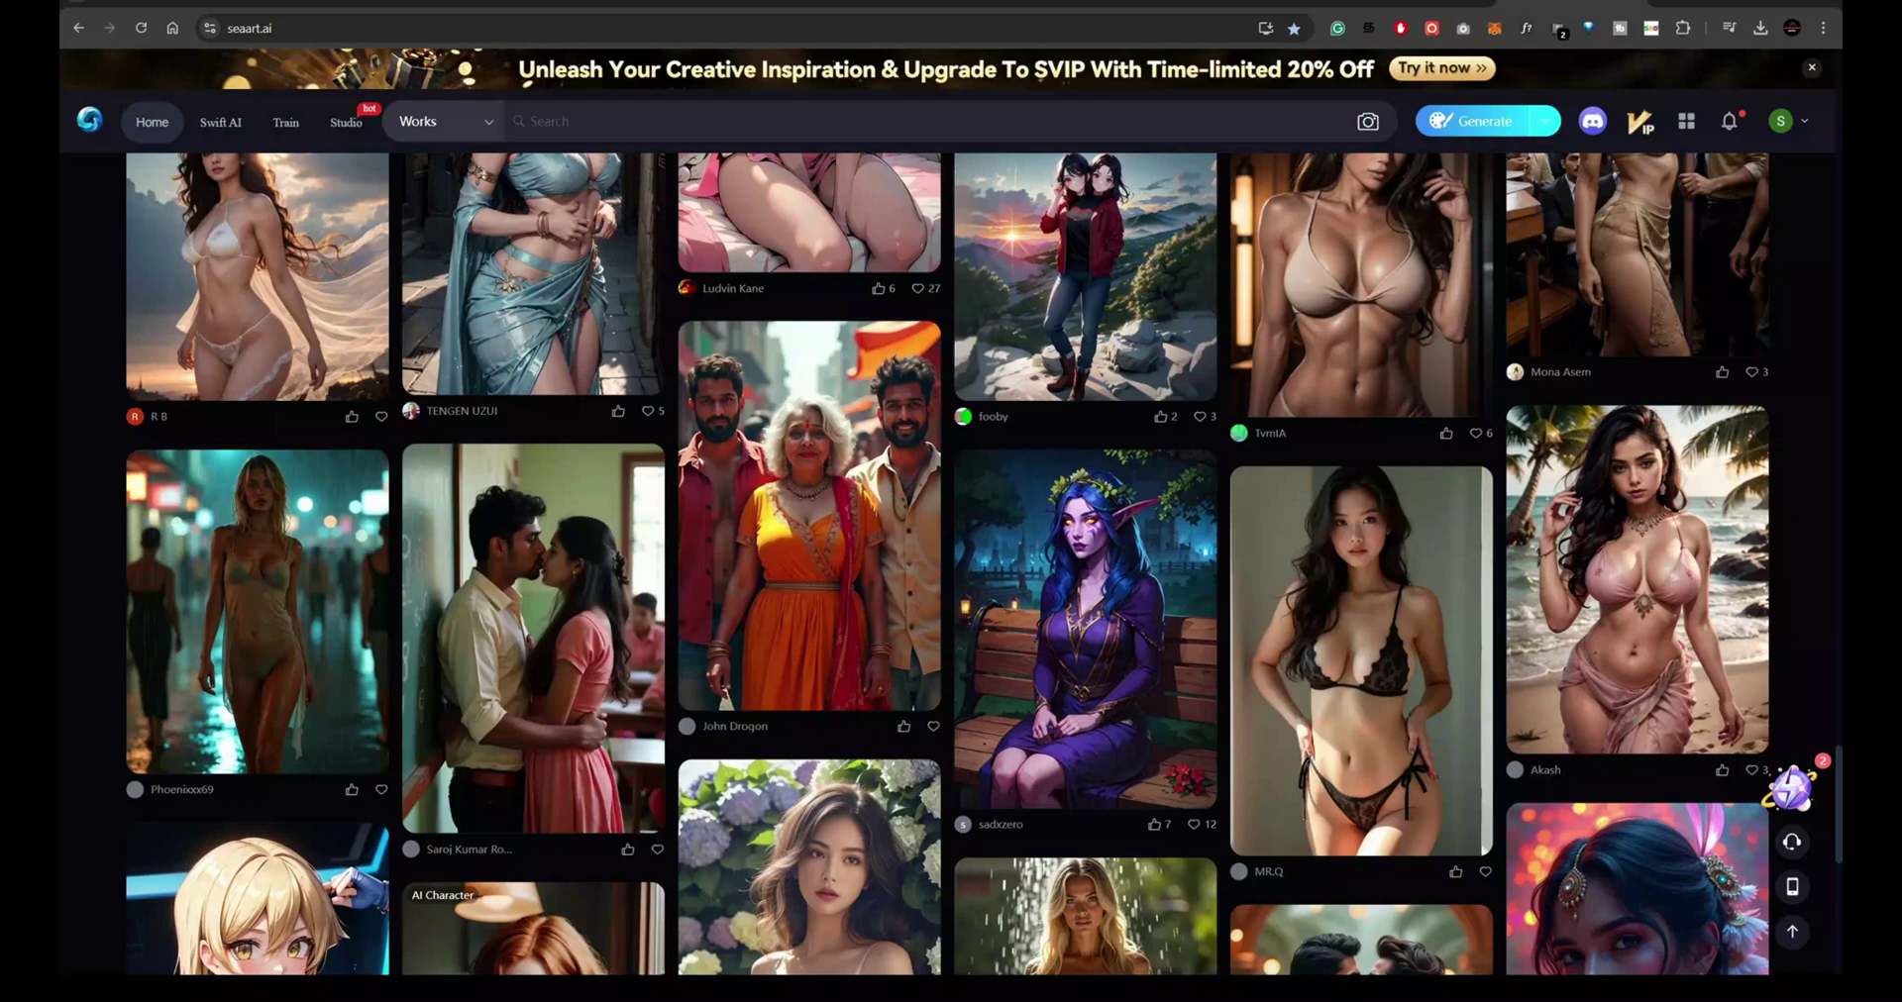
pyautogui.scroll(-8, 1744, 610)
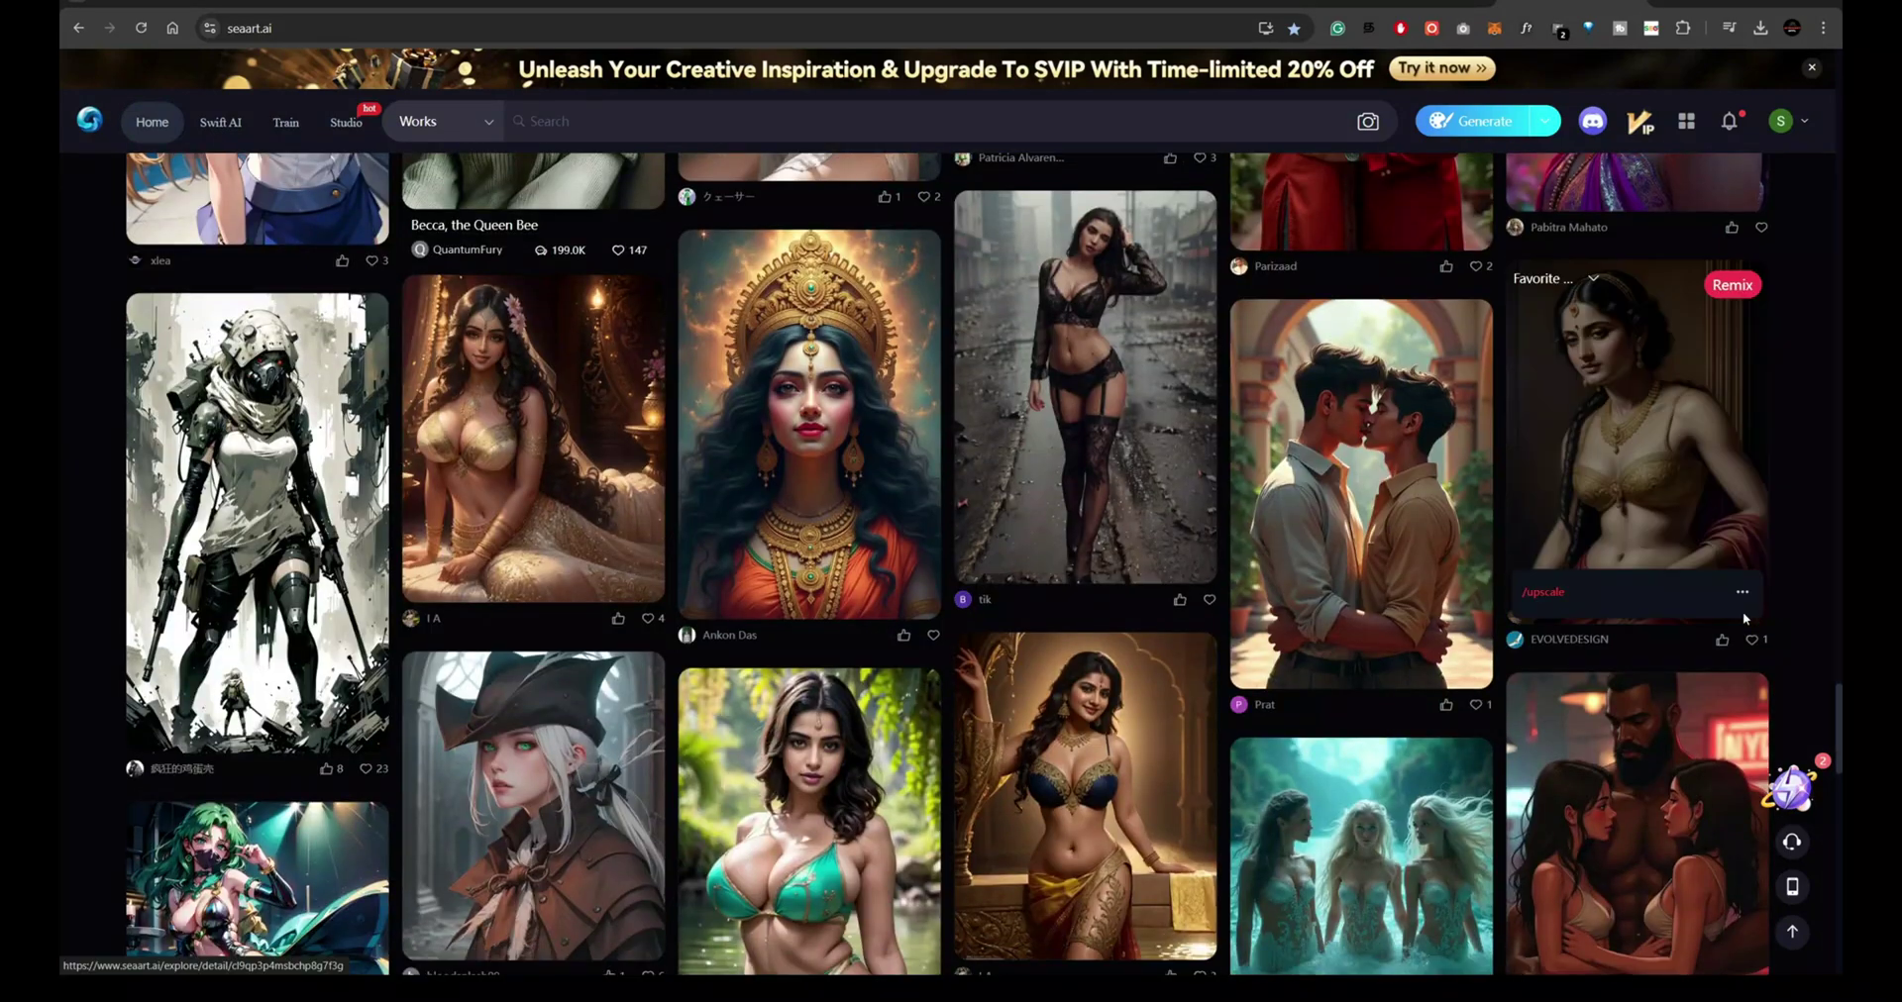
pyautogui.scroll(-3, 1826, 558)
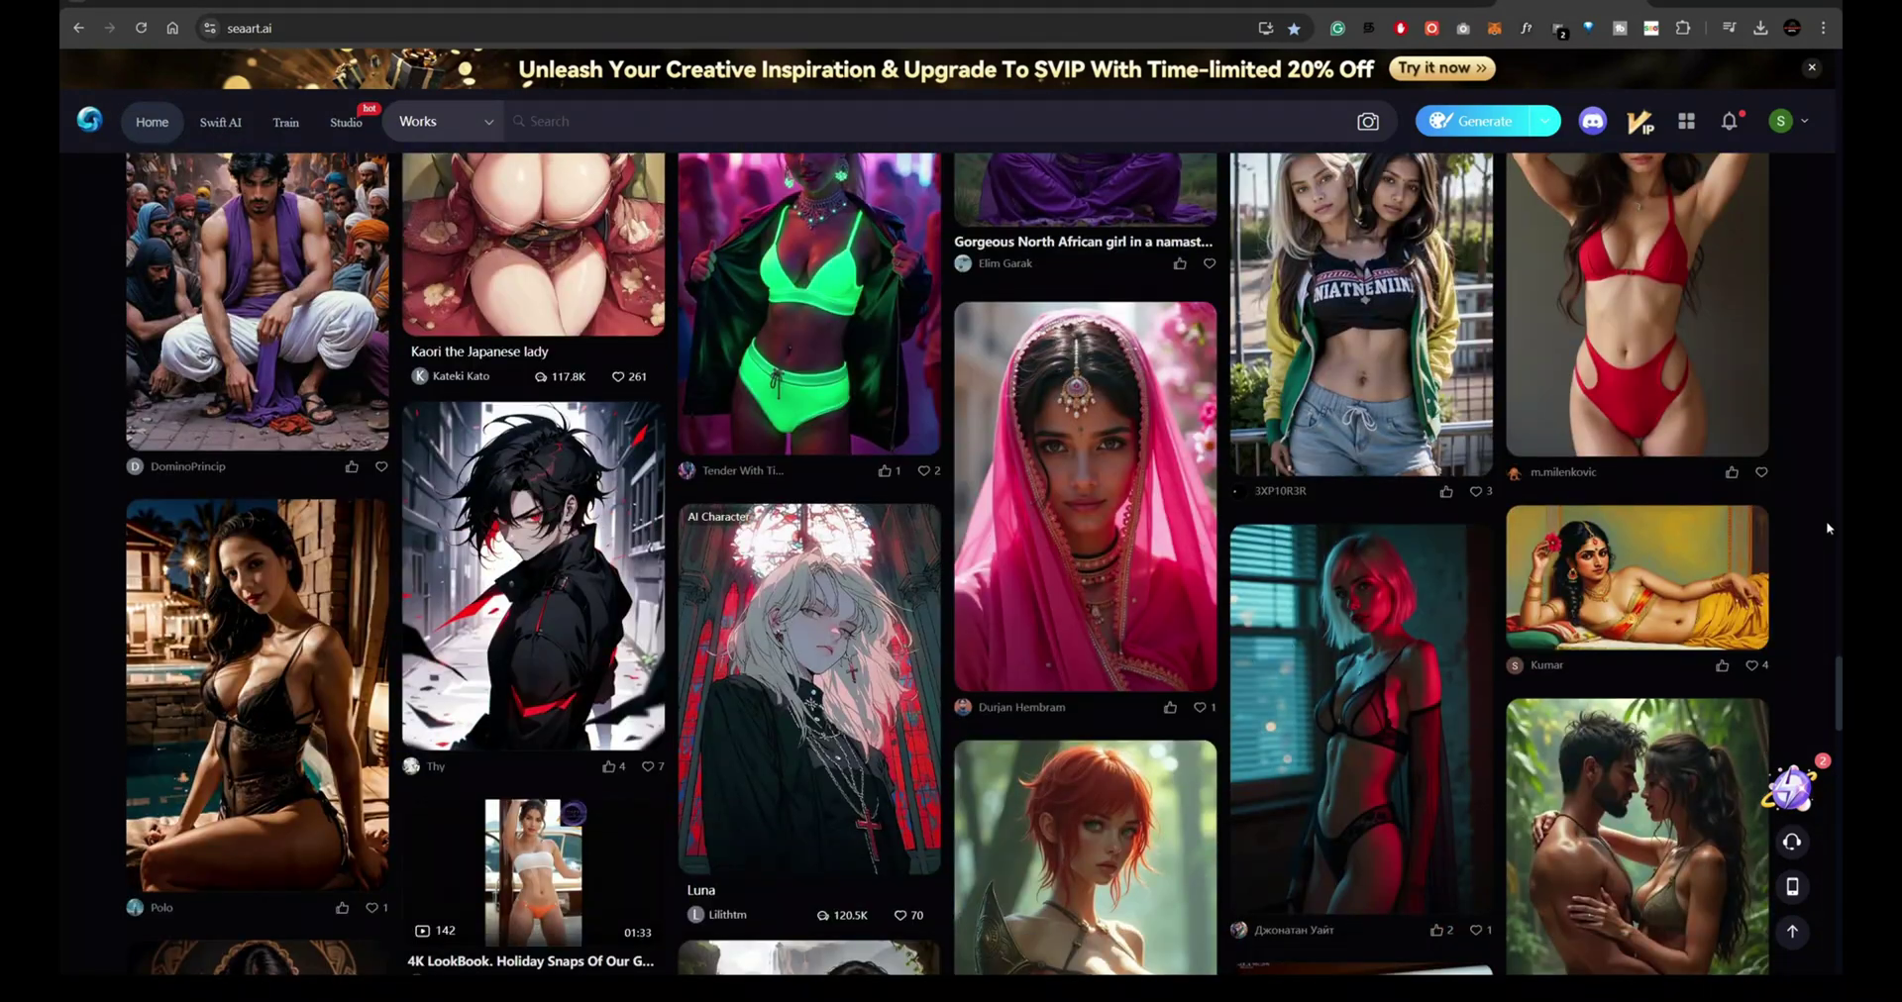
# - Open one feed image's detail page, return to the feed and keep browsing
pyautogui.click(1594, 396)
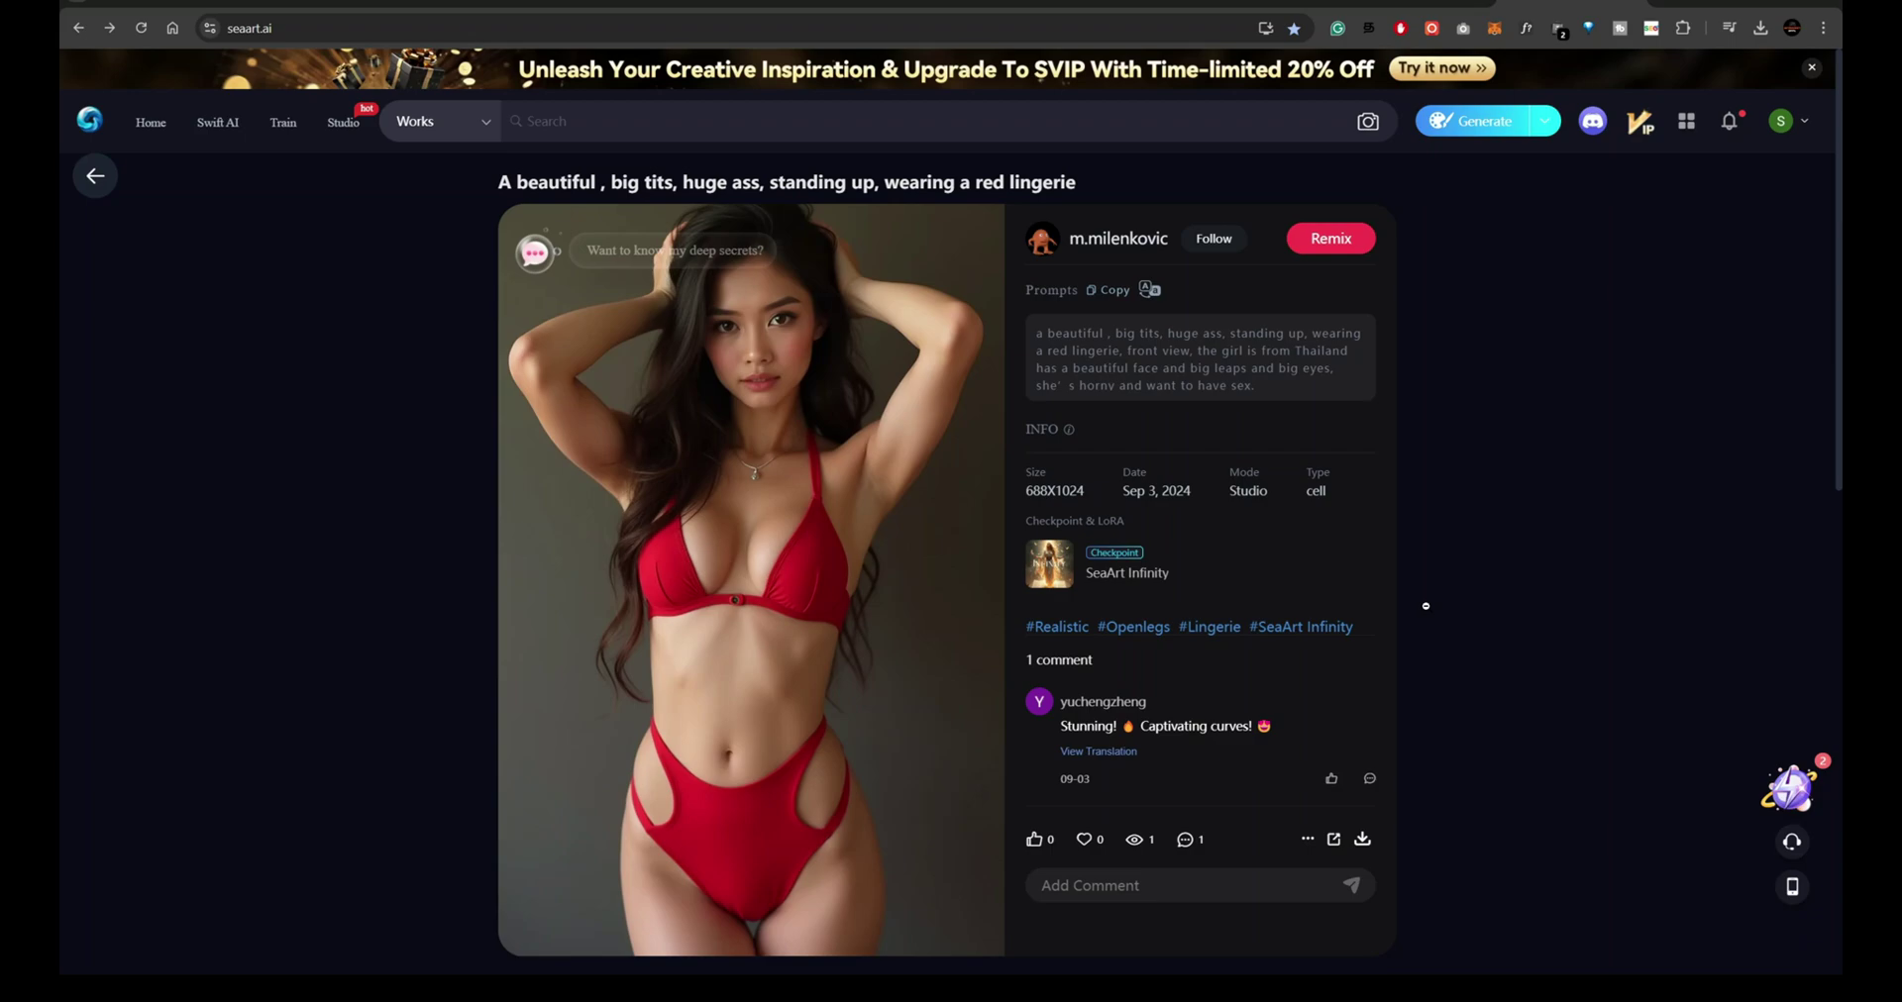
pyautogui.click(1425, 605)
pyautogui.scroll(-5, 1151, 478)
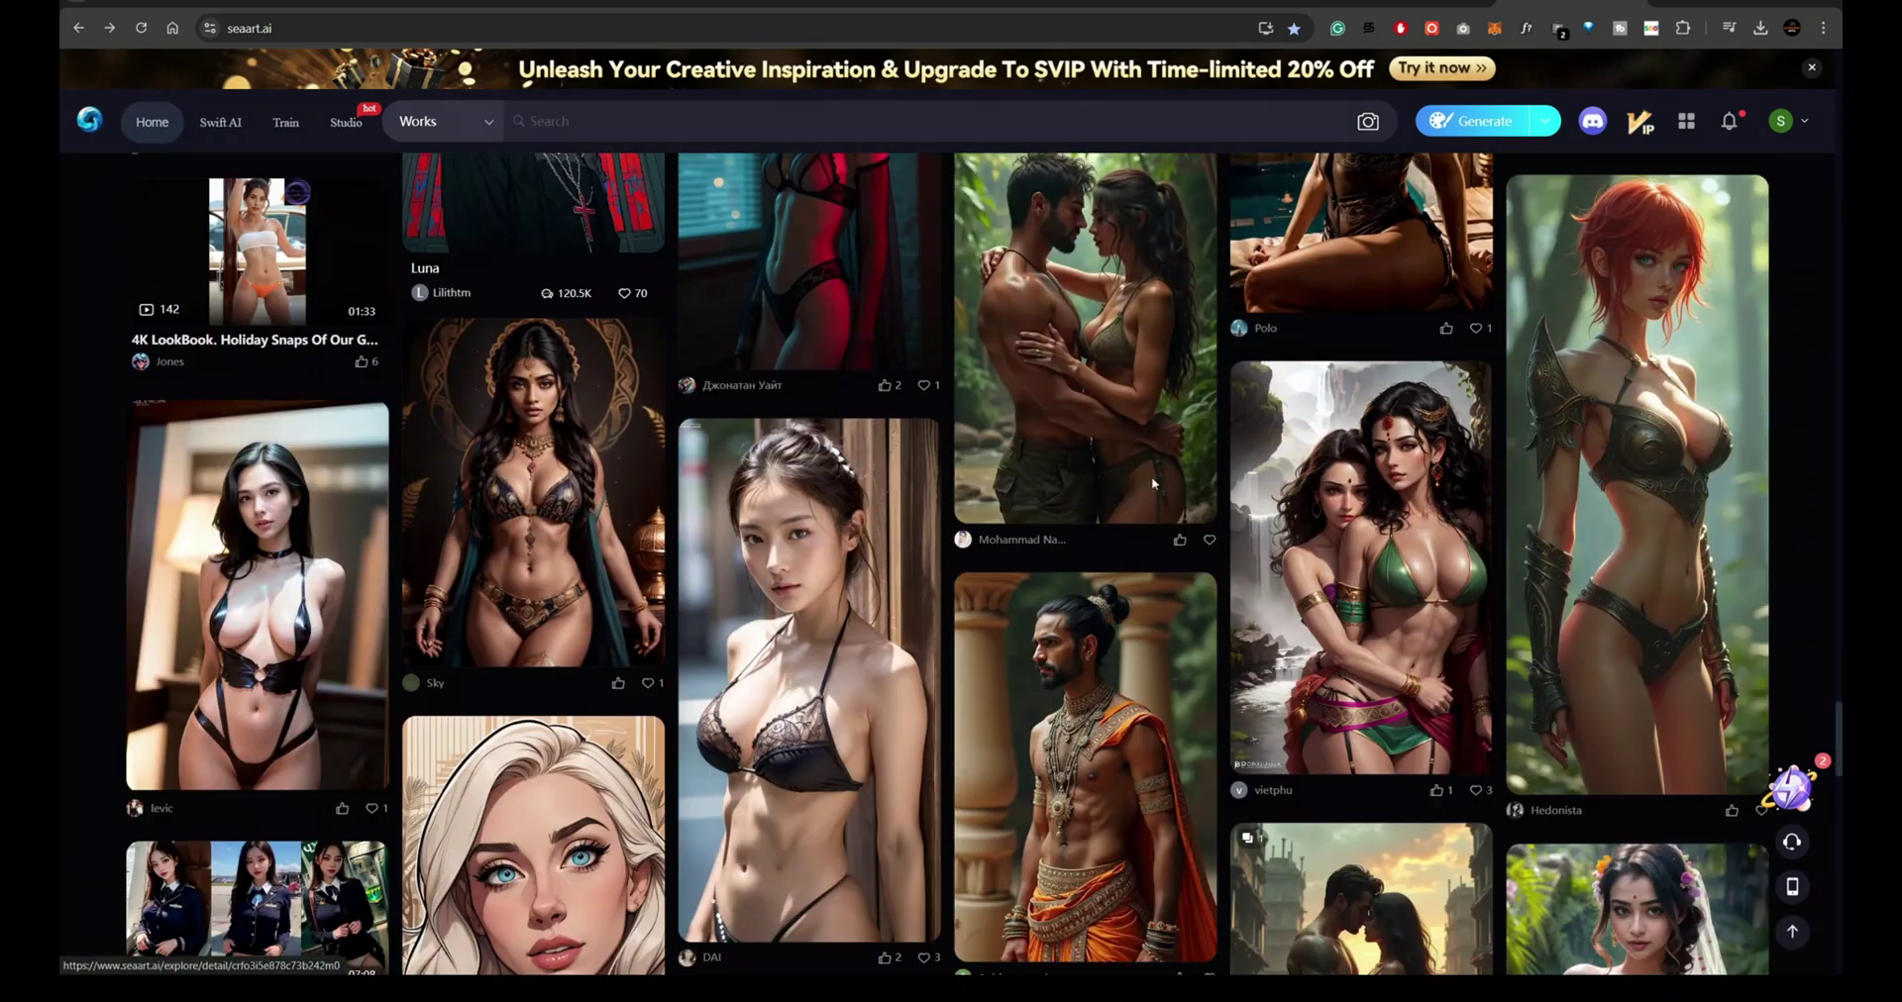
pyautogui.scroll(-10, 1151, 478)
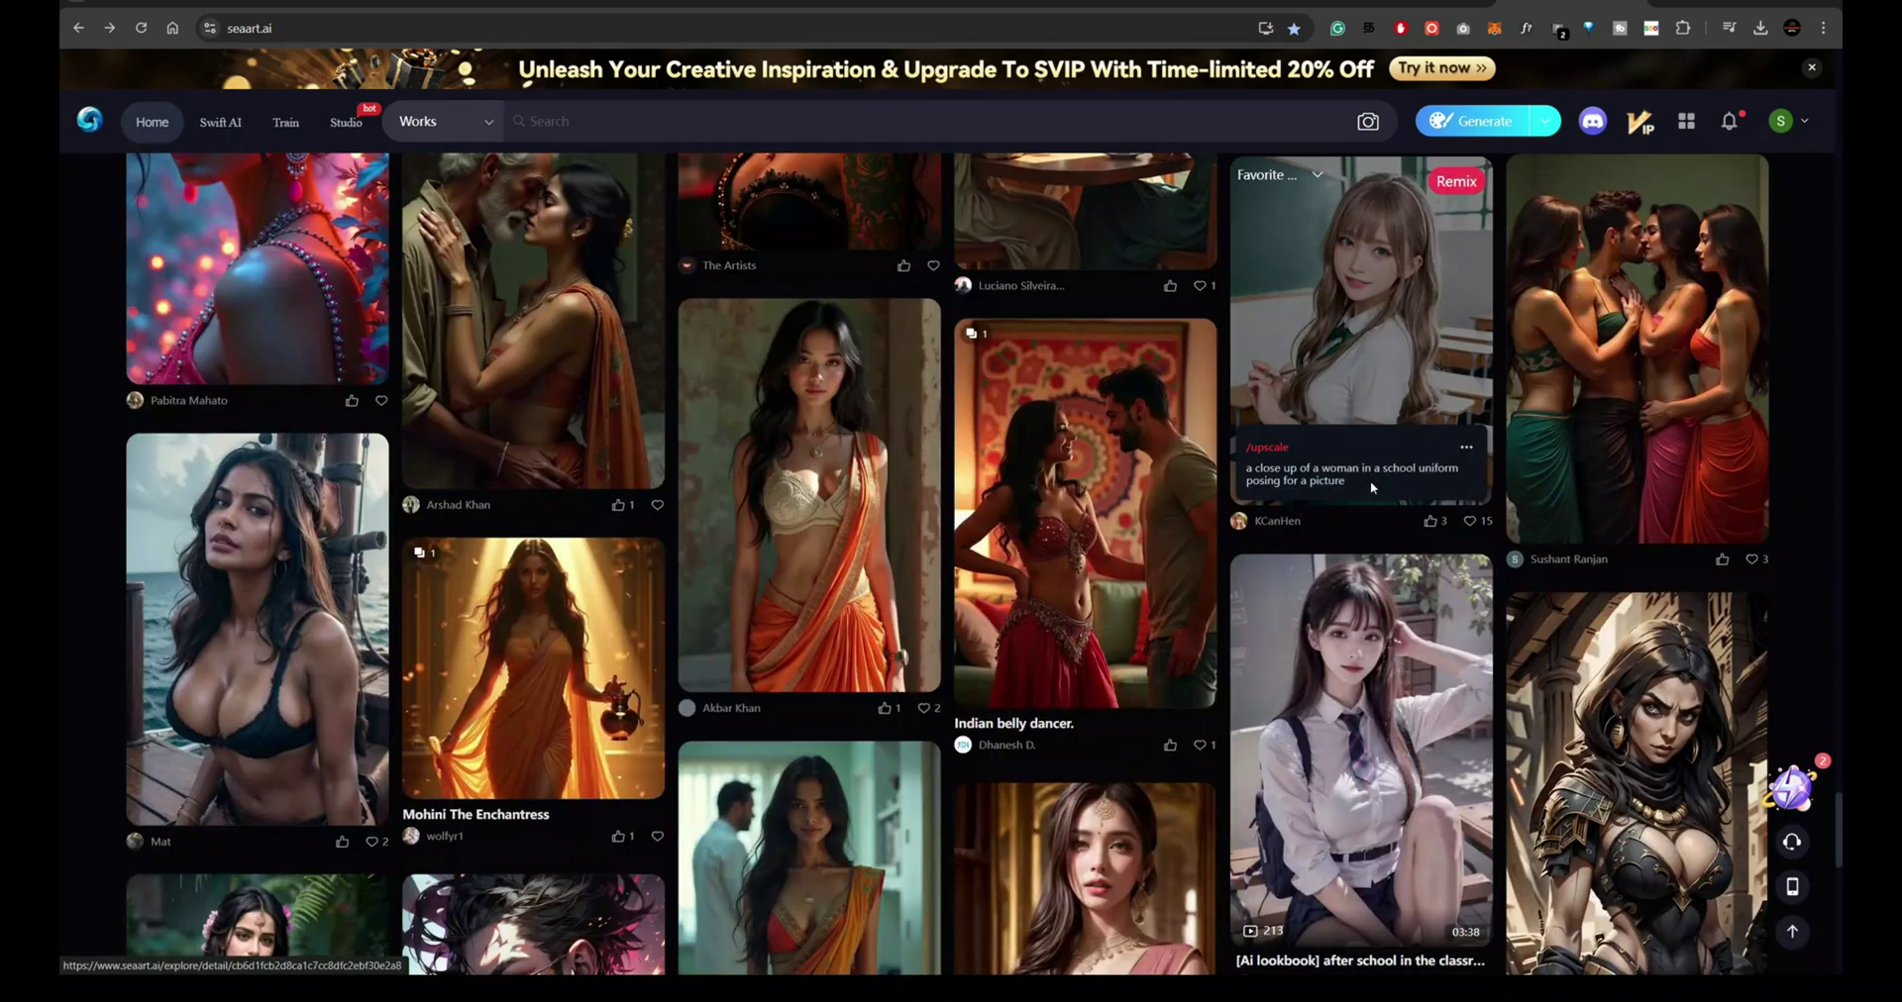
pyautogui.moveTo(1464, 448)
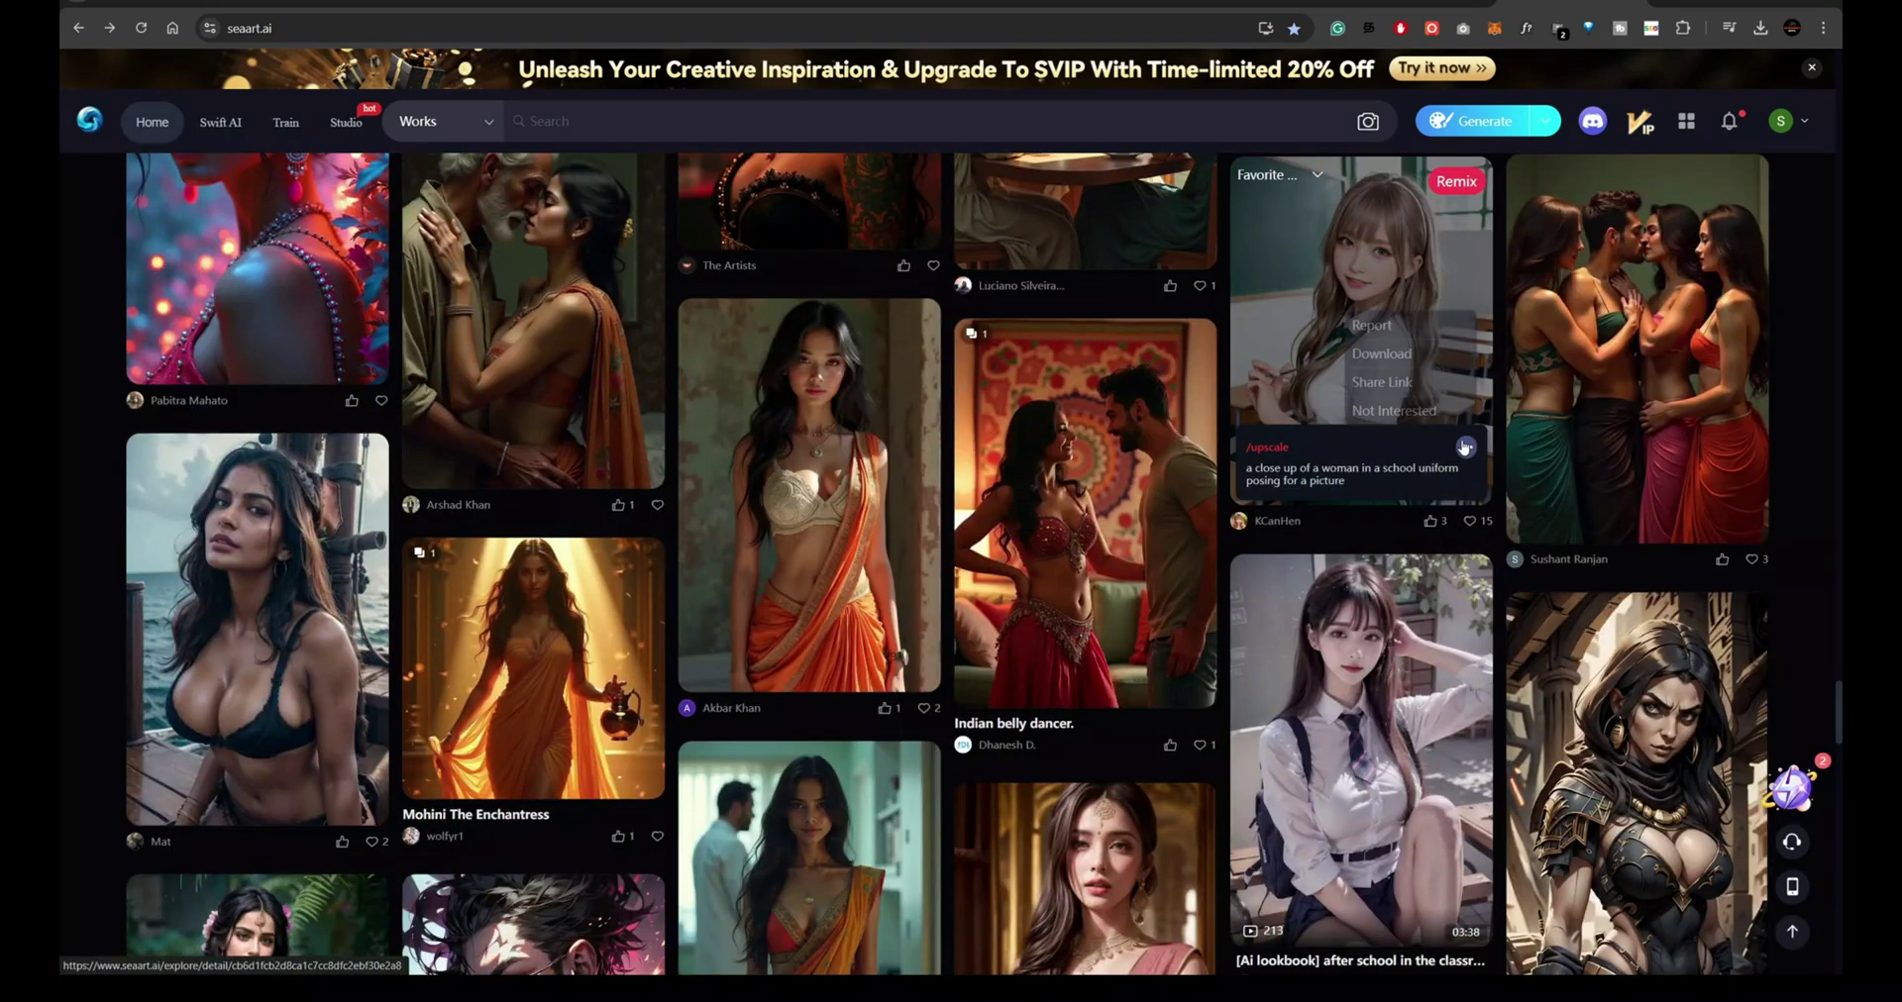
pyautogui.scroll(-4, 1464, 448)
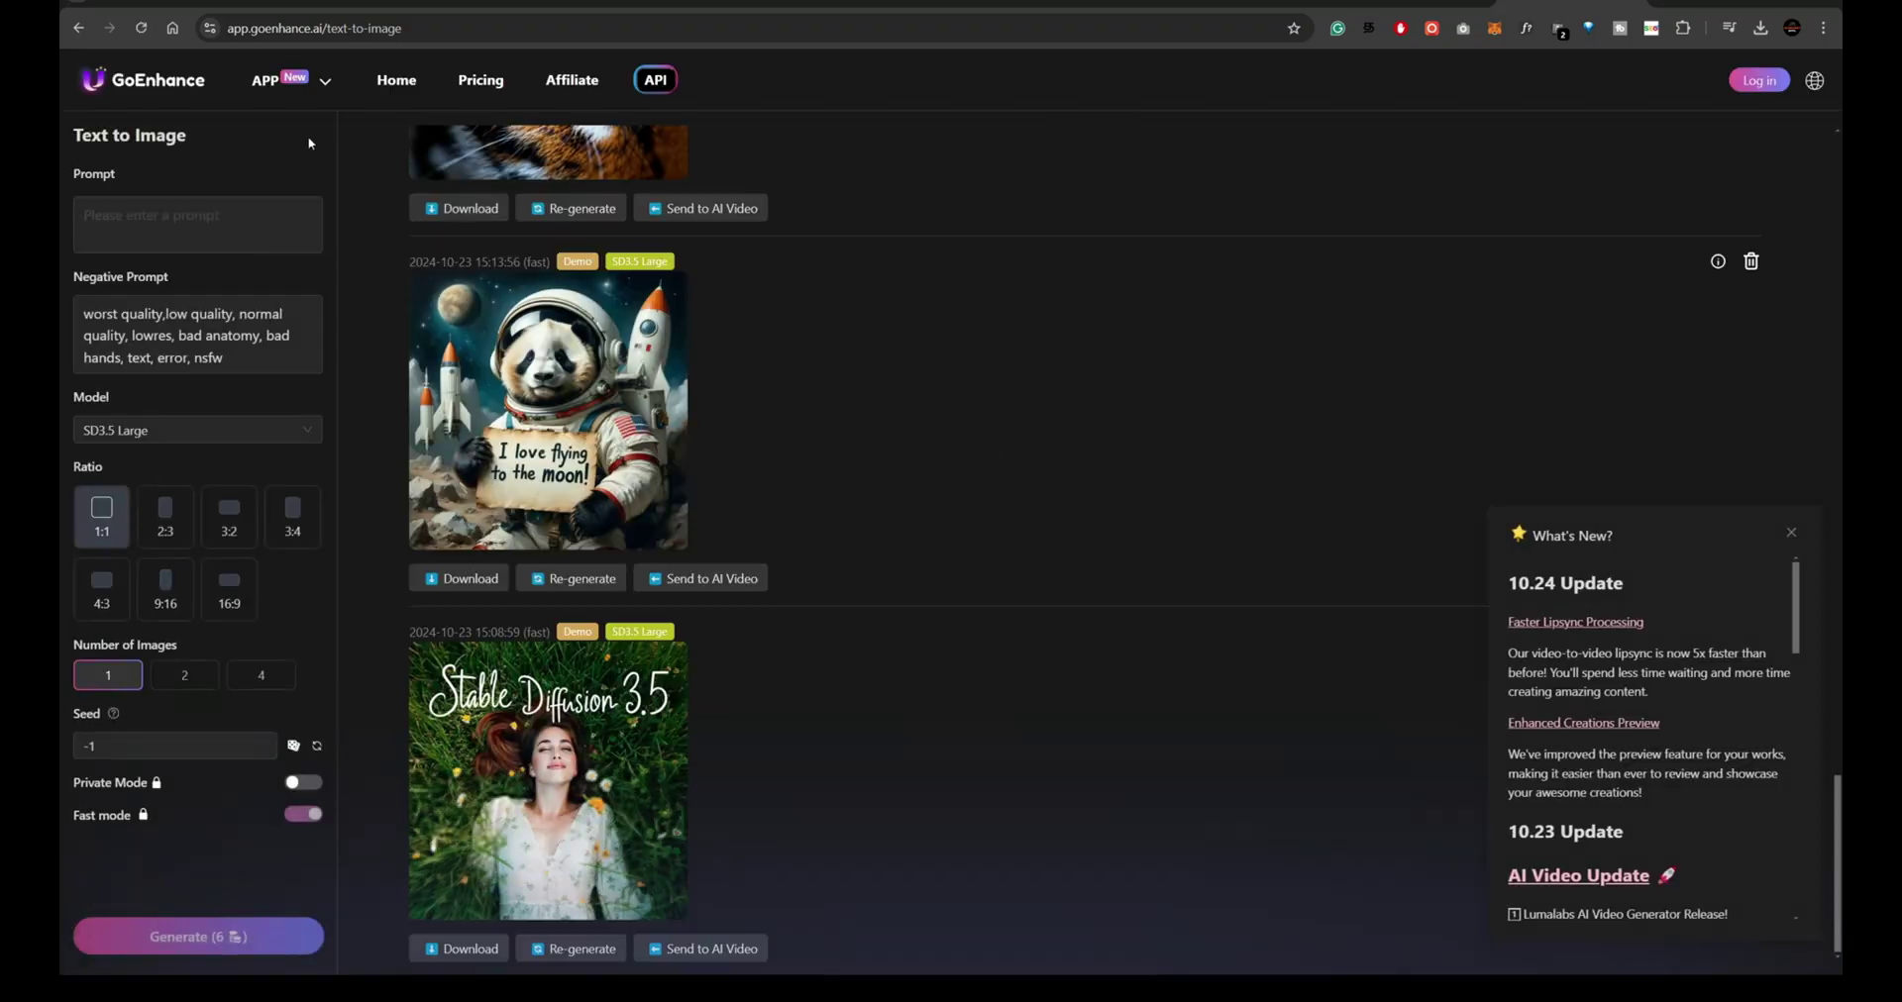
# - Select Flux.1 Schnell as the model, reselecting it after logging in
pyautogui.click(152, 436)
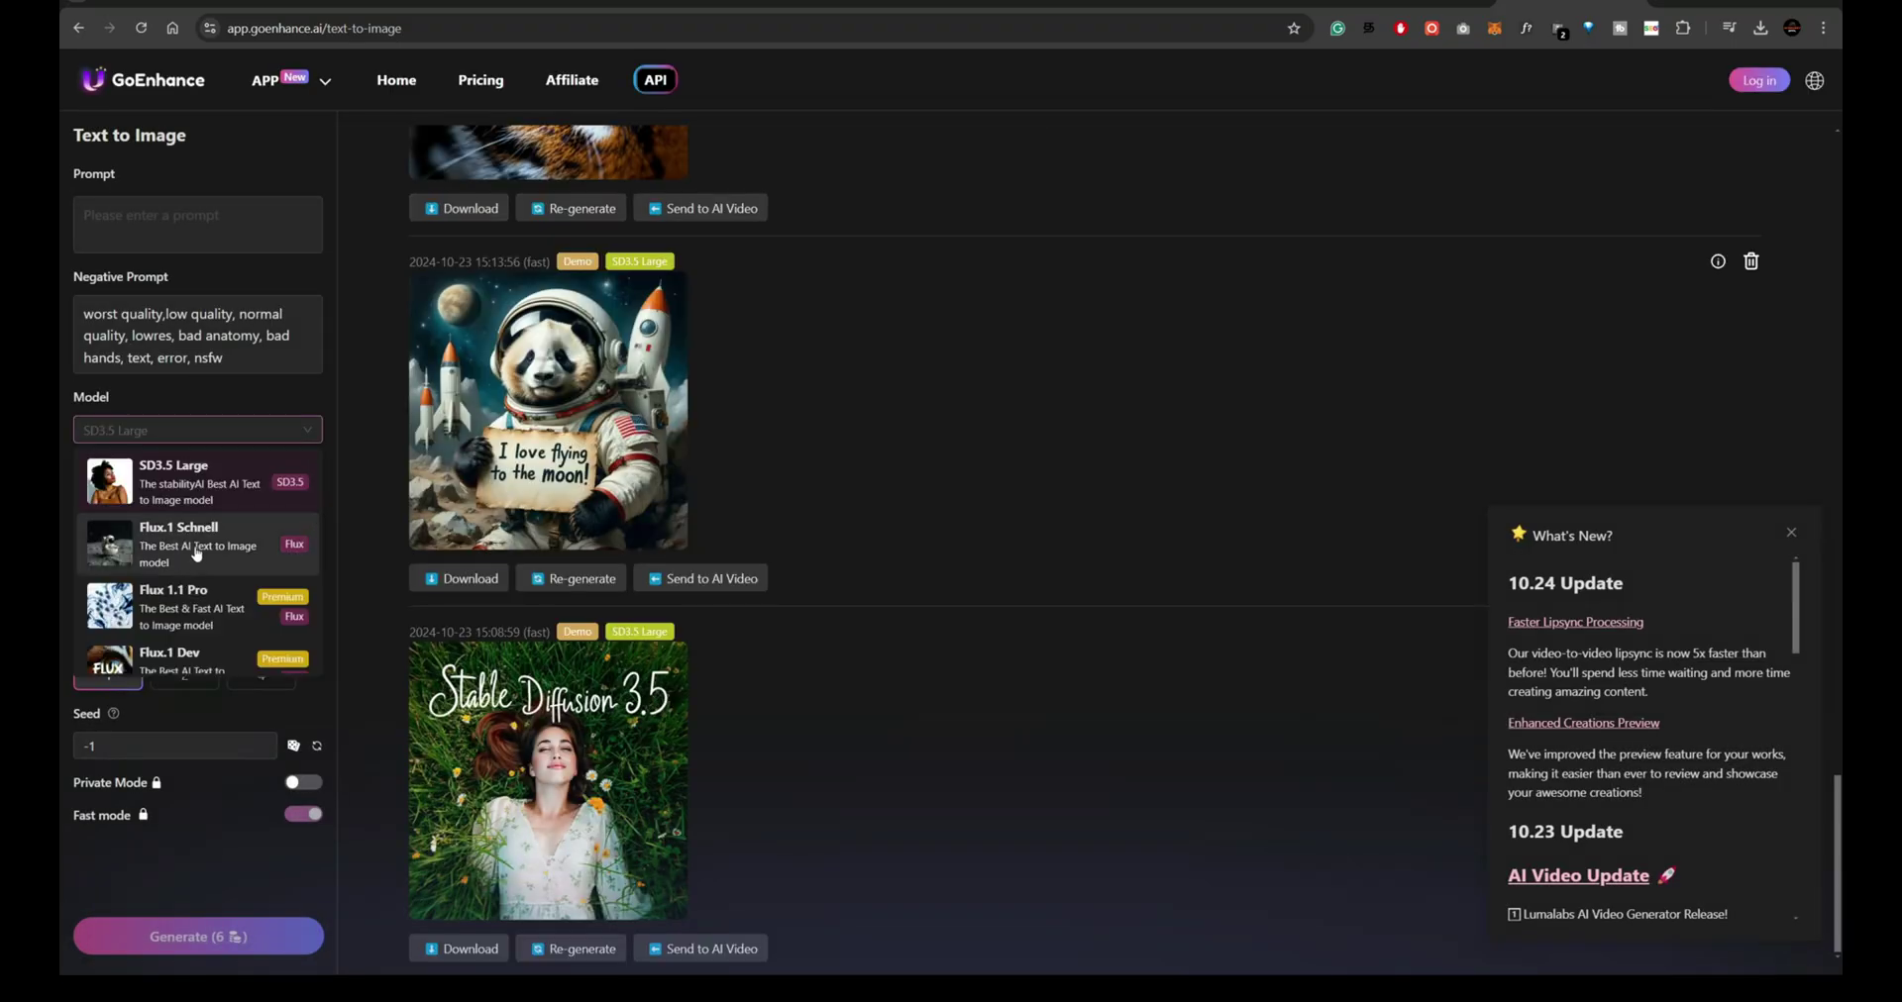
pyautogui.click(196, 553)
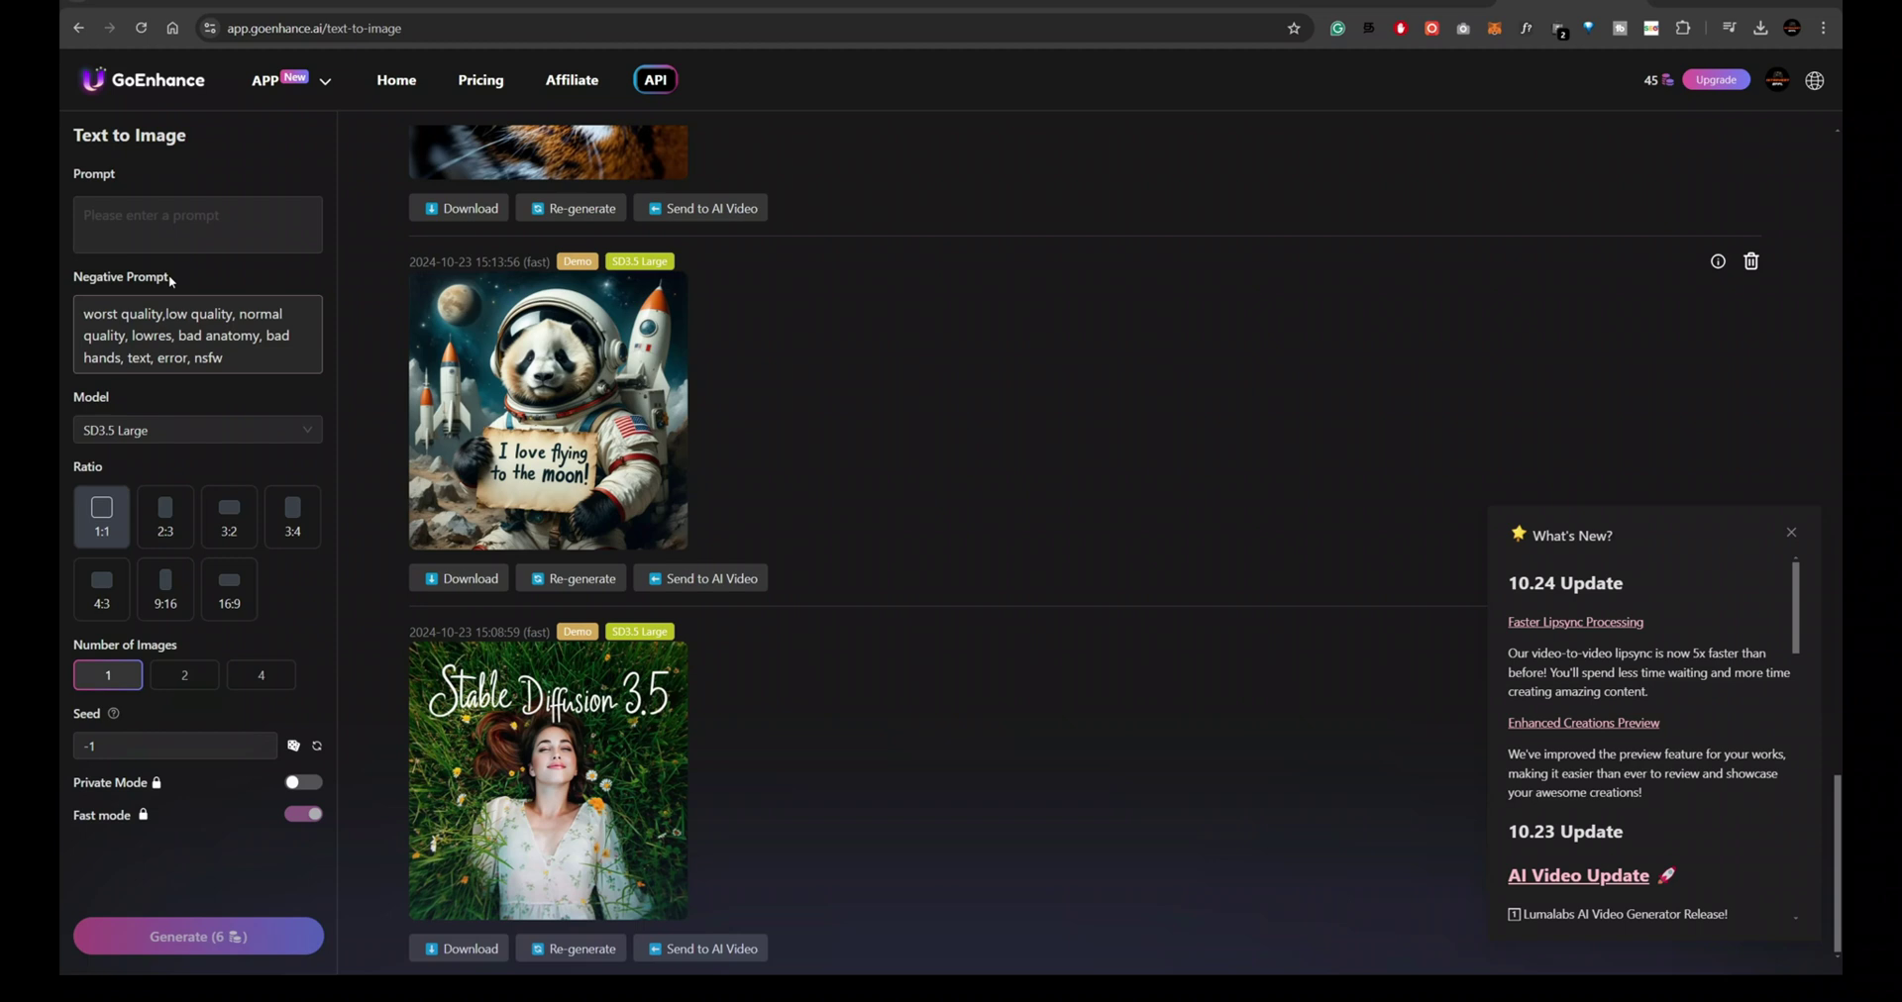
pyautogui.click(194, 560)
pyautogui.click(189, 659)
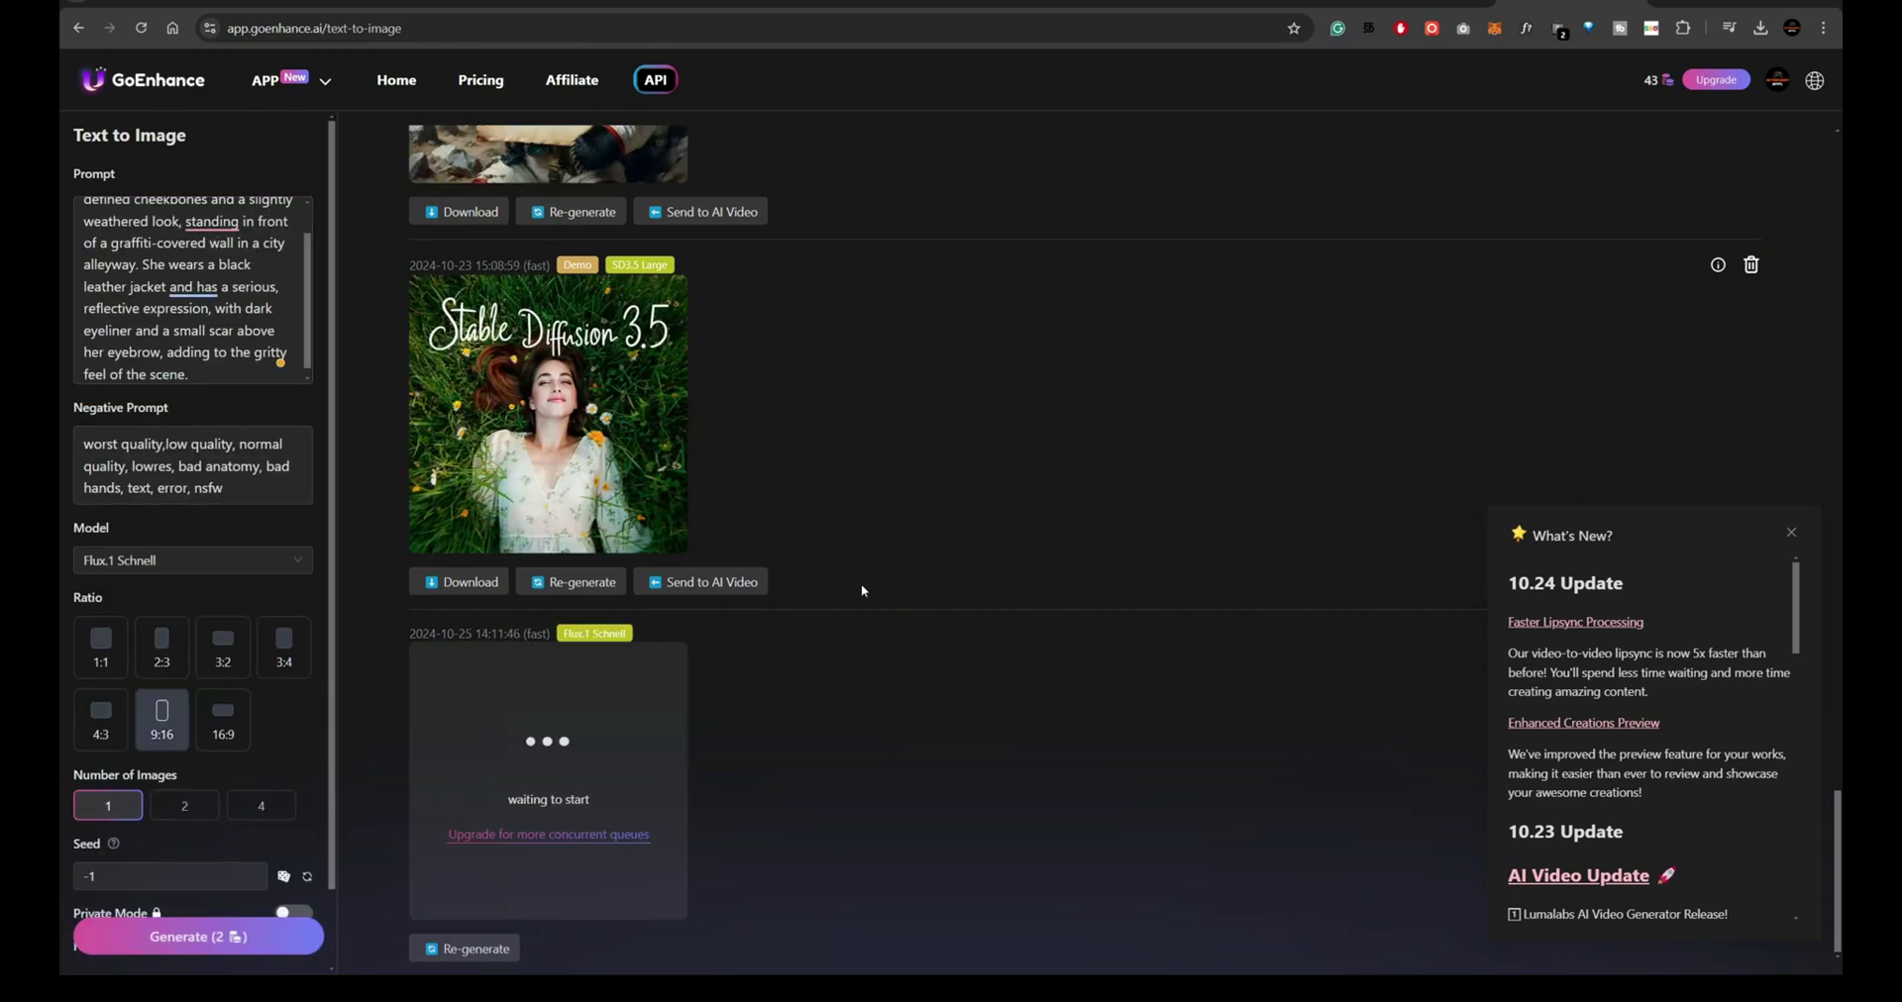
pyautogui.scroll(-1, 246, 734)
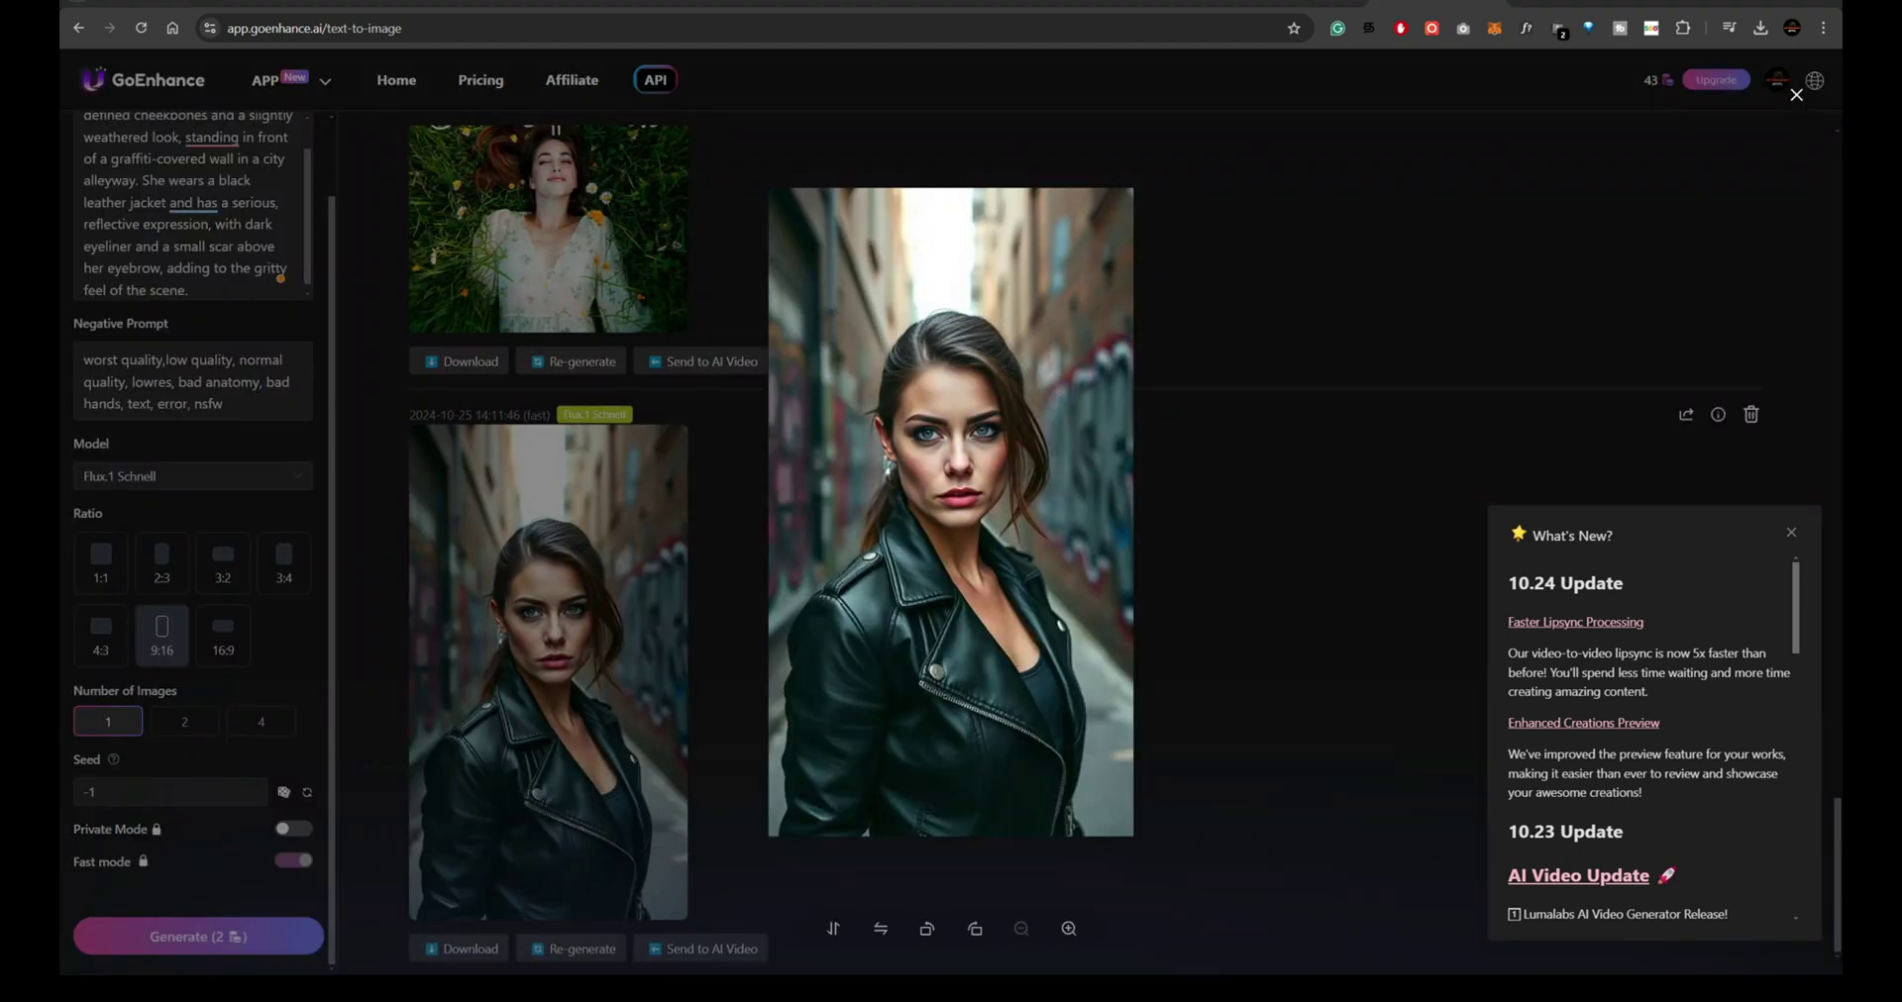
# - Save the enlarged leather-jacket graffiti-alley portrait and download the generated image
pyautogui.rightClick(1001, 607)
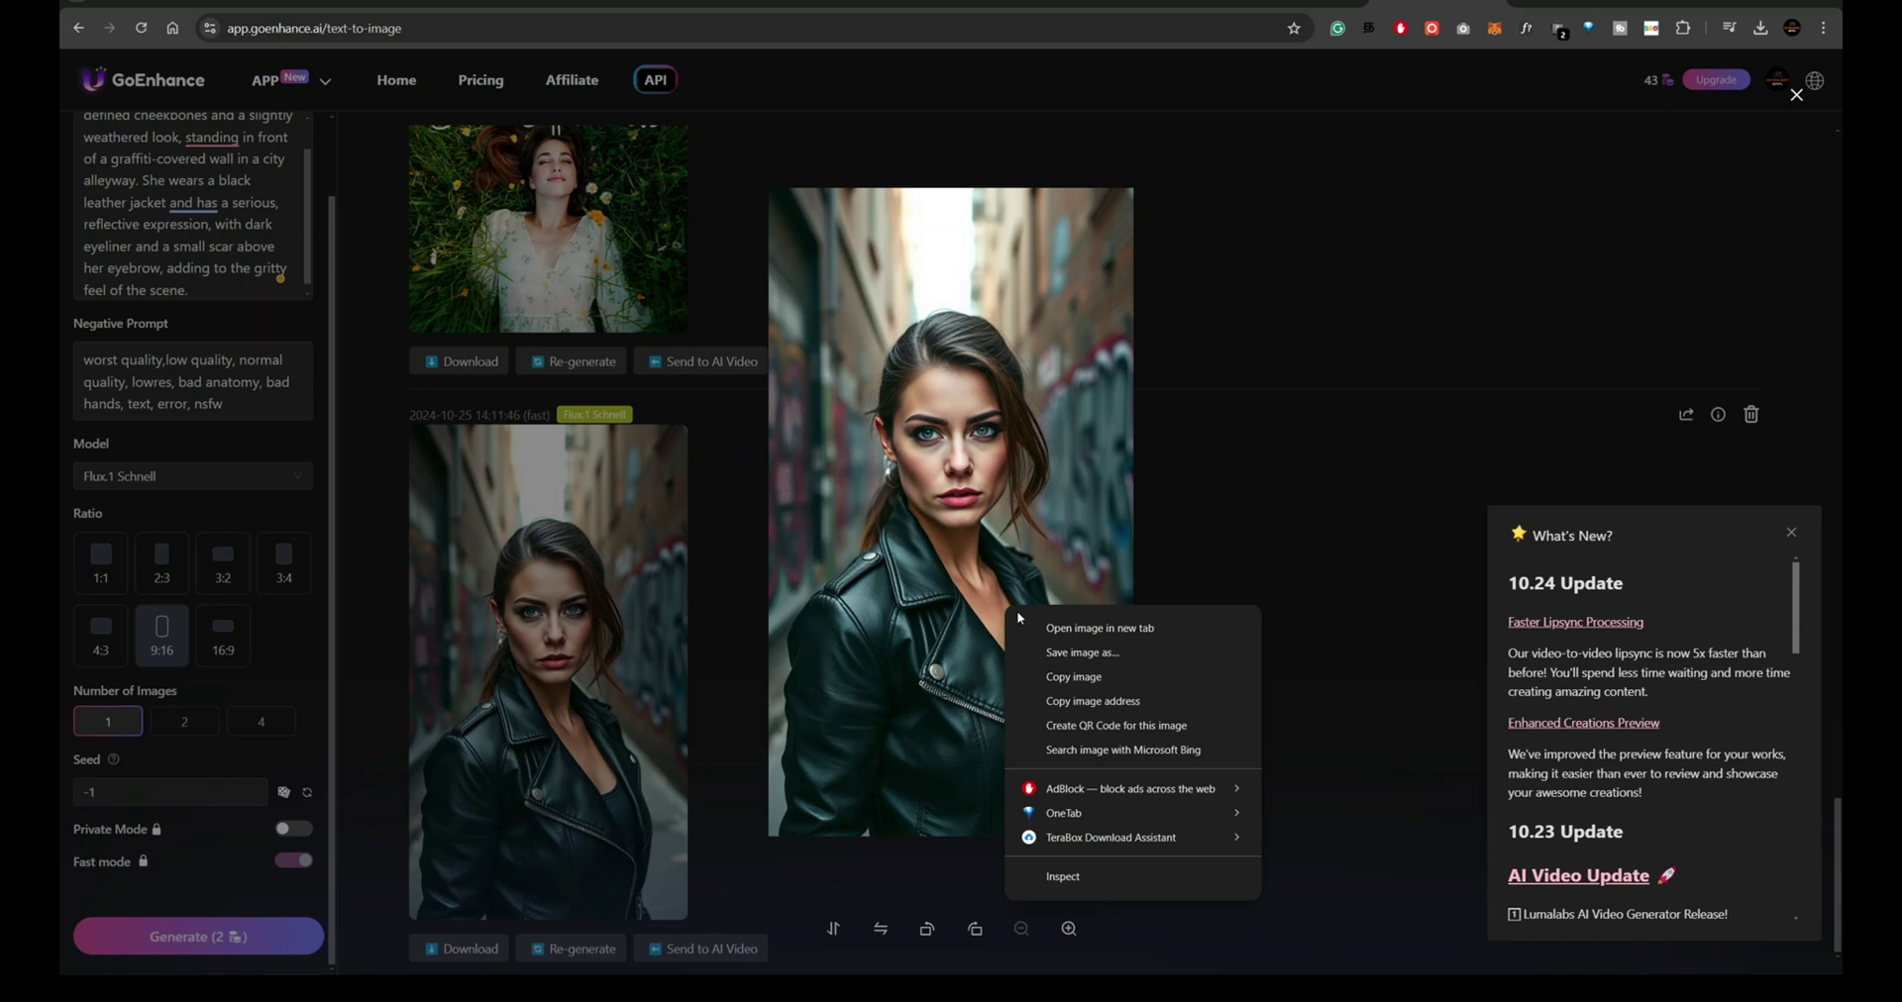
pyautogui.click(1064, 648)
pyautogui.click(1293, 583)
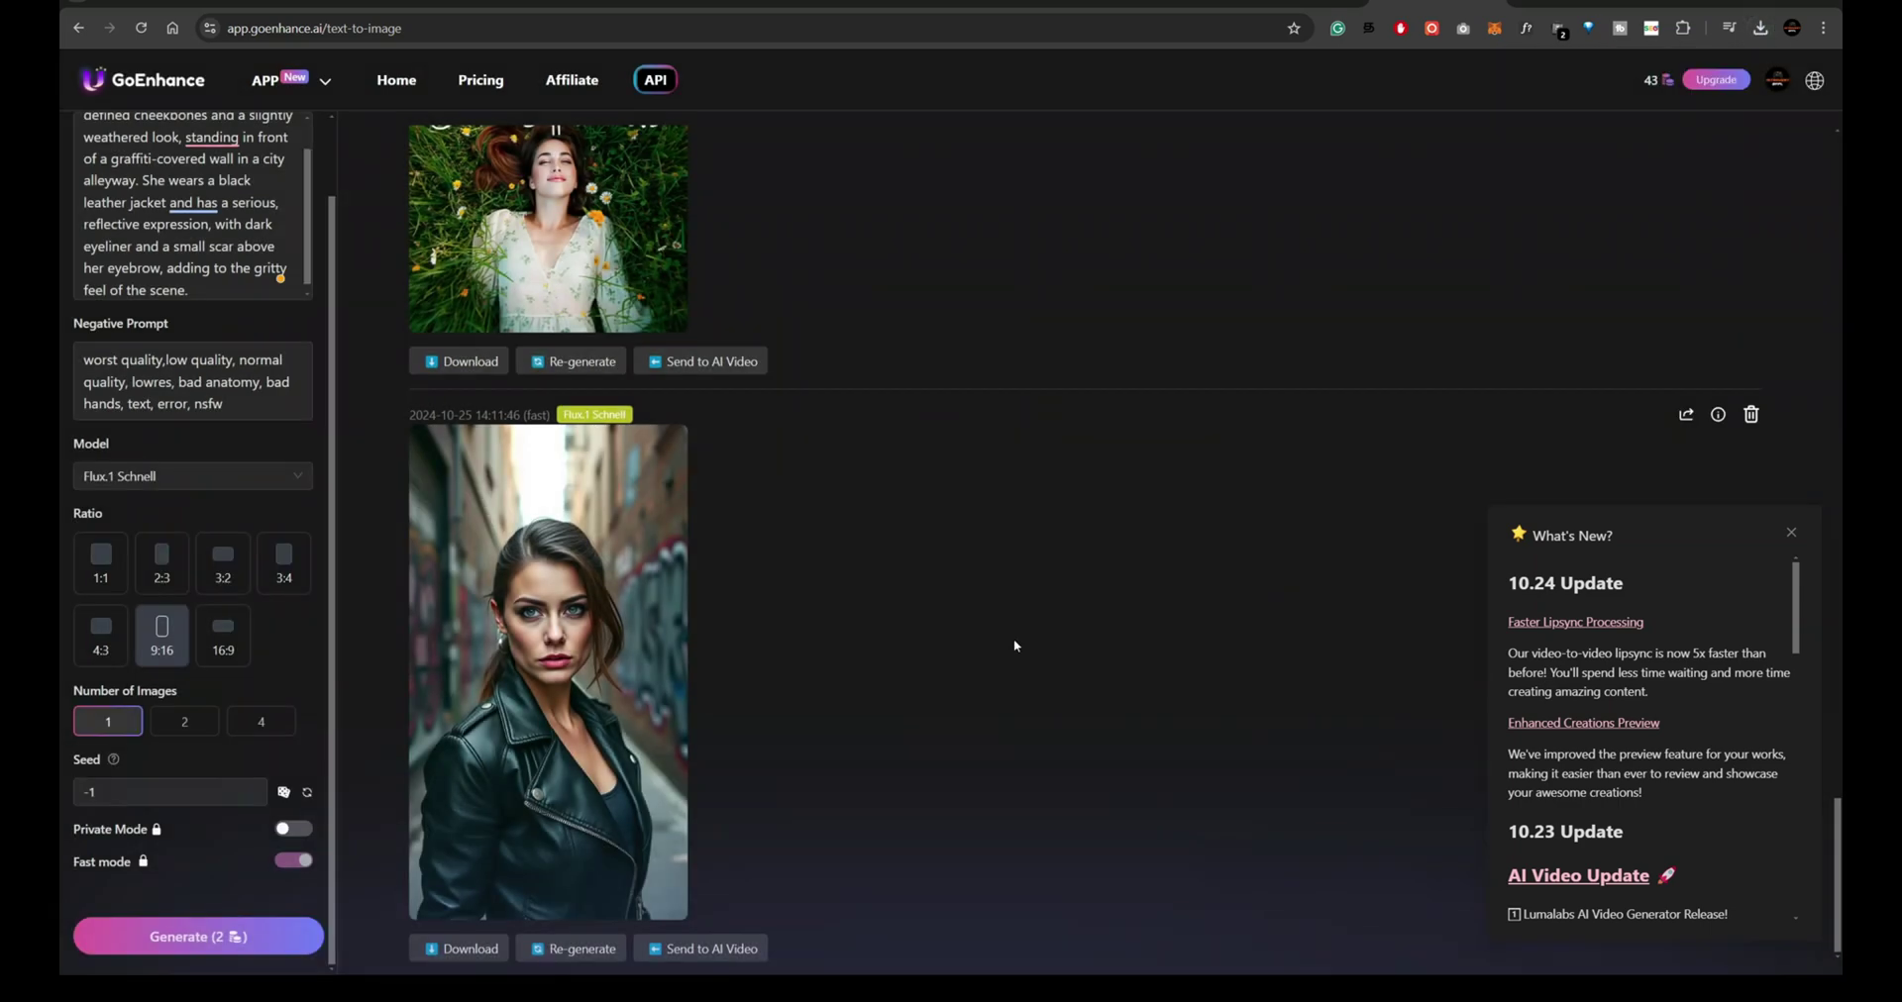
pyautogui.click(456, 949)
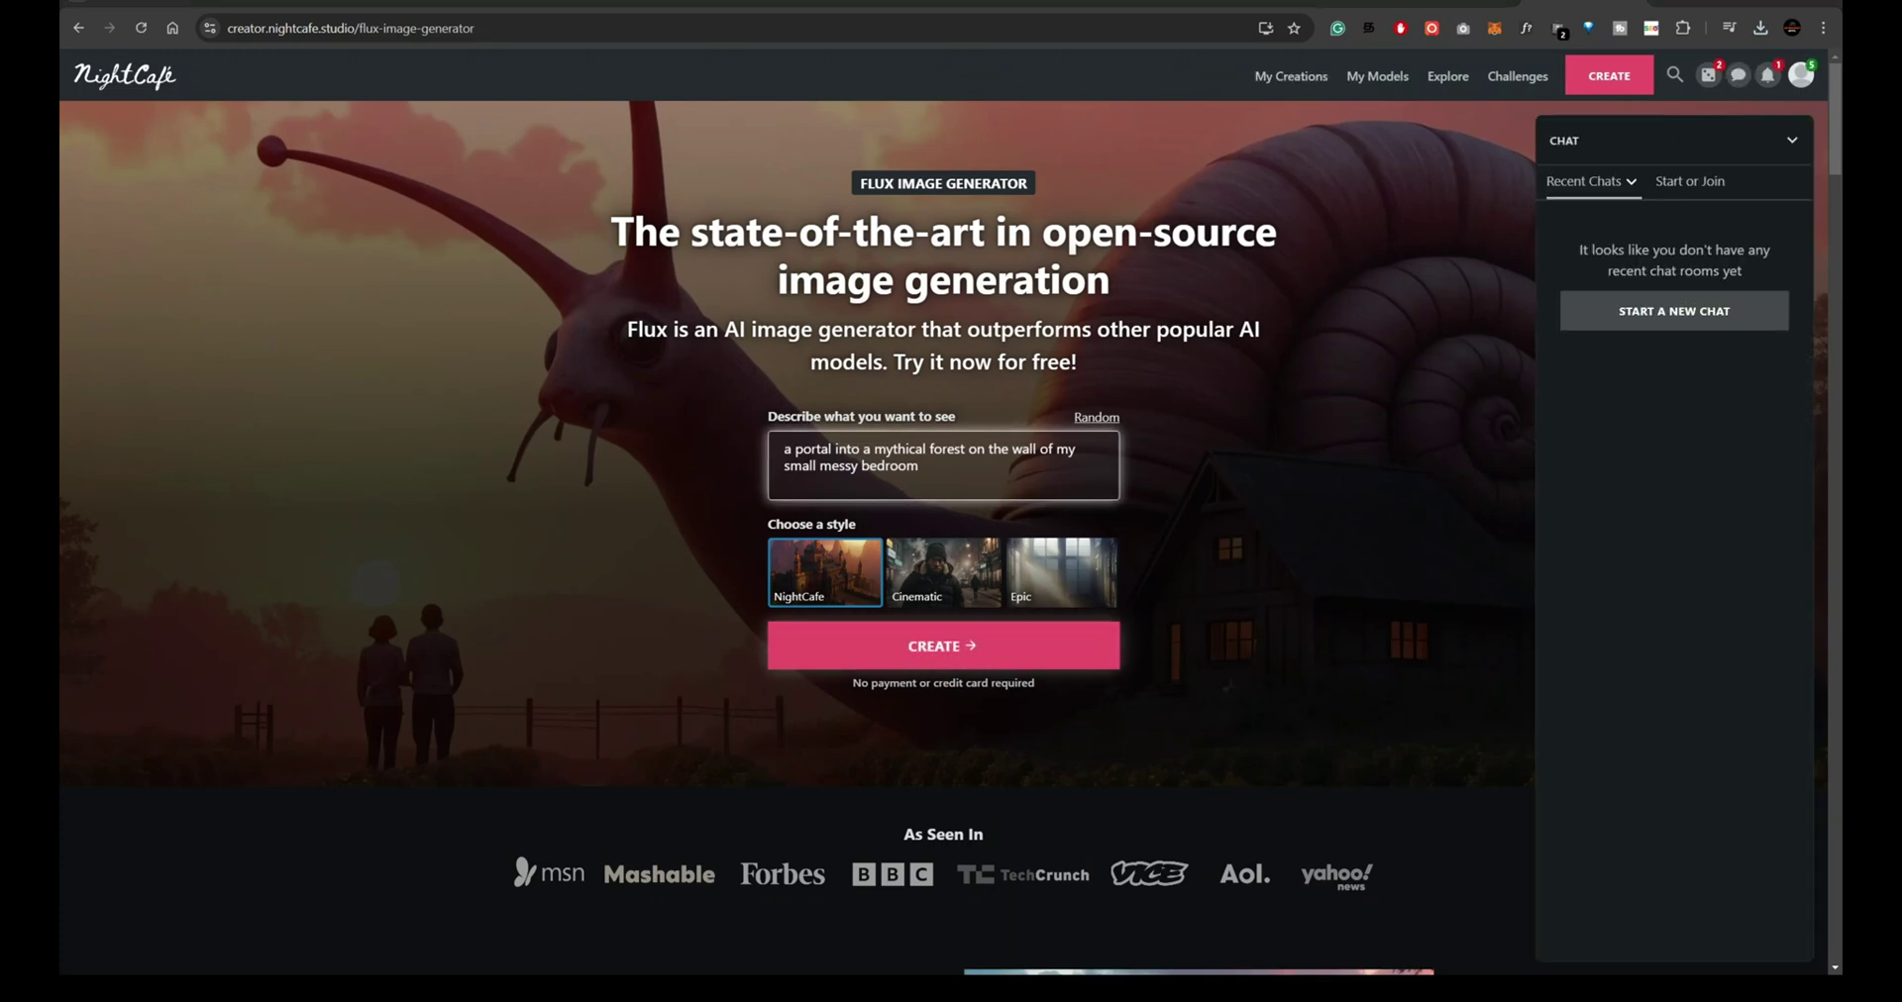
# - Replace the prompt with a freckled, flower-braided meadow portrait and create it in Cinematic style
pyautogui.hotkey('ctrl', 'a')
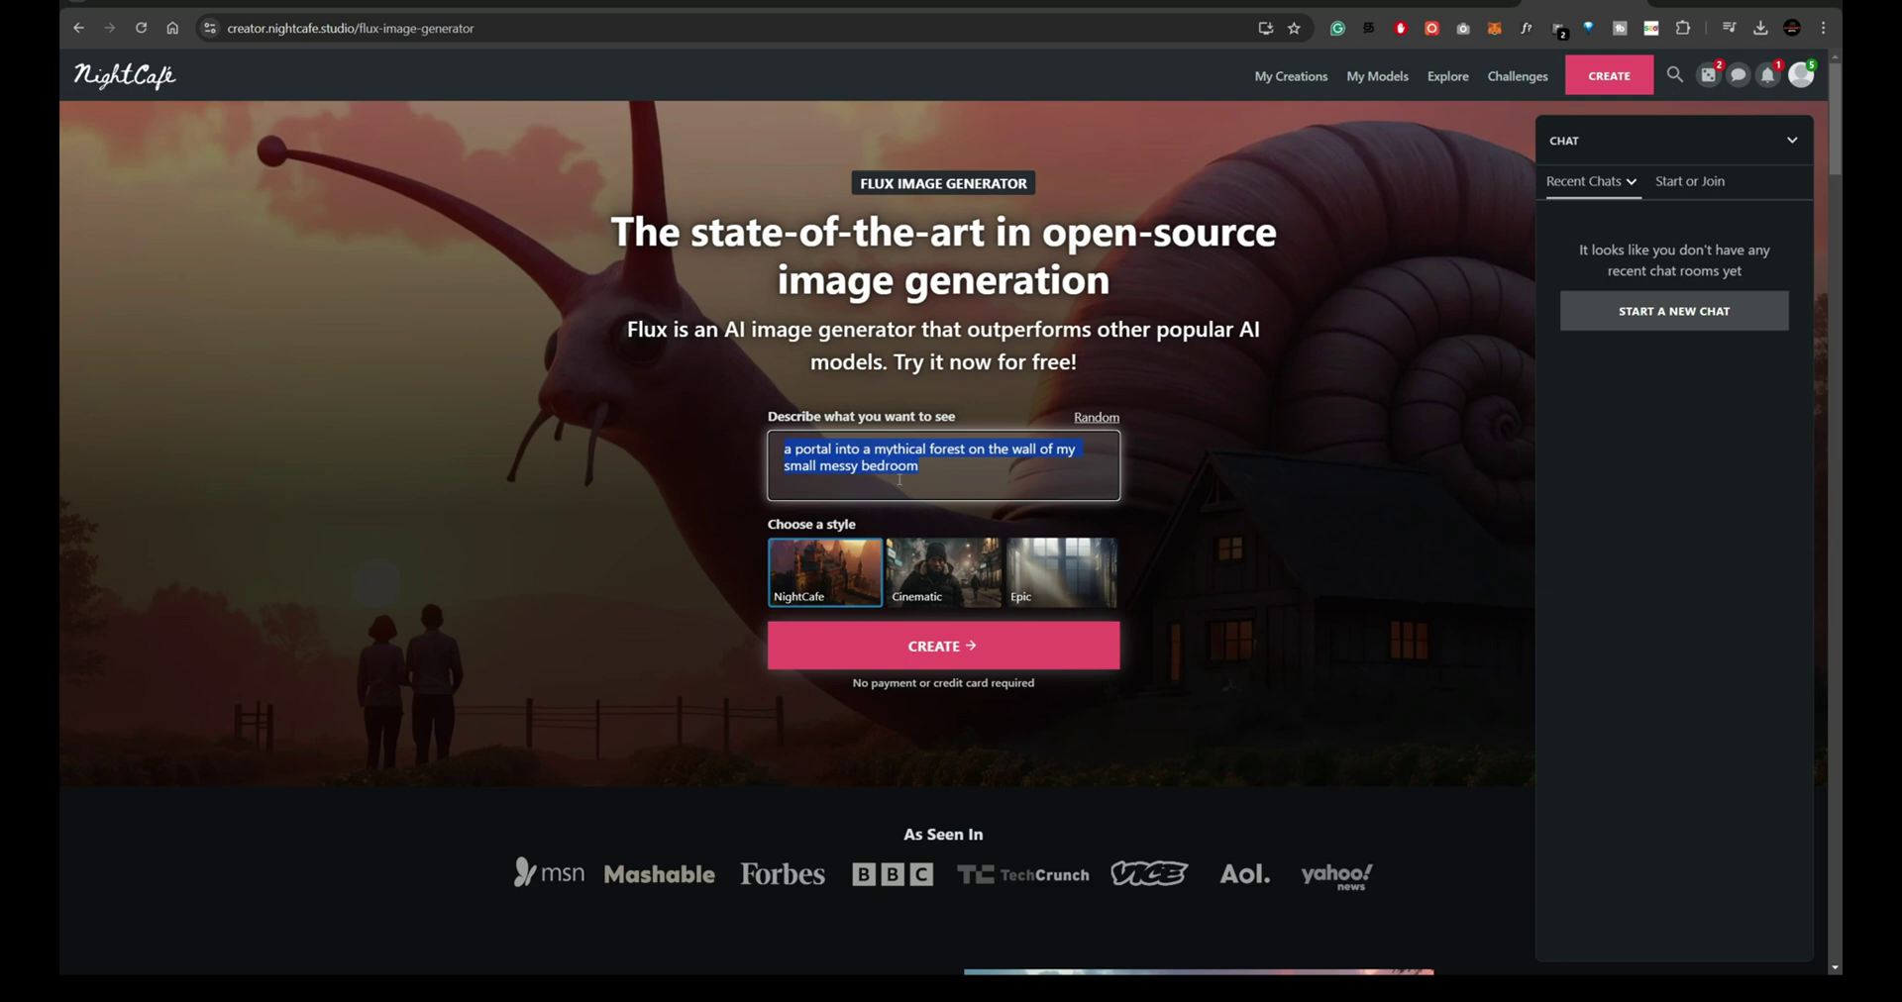
pyautogui.write('A young woman with a soft, serene expression and a face sprinkled with freckles. Her hair is loosely braided, with wildflowers tucked behind her ears, and she’s bathed in warm sunlight that accentuates her natural, fresh beauty. The meadow and distant hills are blurred, bringing focus to her delicate facial features.')
pyautogui.click(944, 639)
pyautogui.click(1017, 724)
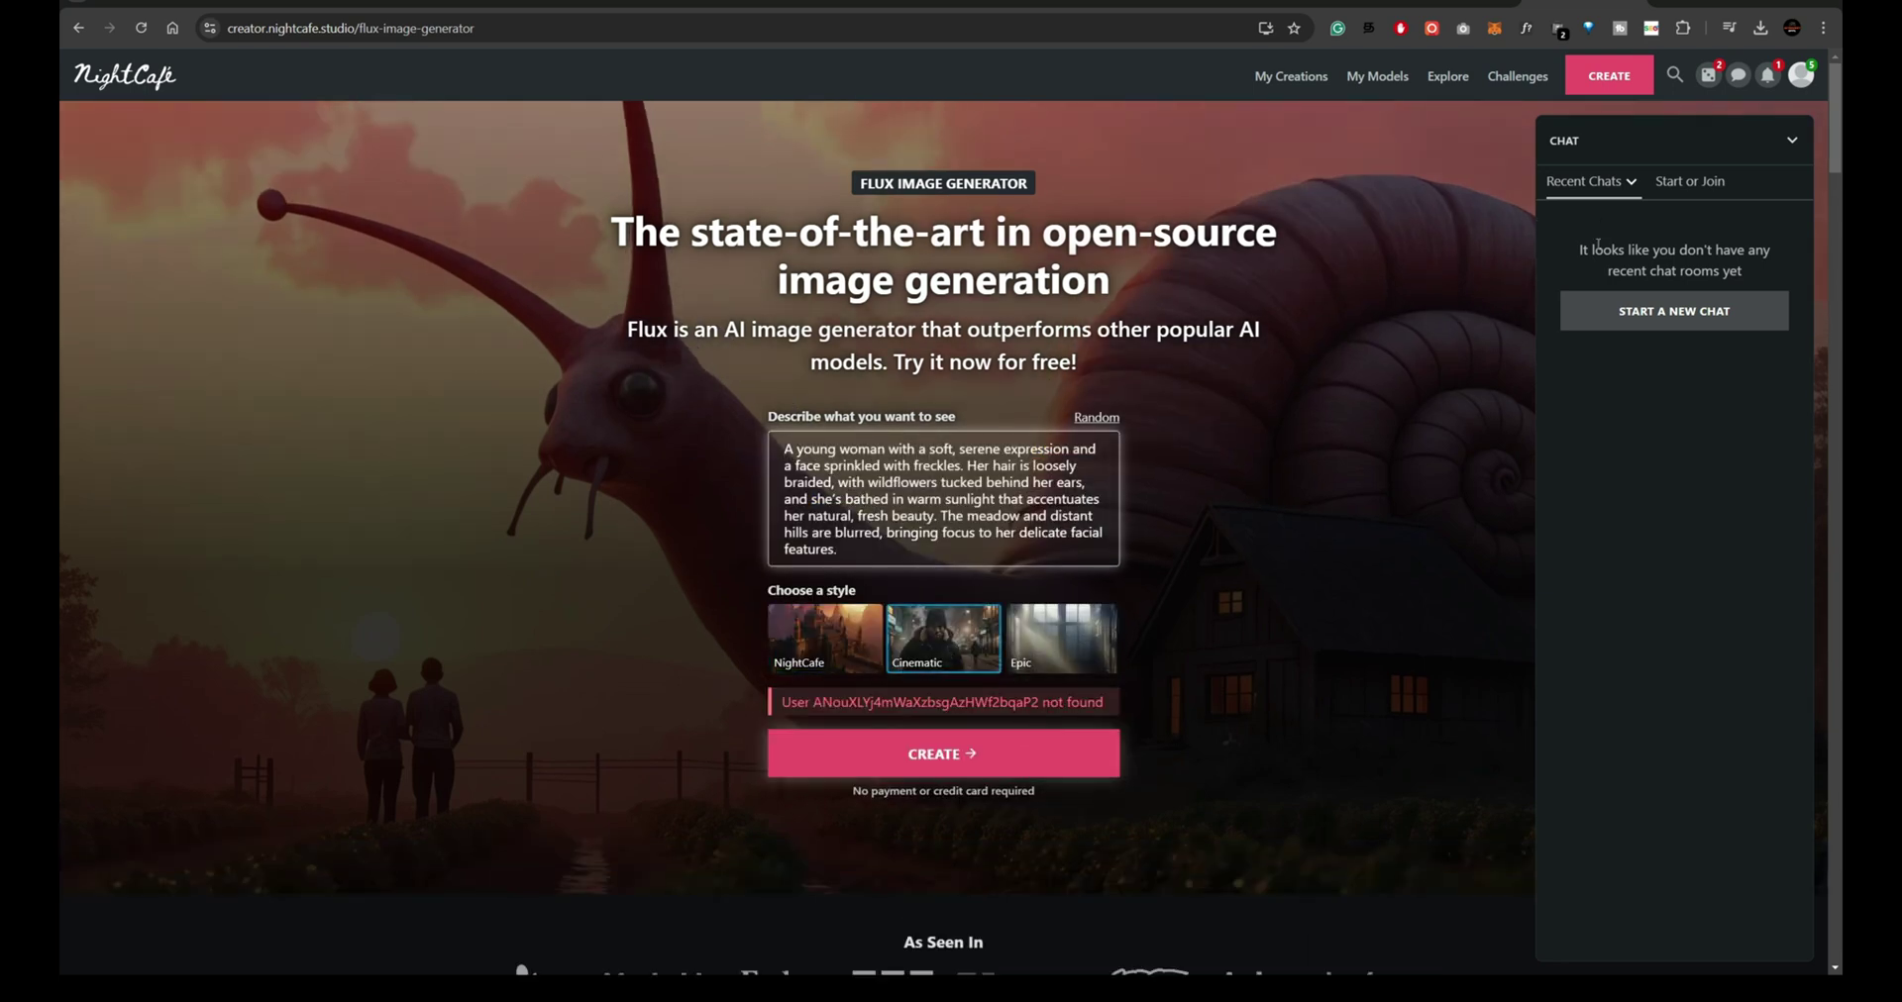
pyautogui.click(1377, 76)
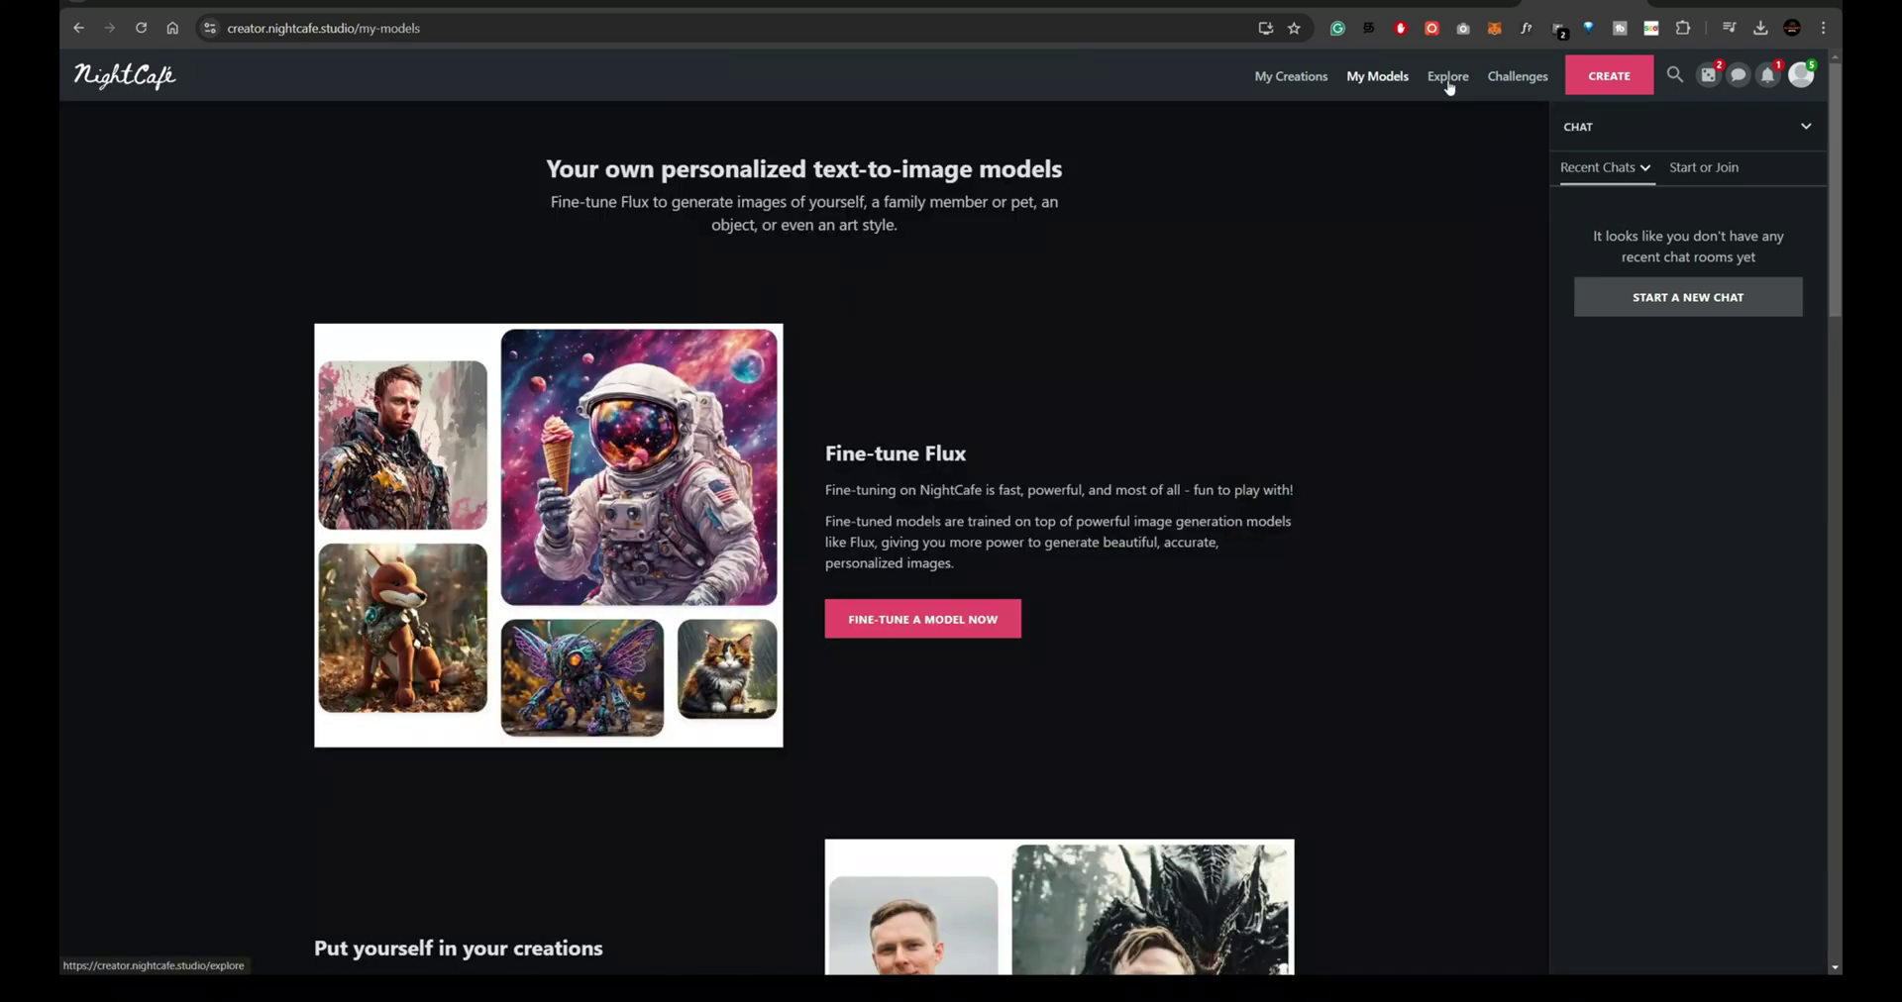
pyautogui.moveTo(1334, 247); pyautogui.dragTo(1303, 272)
pyautogui.scroll(-7, 1303, 273)
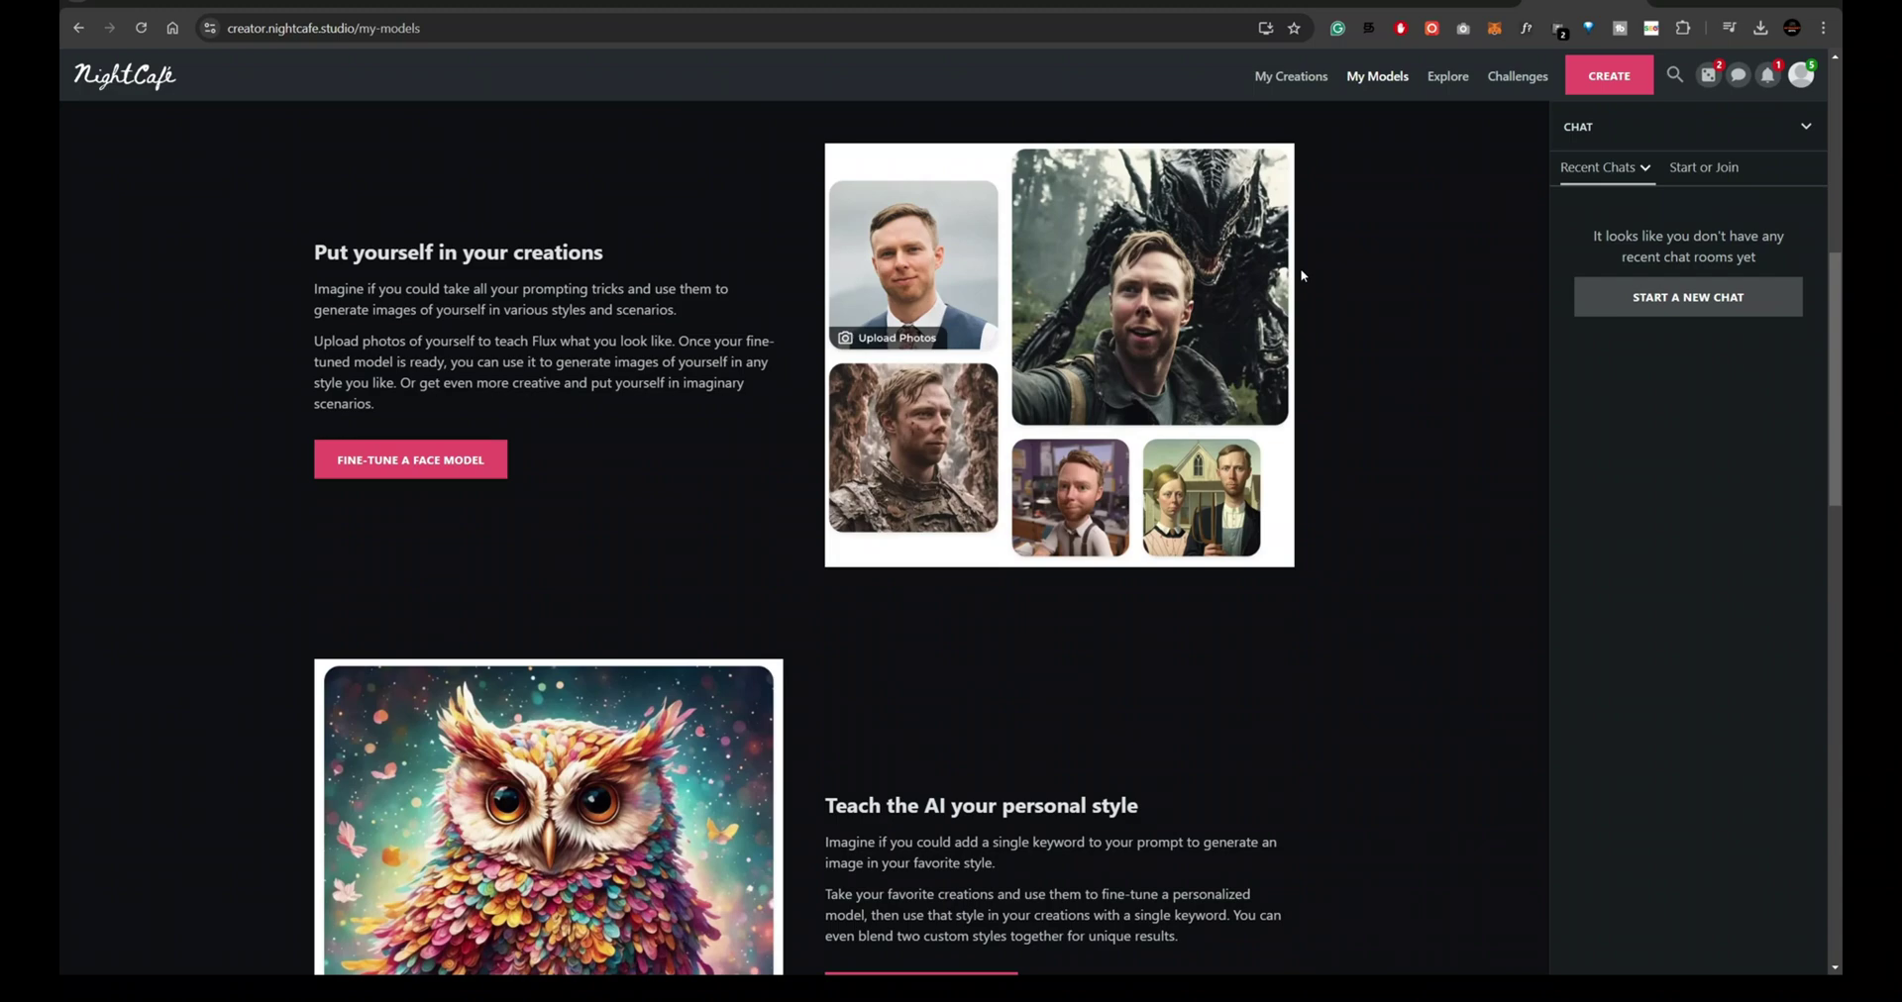
pyautogui.scroll(-3, 1303, 275)
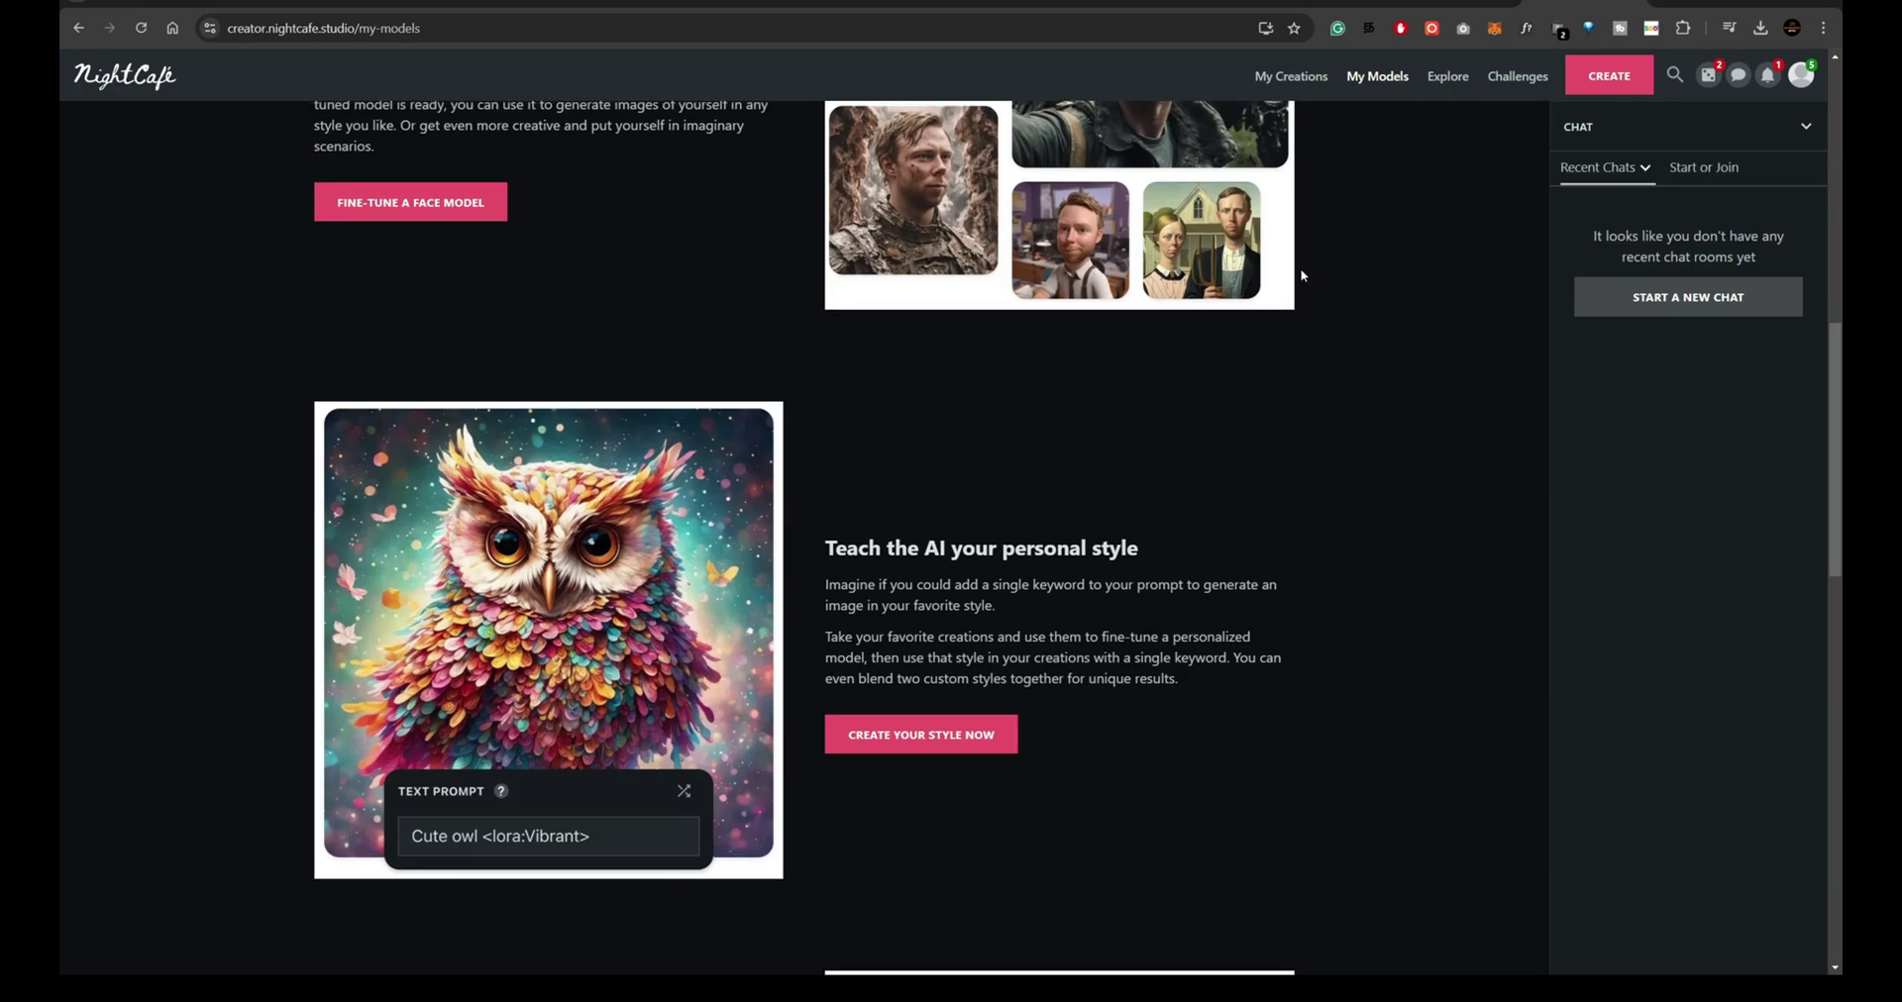
pyautogui.scroll(7, 1303, 275)
pyautogui.scroll(2, 1301, 276)
pyautogui.scroll(-15, 1299, 287)
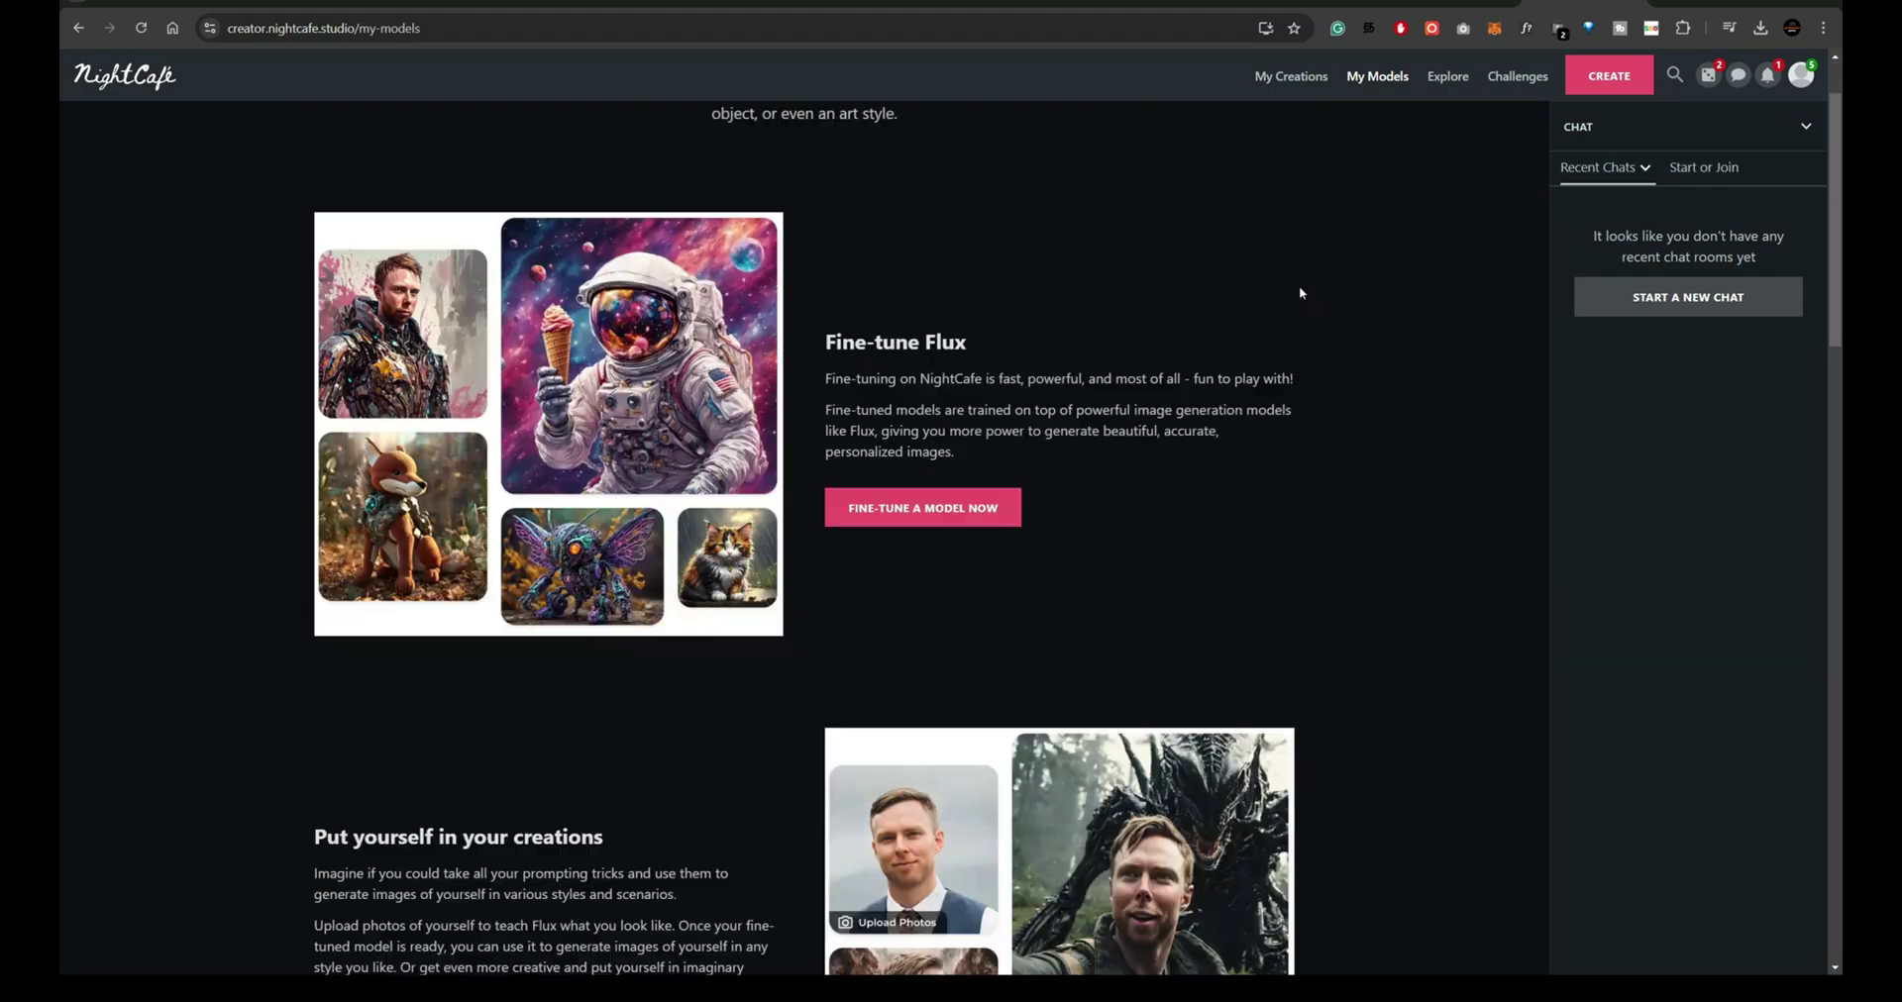
pyautogui.scroll(-1, 1300, 311)
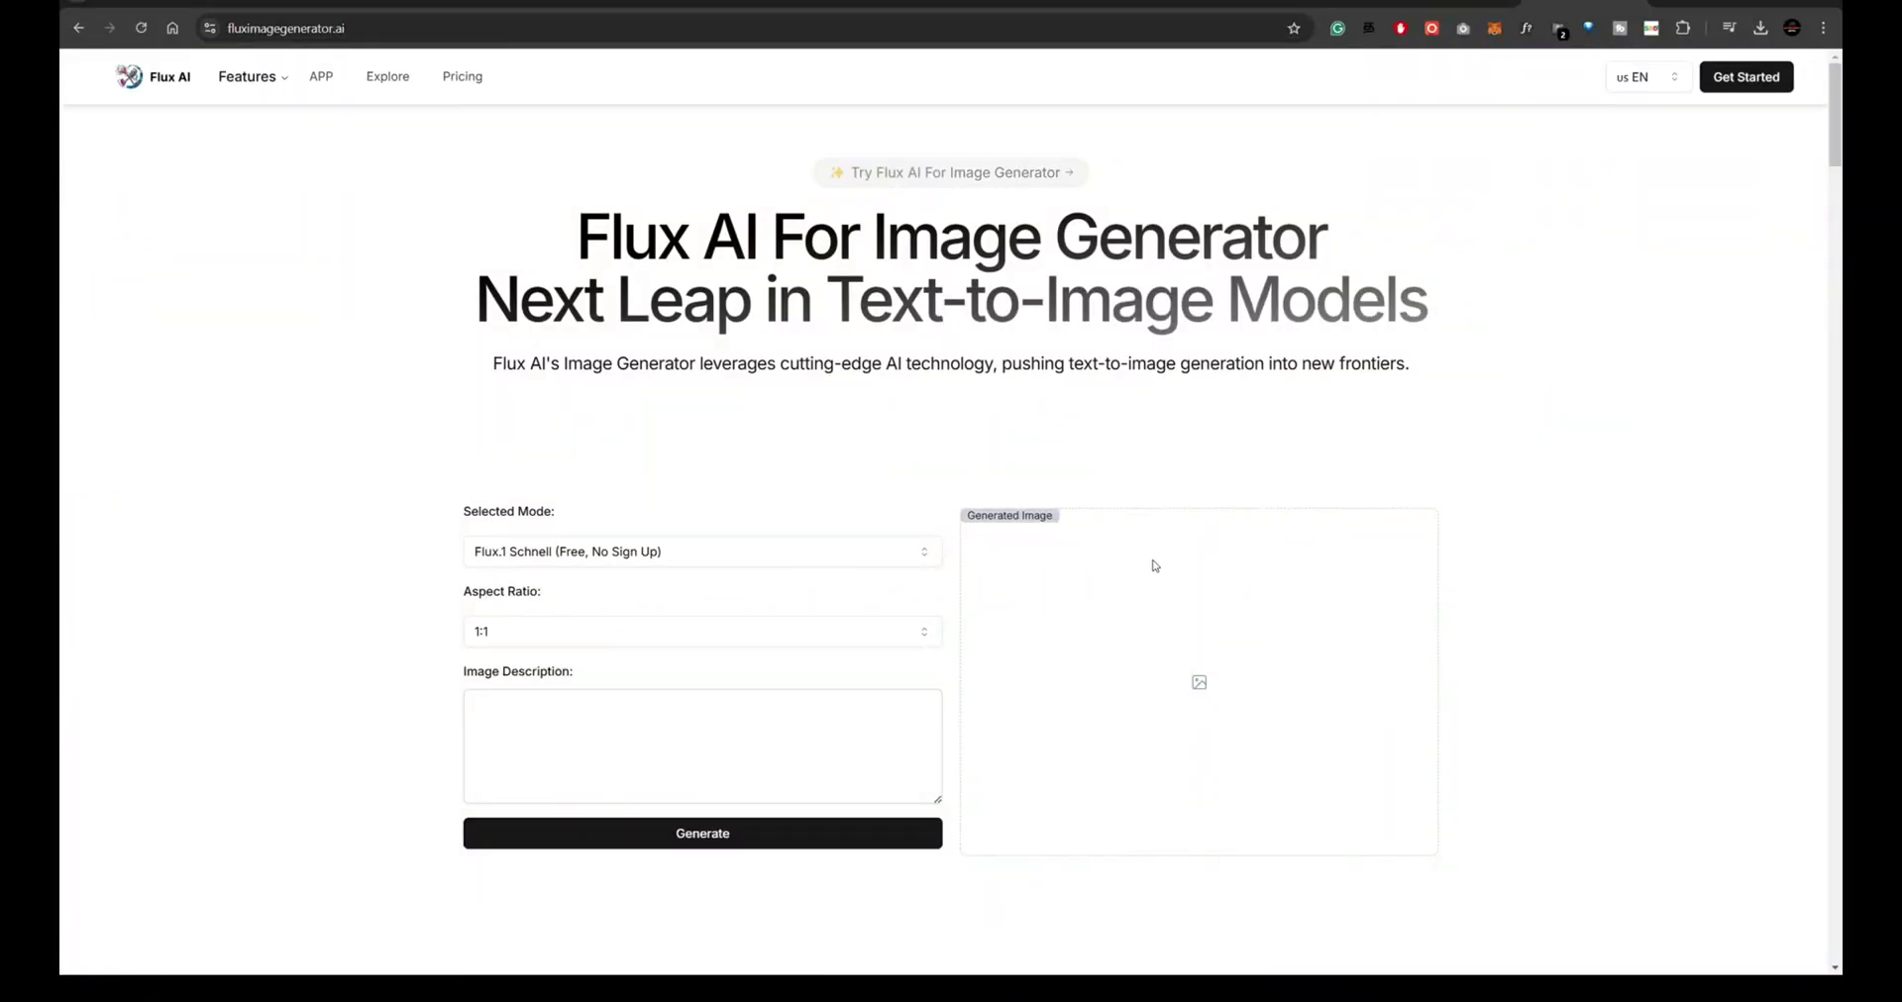
# - Switch the generator to the Flux.1 Dev model with a 9:16 aspect ratio
pyautogui.click(635, 552)
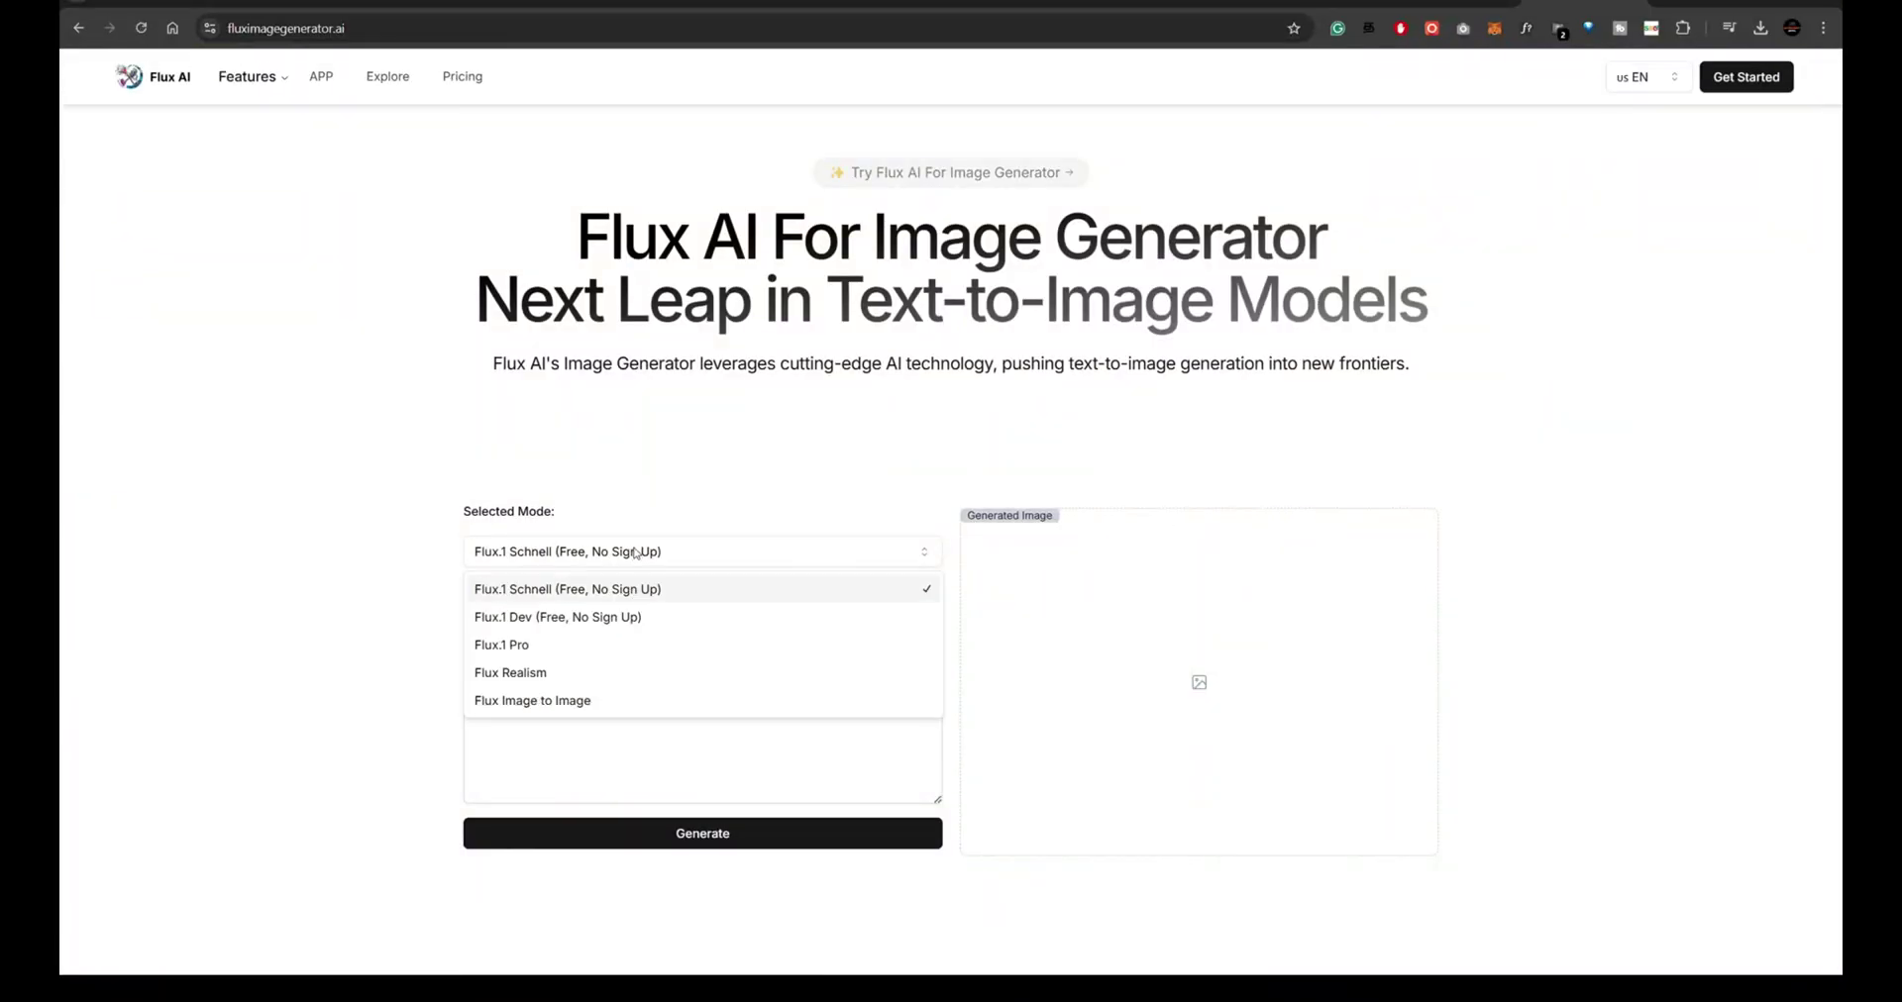
pyautogui.click(495, 617)
pyautogui.click(607, 634)
pyautogui.click(545, 744)
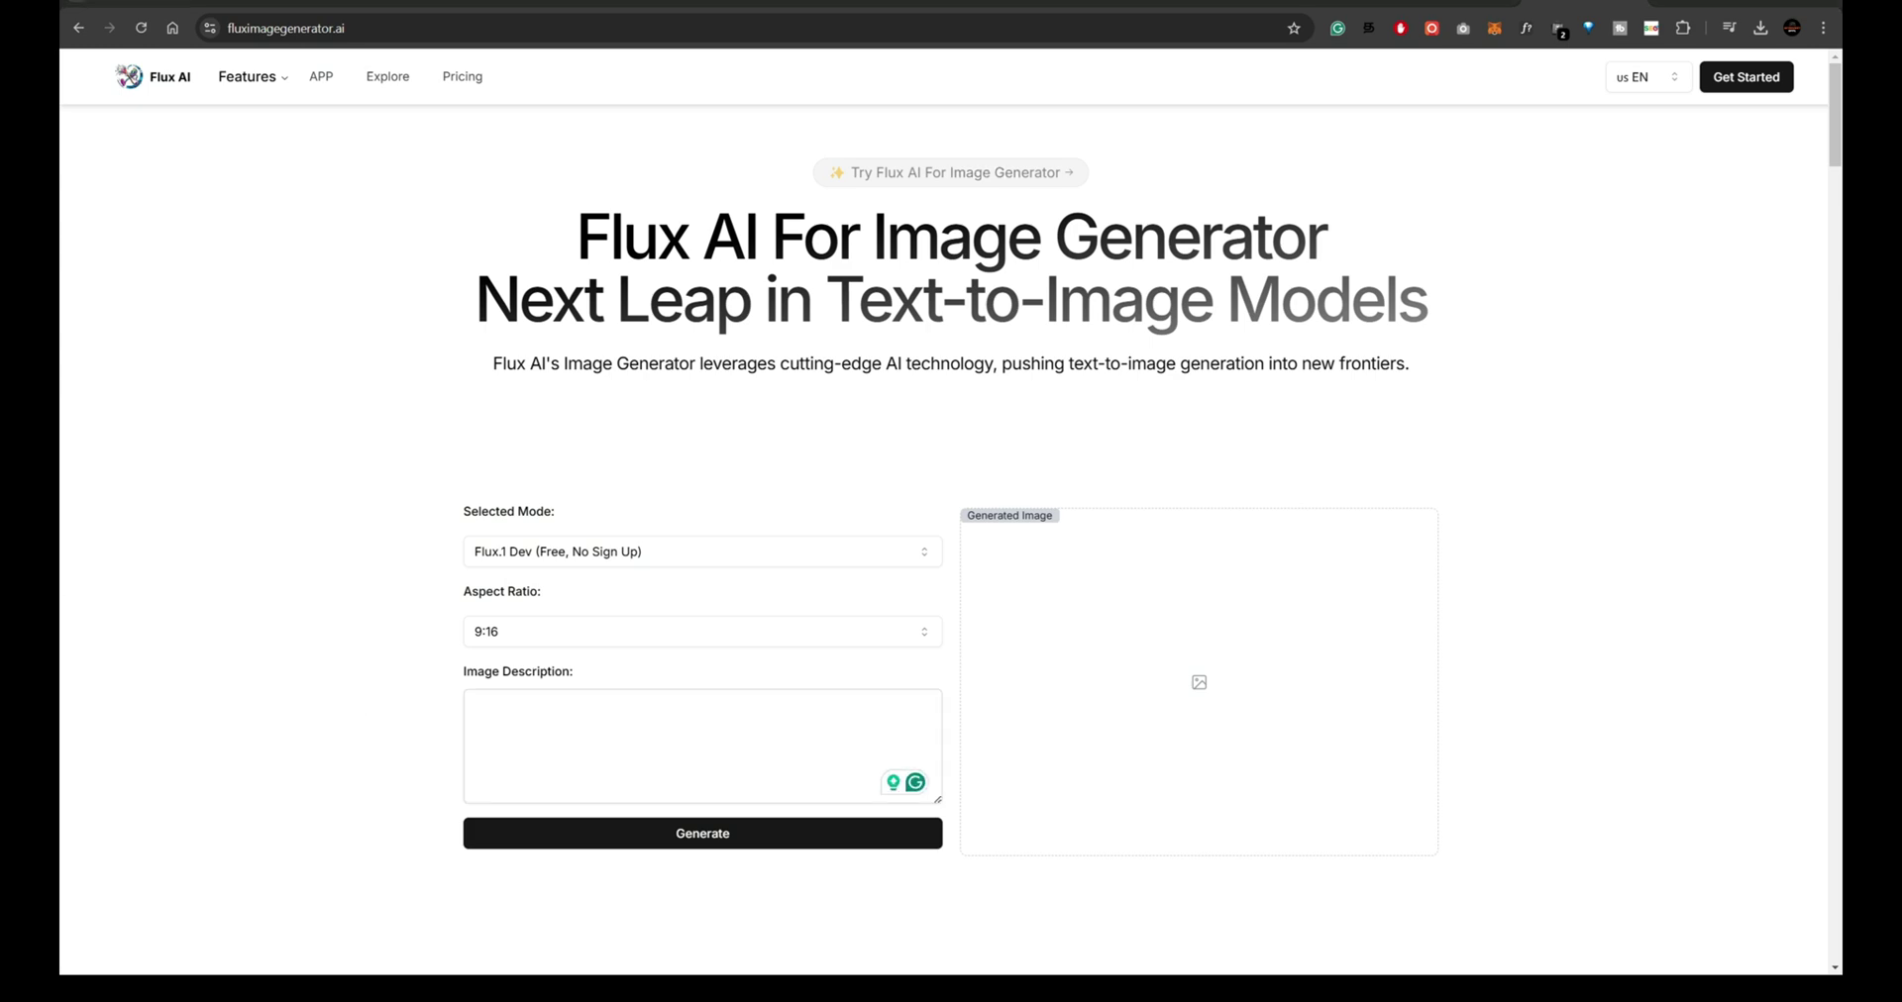
# - Scroll down past the testimonial cards toward the Flux AI FAQs section
pyautogui.scroll(-9, 1410, 565)
pyautogui.scroll(-20, 1407, 575)
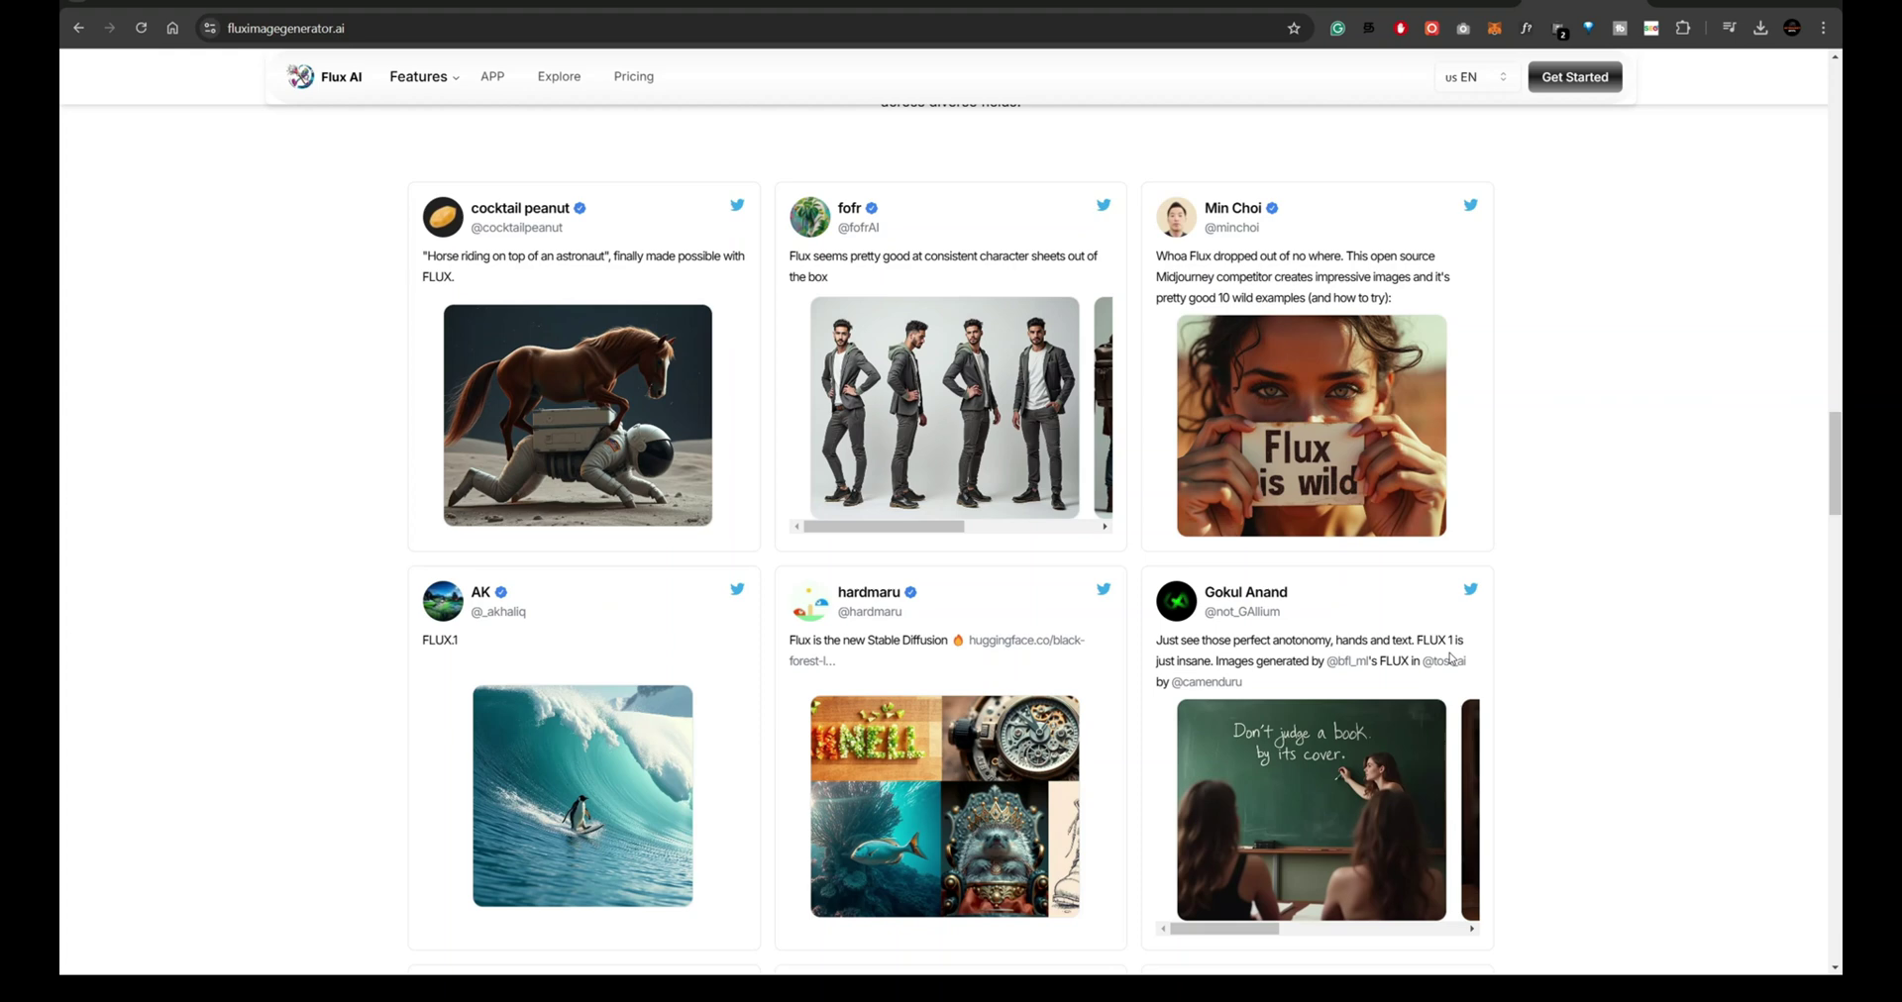
pyautogui.scroll(-10, 1450, 658)
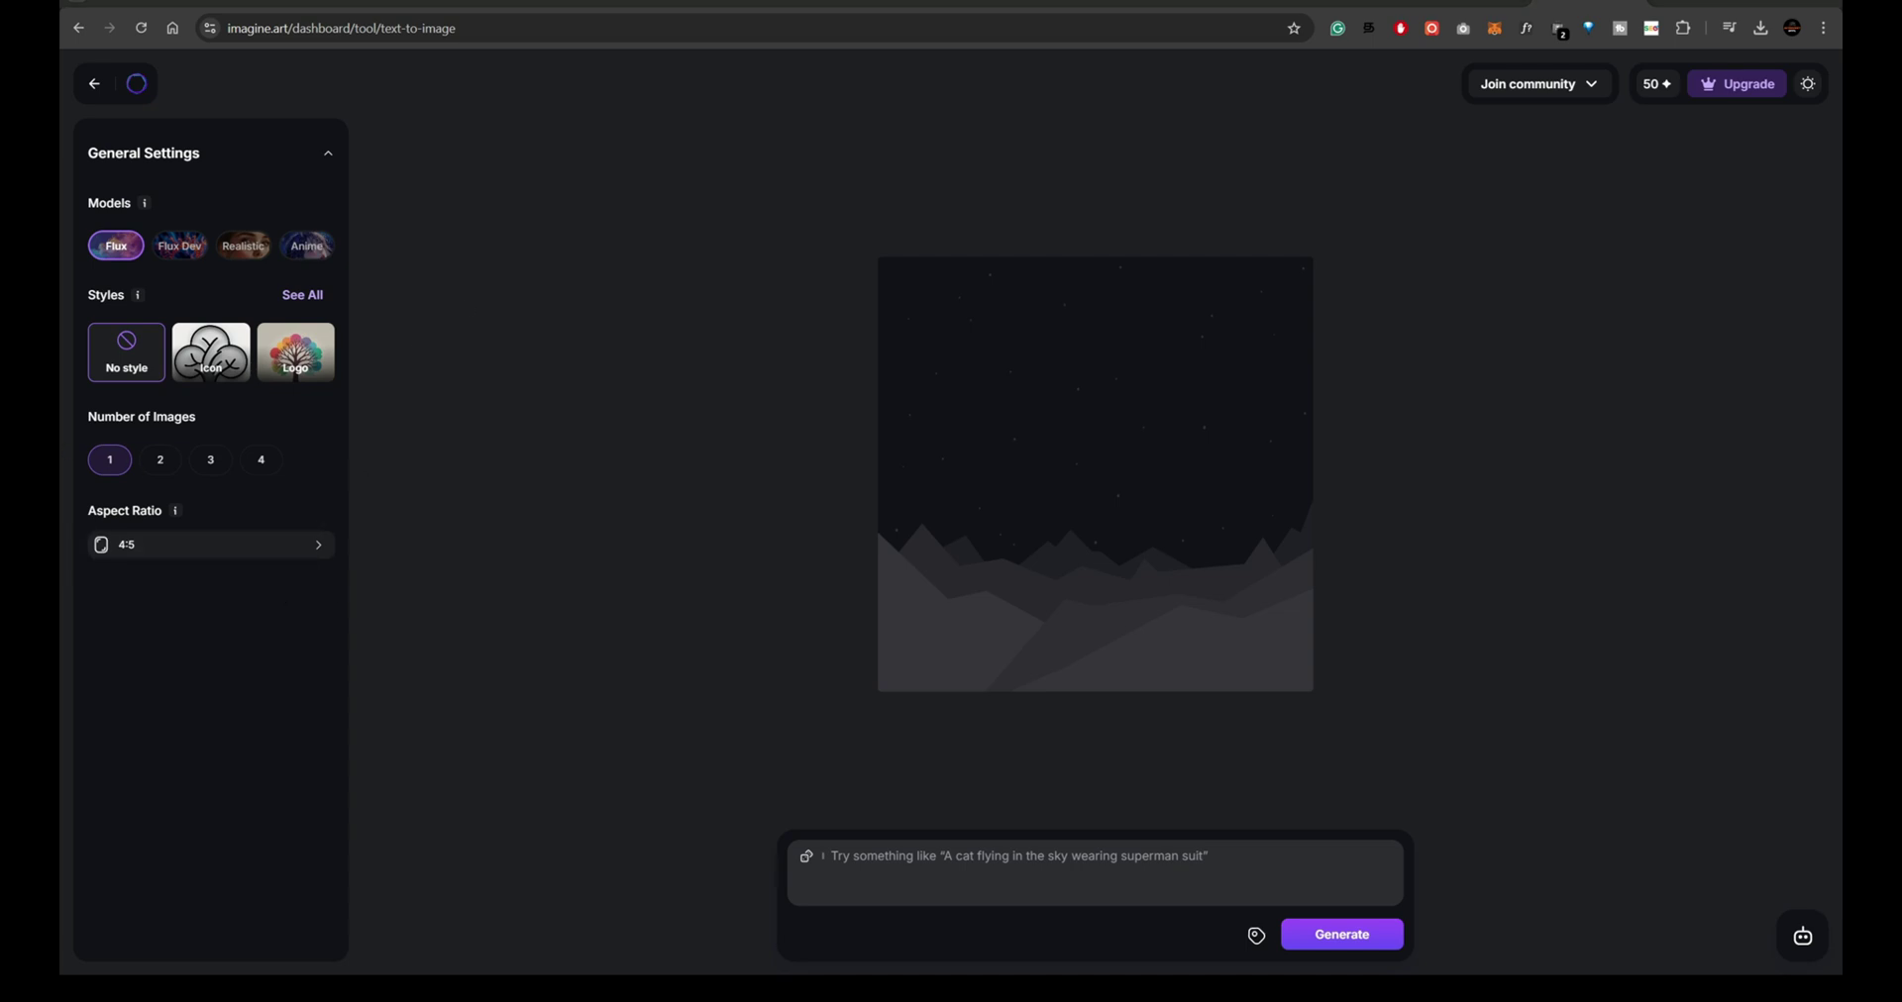
# - Generate the freckled, braided young woman portrait with Flux Dev and open its details
pyautogui.write('A young woman with a soft, serene expression and a face sprinkled with freckles. Her hair is loosely braided, with wildflowers tucked behind her ears, and she’s bathed in warm sunlight that accentuates her natural, fresh beauty. The meadow and distant hills are blurred, bringing focus to delicate facial features.')
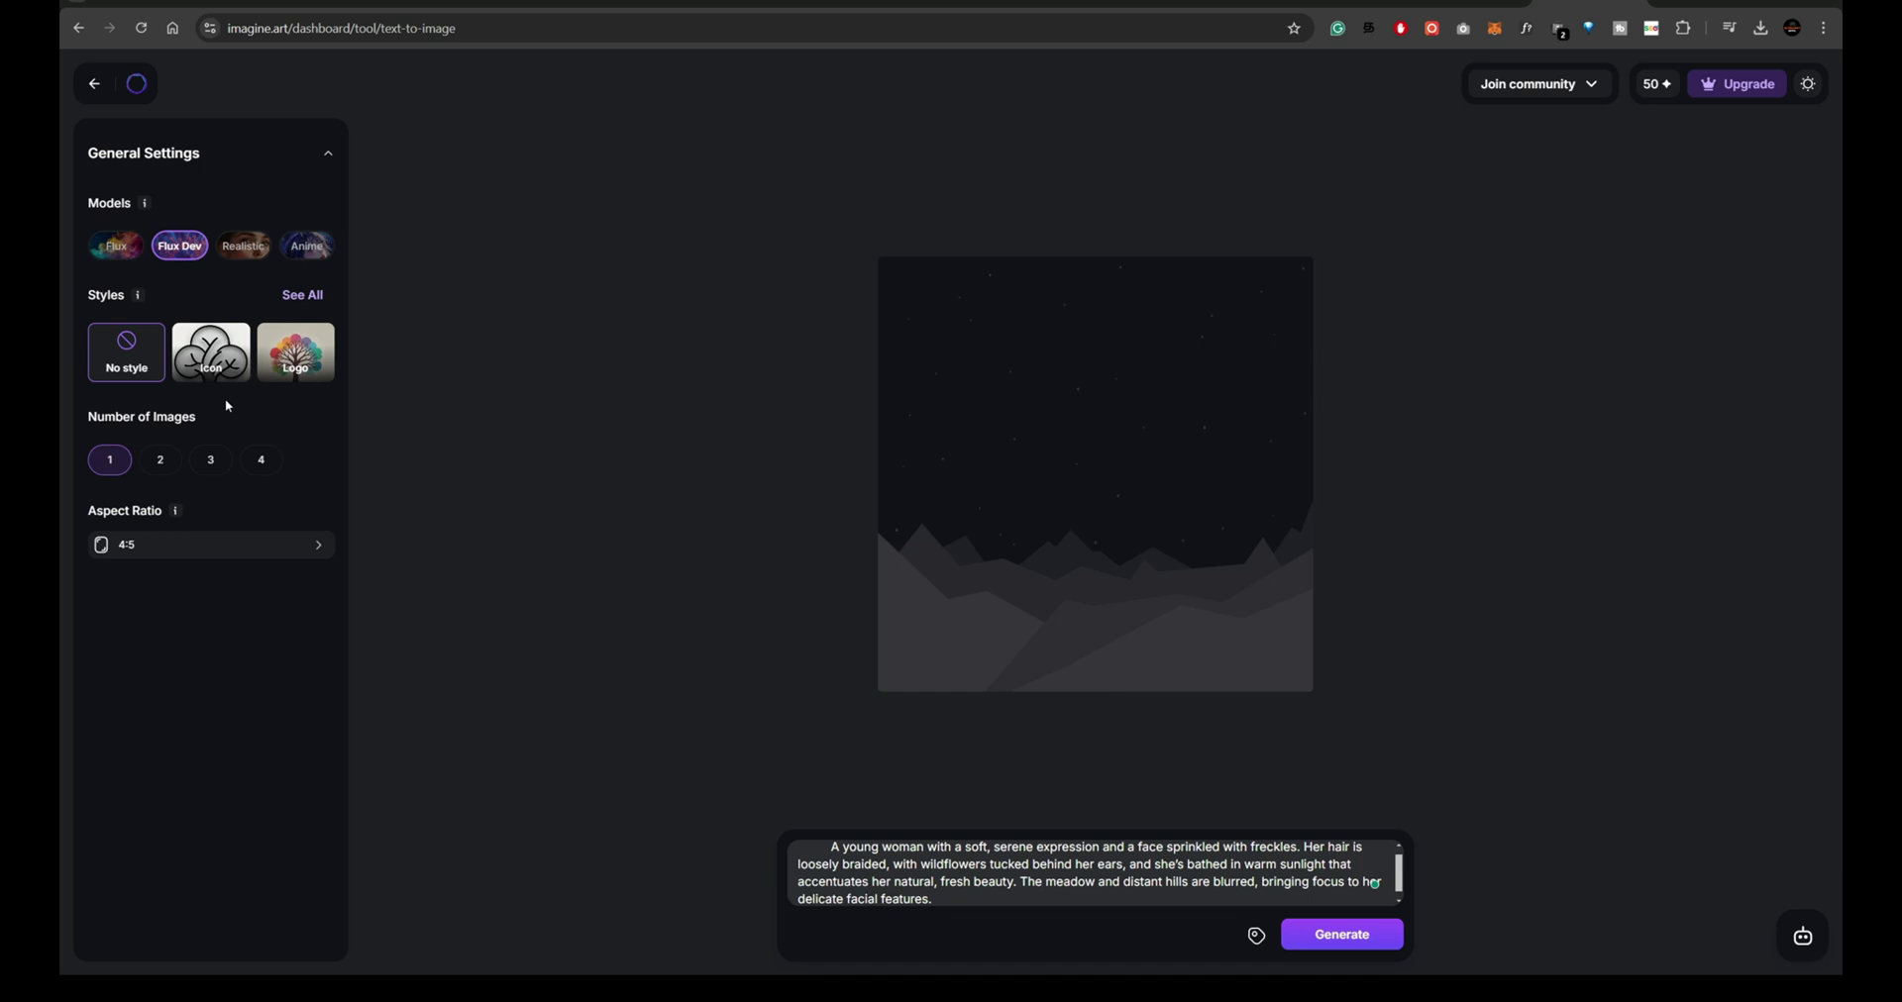
pyautogui.click(1333, 949)
pyautogui.click(246, 548)
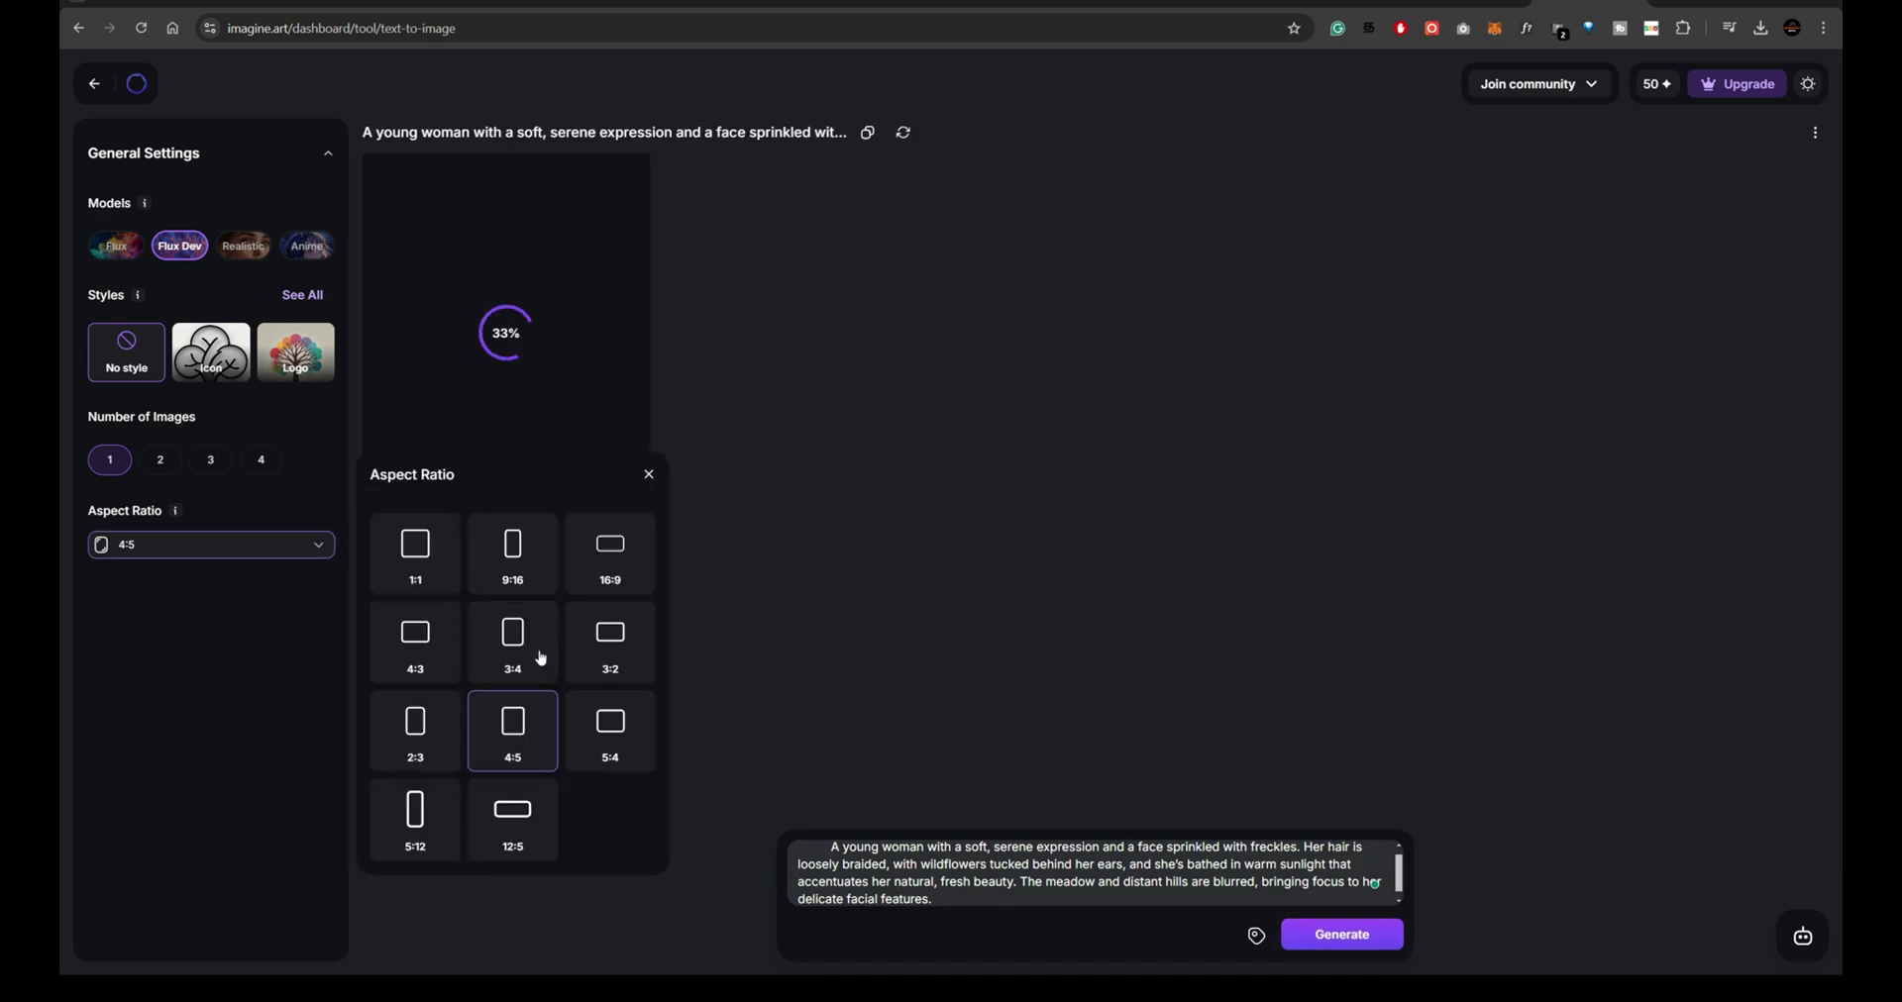
pyautogui.click(250, 657)
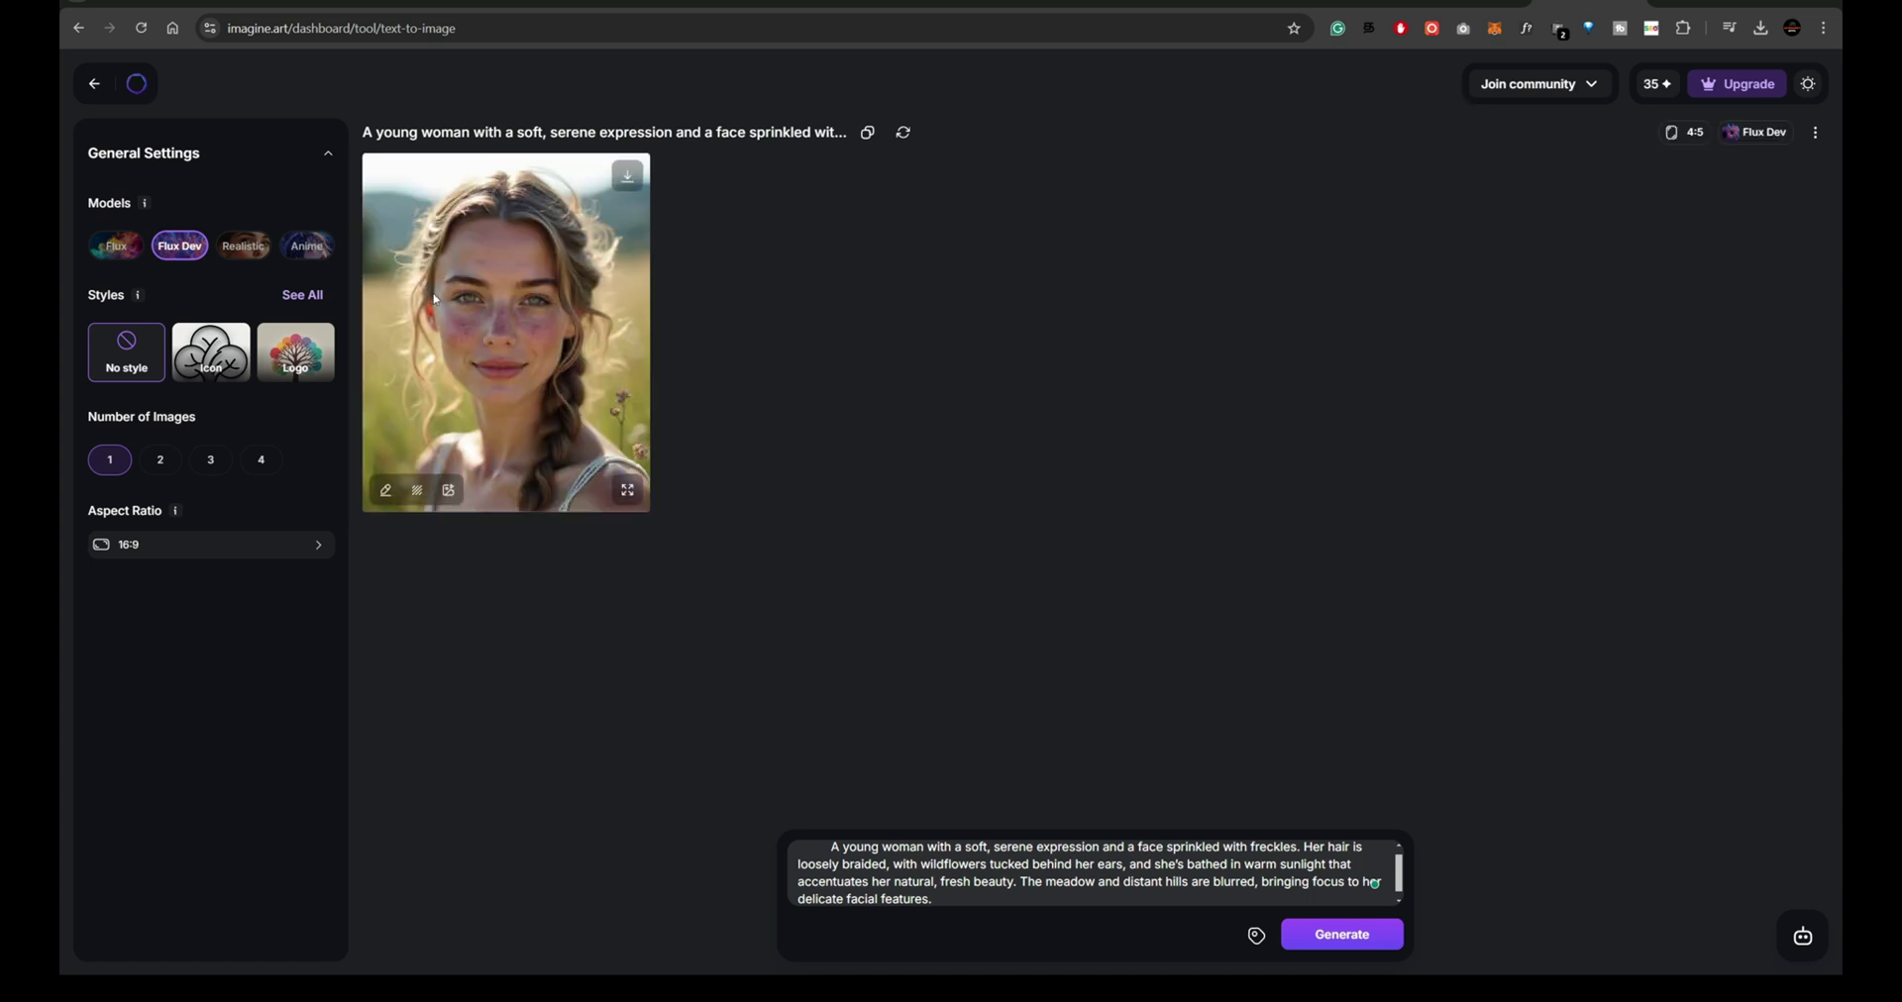
pyautogui.click(436, 299)
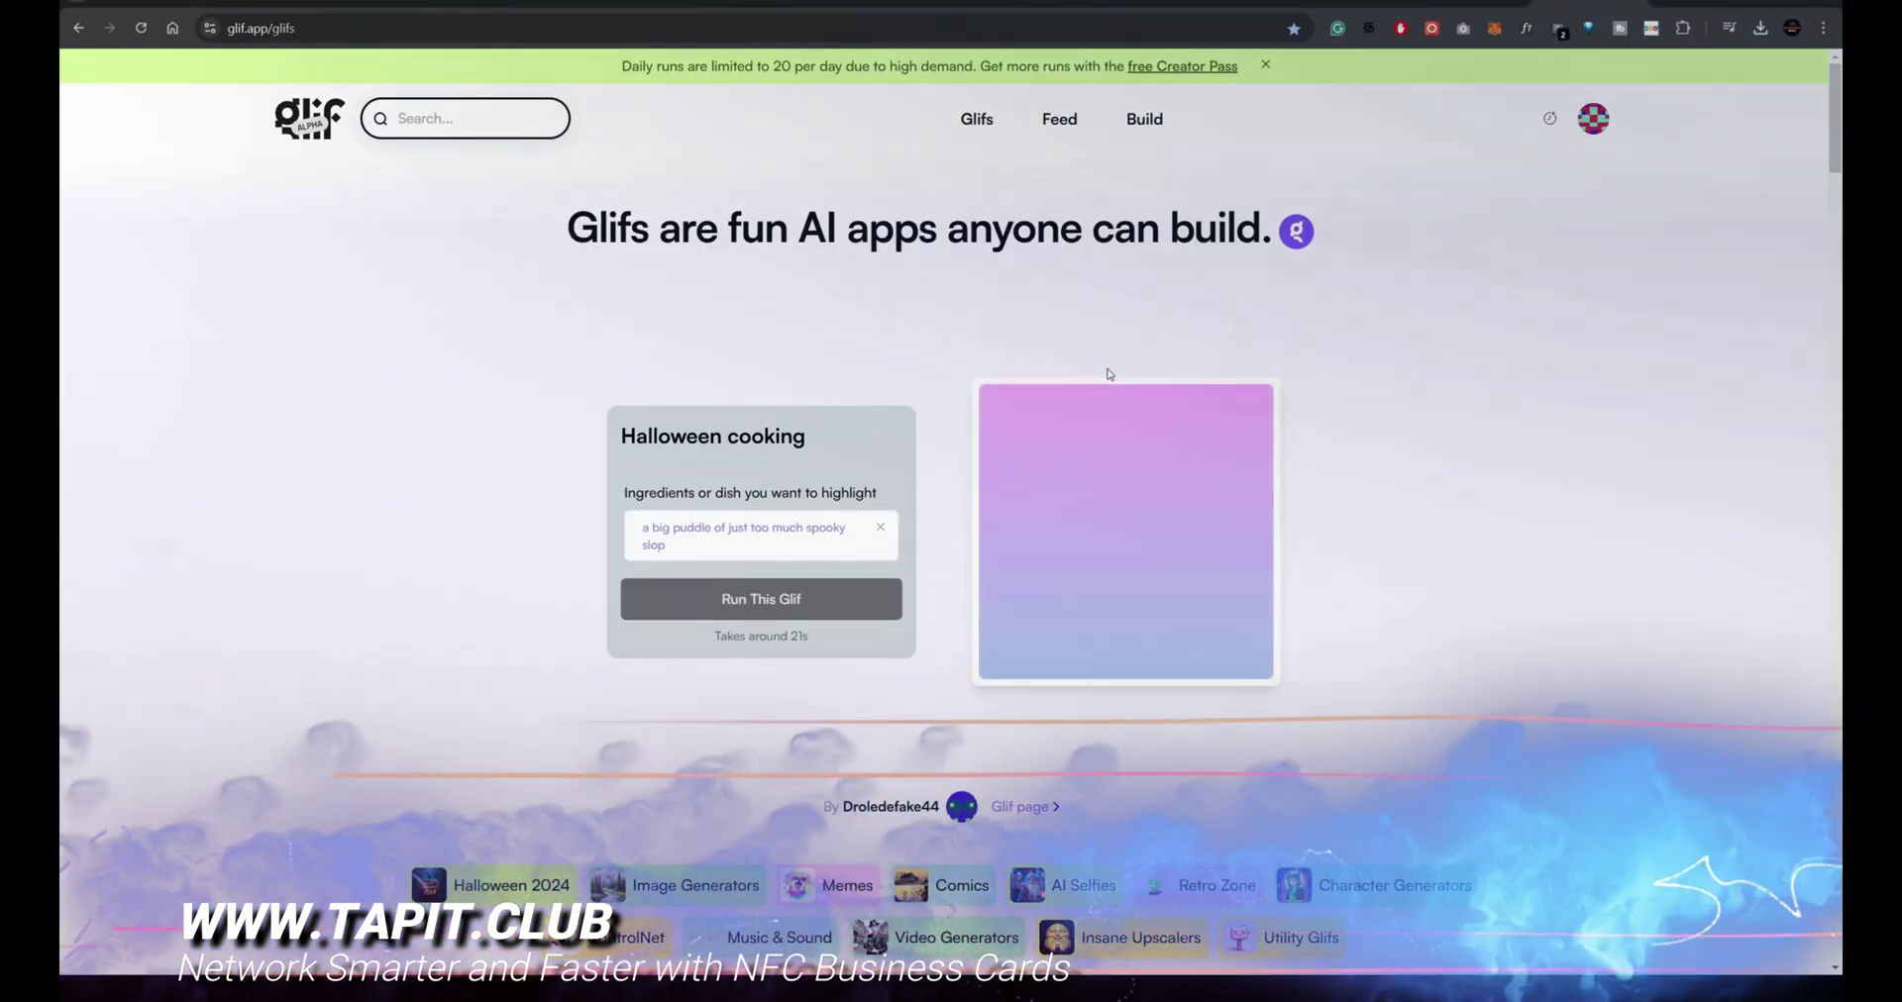
# - Browse the glif.app home page and open the Image Generators collection
pyautogui.scroll(-4, 840, 497)
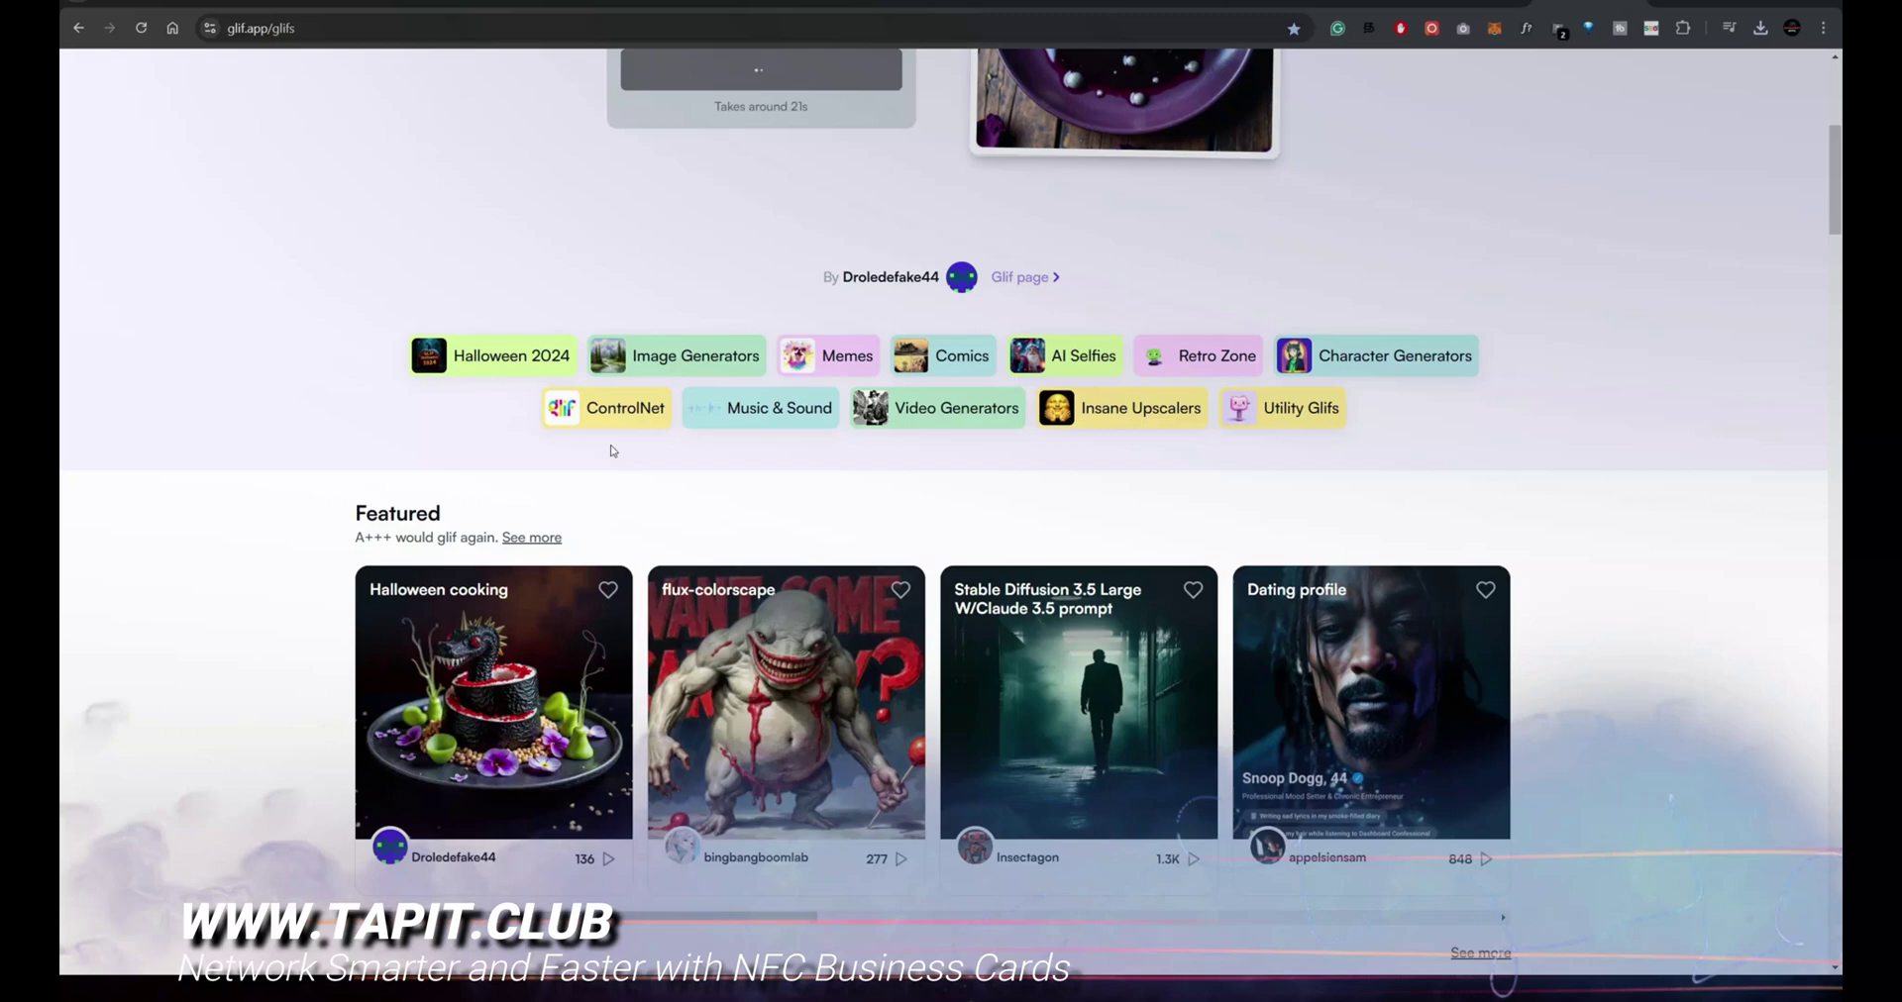
pyautogui.scroll(-14, 1665, 483)
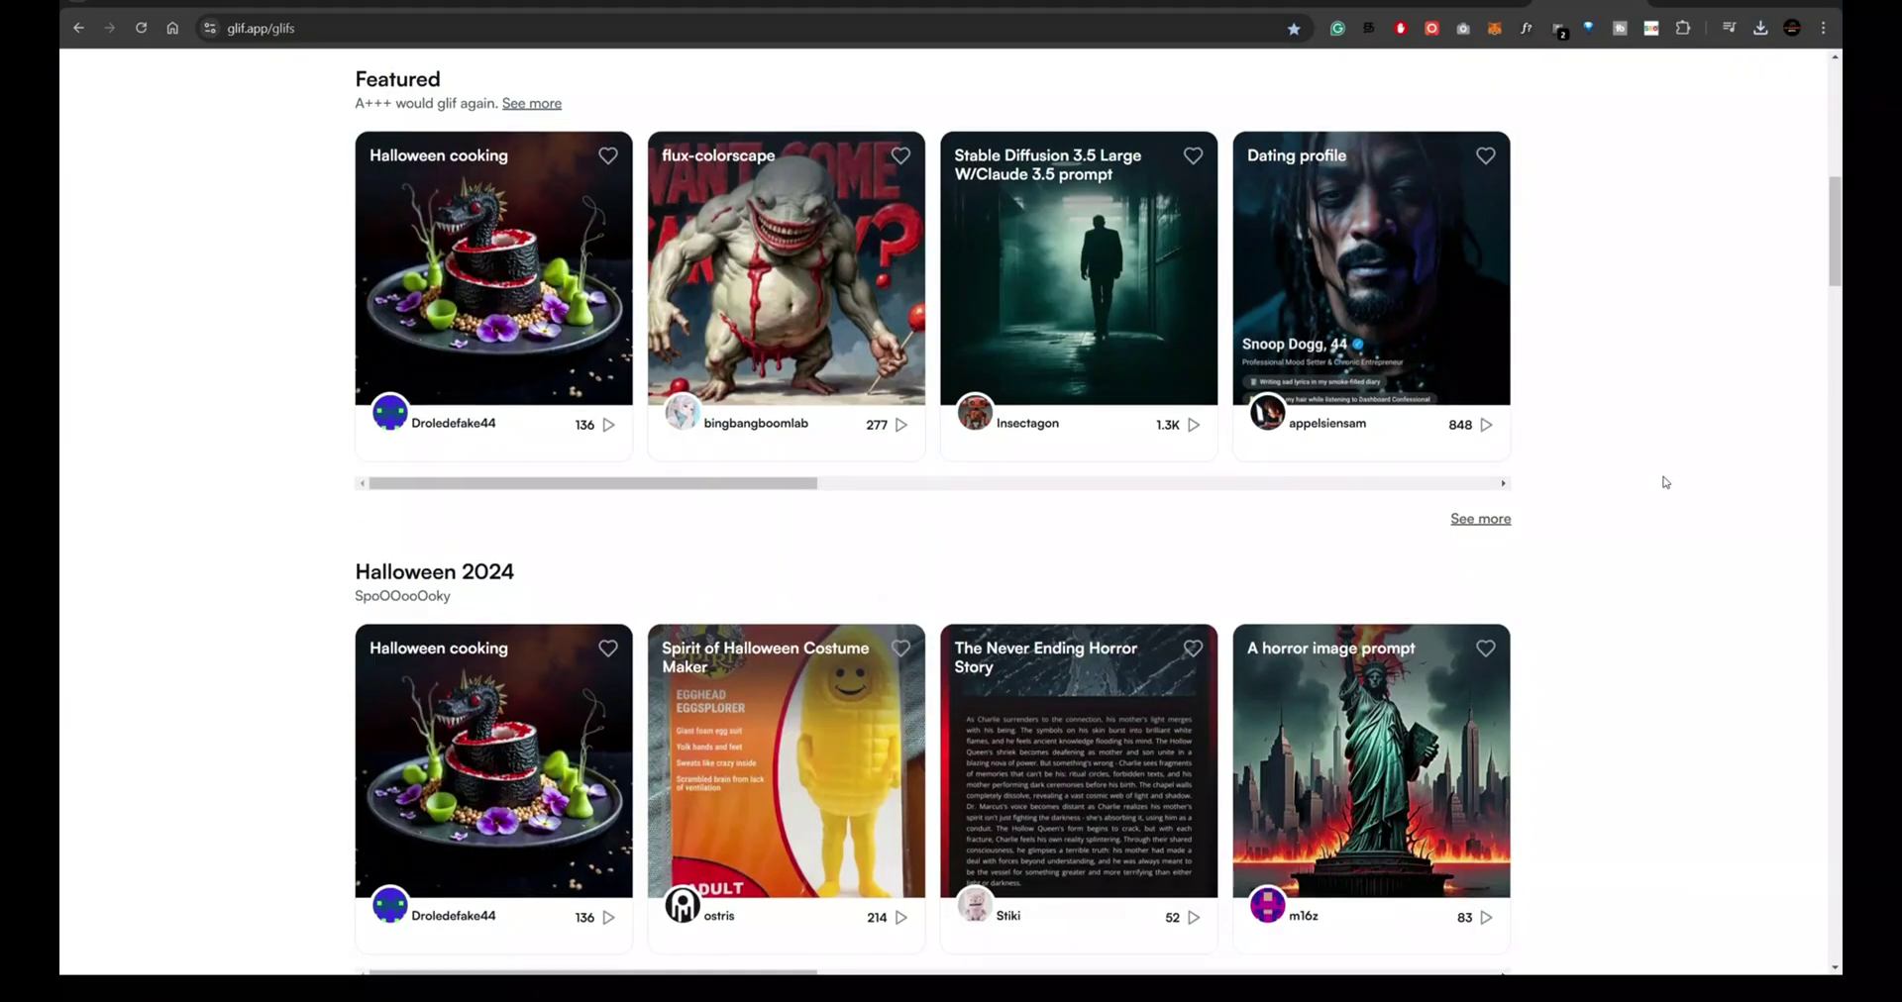
pyautogui.scroll(-8, 1664, 483)
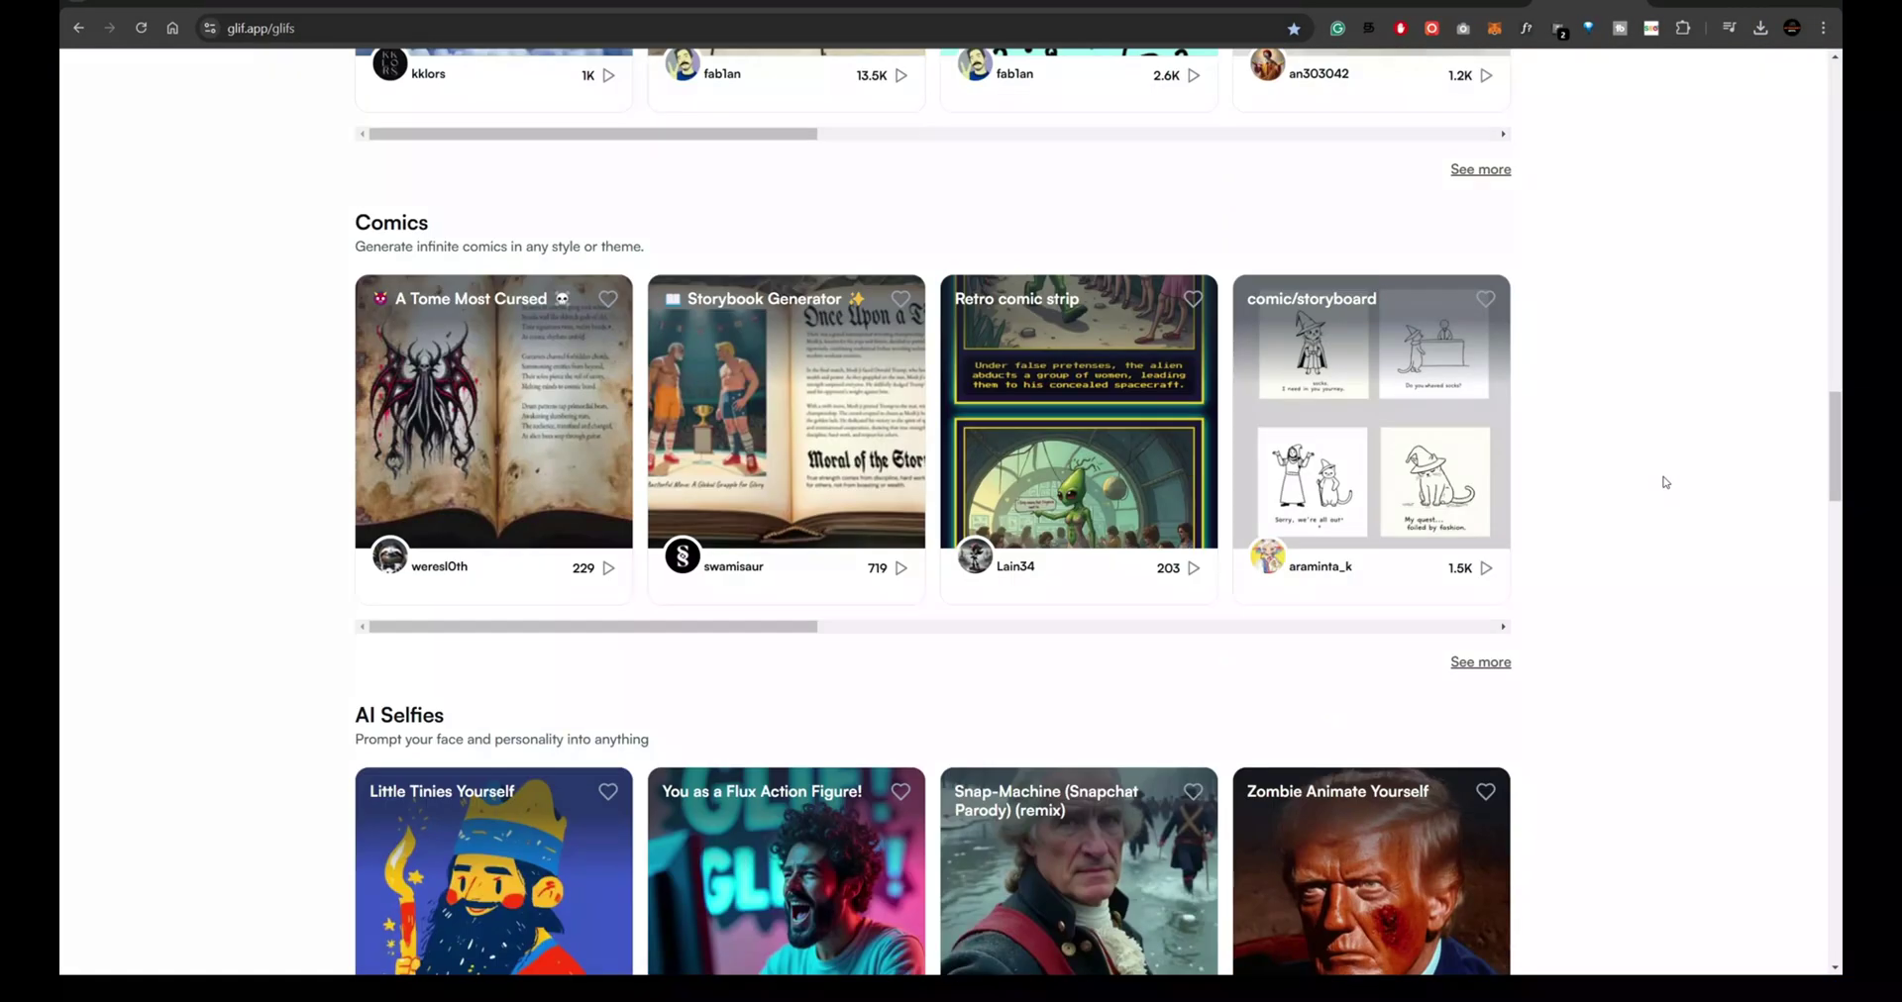
pyautogui.scroll(4, 1664, 482)
pyautogui.scroll(-10, 1664, 482)
pyautogui.scroll(-14, 1664, 483)
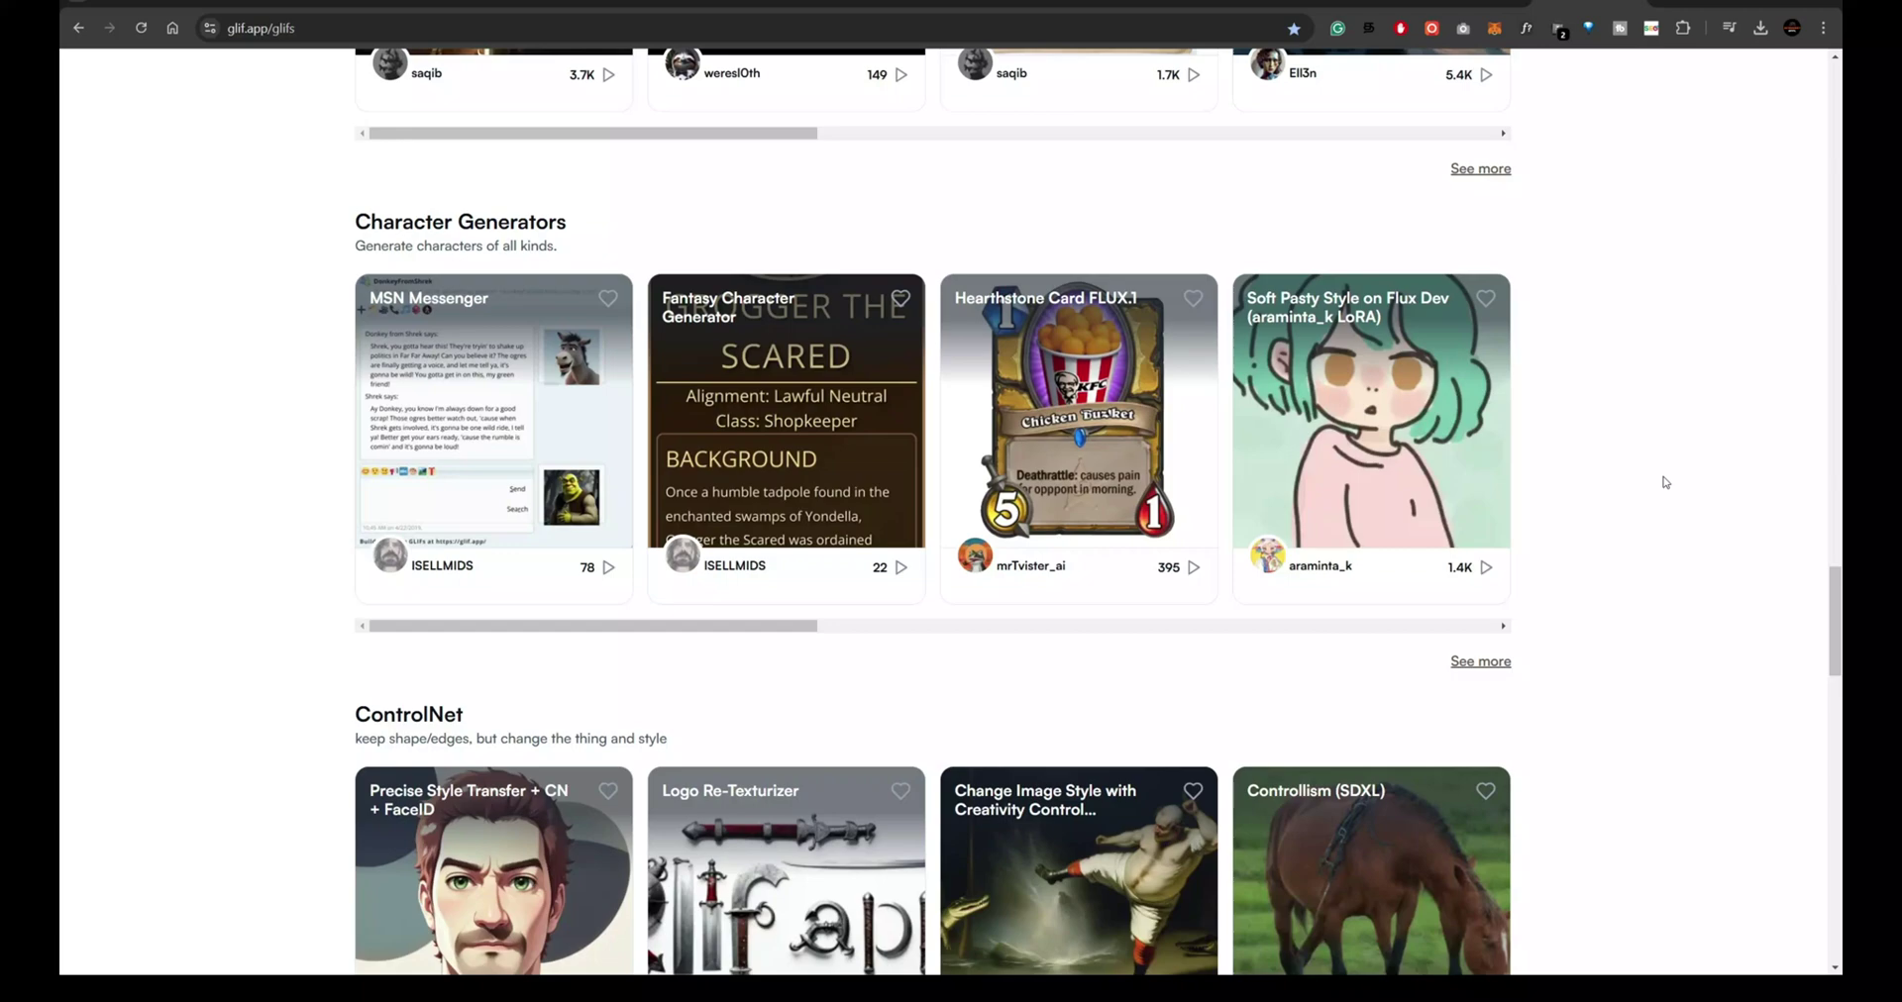
pyautogui.scroll(-3, 1664, 482)
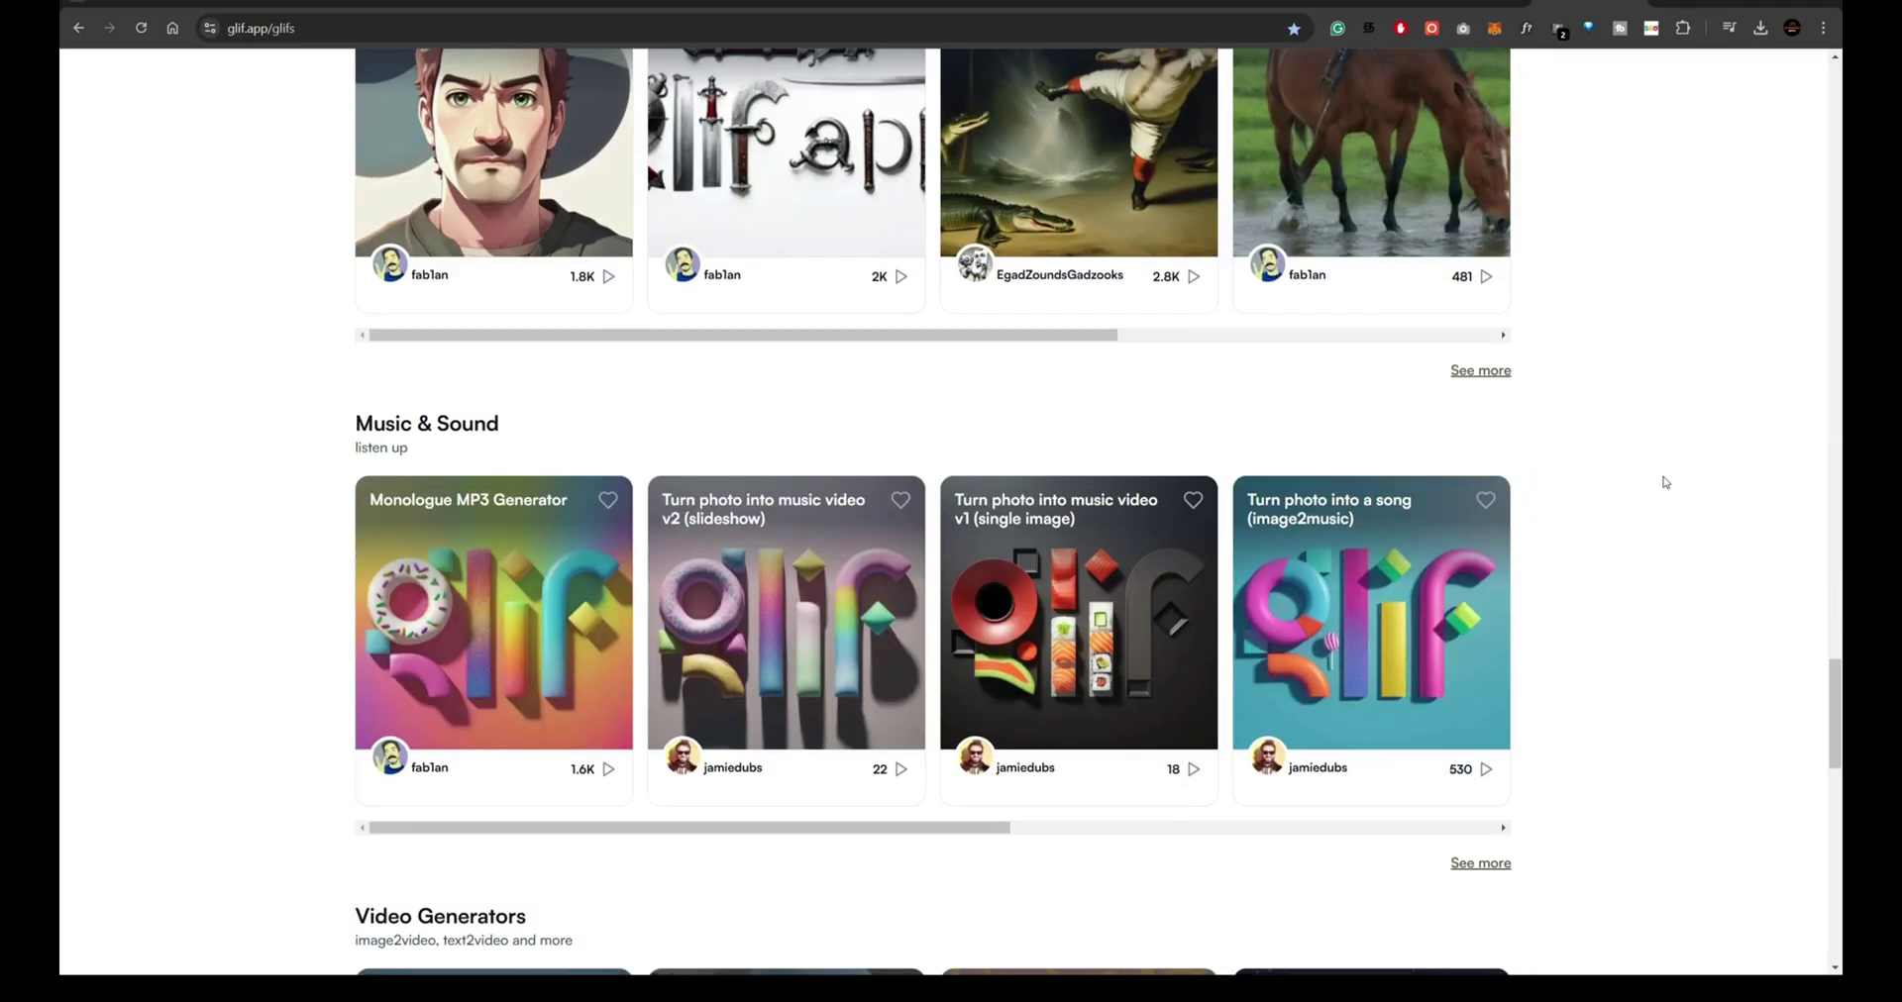
pyautogui.scroll(-19, 1665, 483)
pyautogui.scroll(20, 1793, 643)
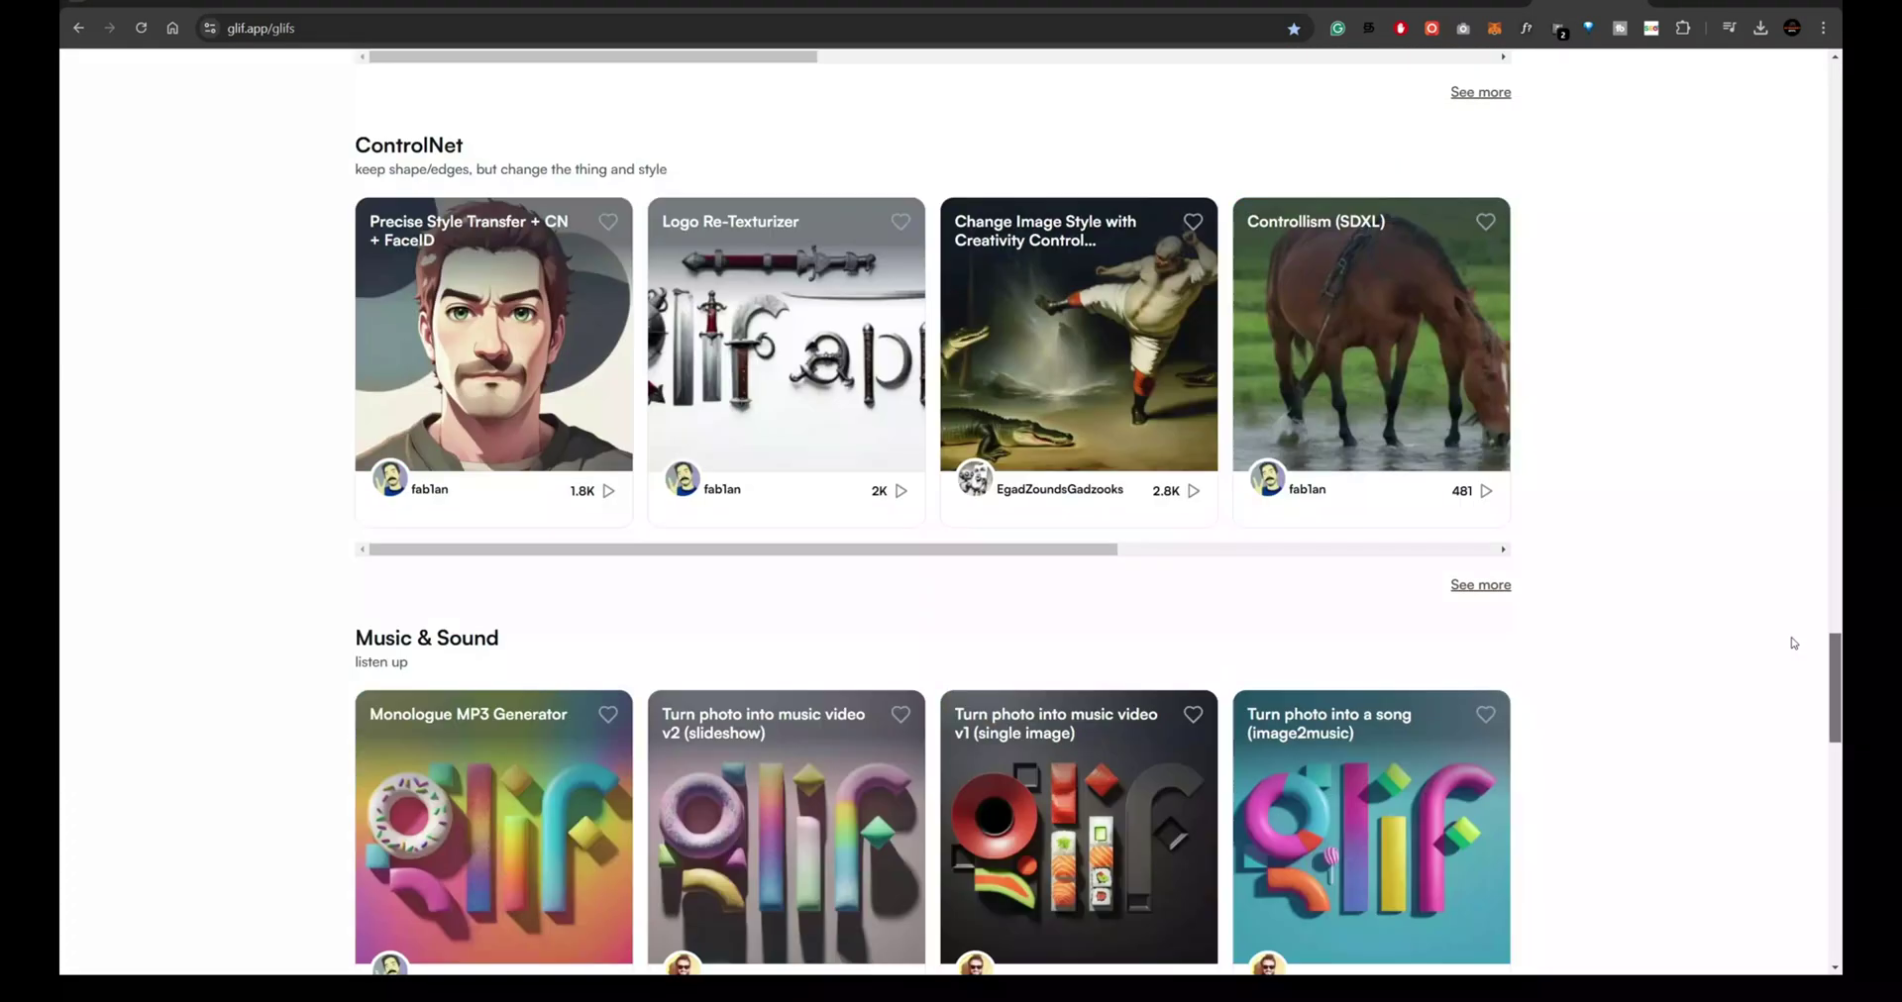
pyautogui.scroll(20, 1793, 643)
pyautogui.click(680, 214)
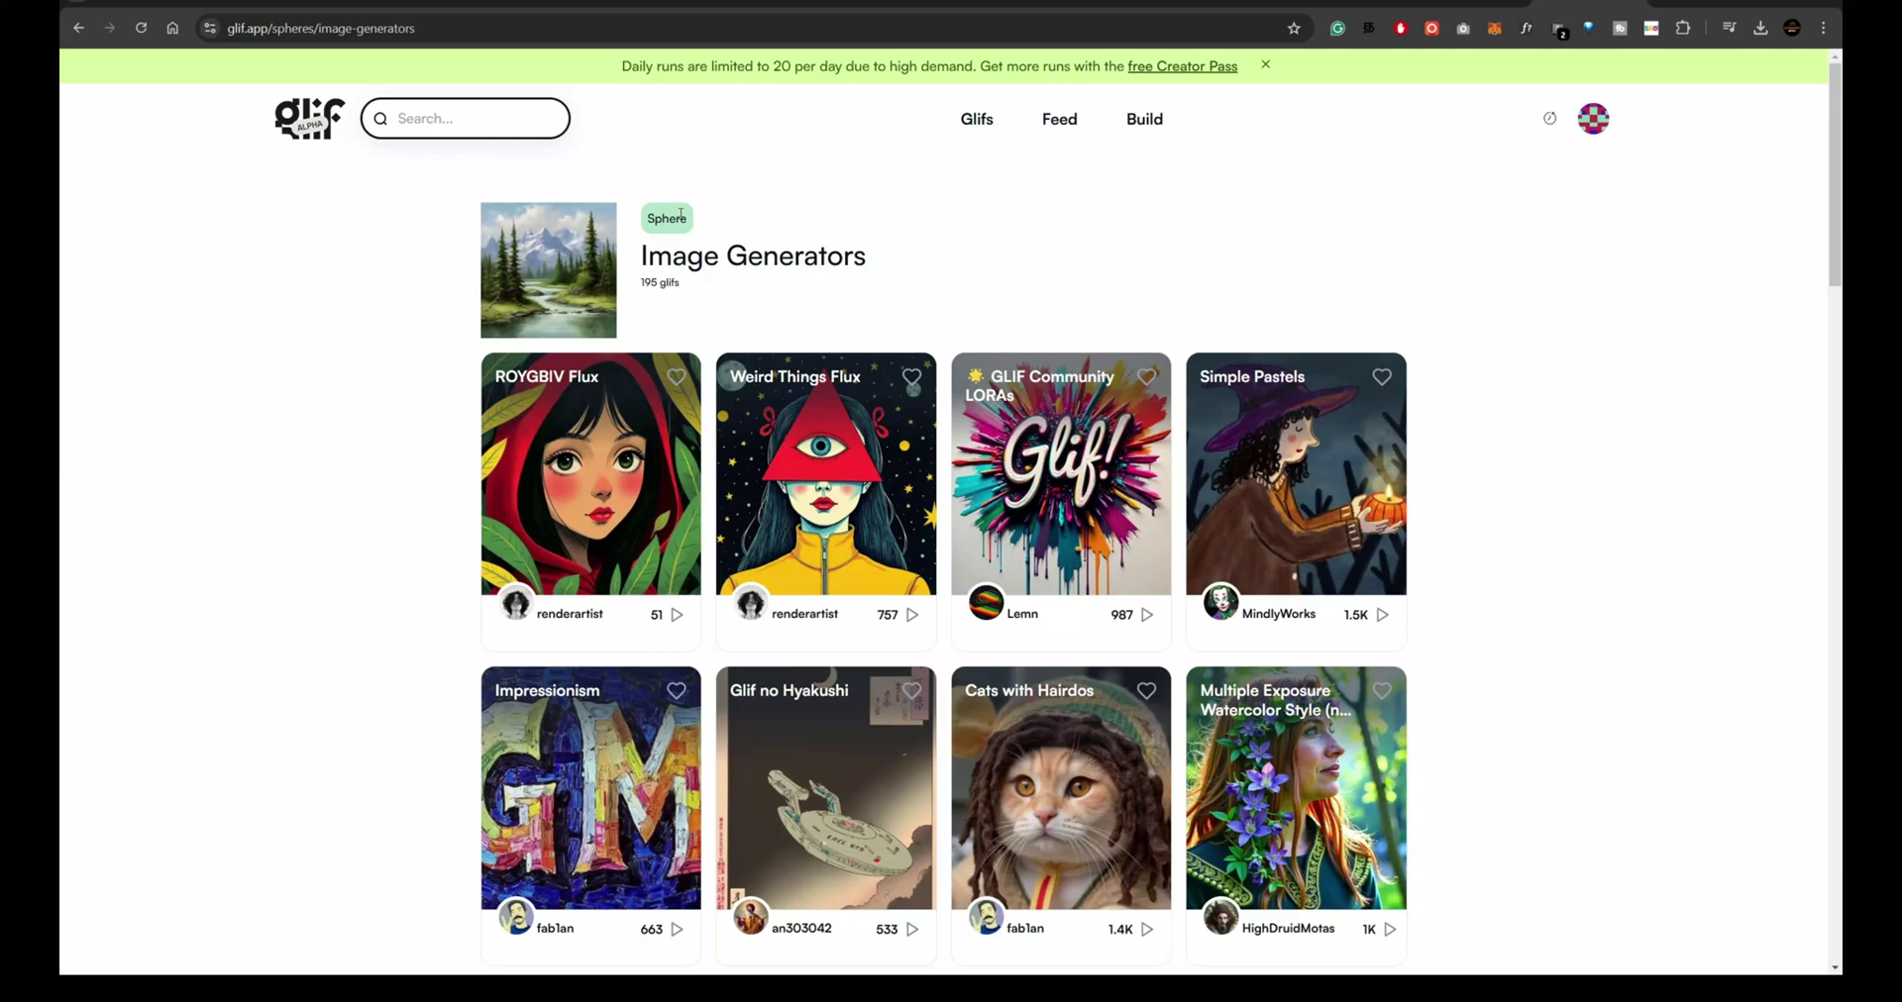
# - Search the glifs for 'flux' and open FLUX PRO 1.1
pyautogui.scroll(-12, 1357, 550)
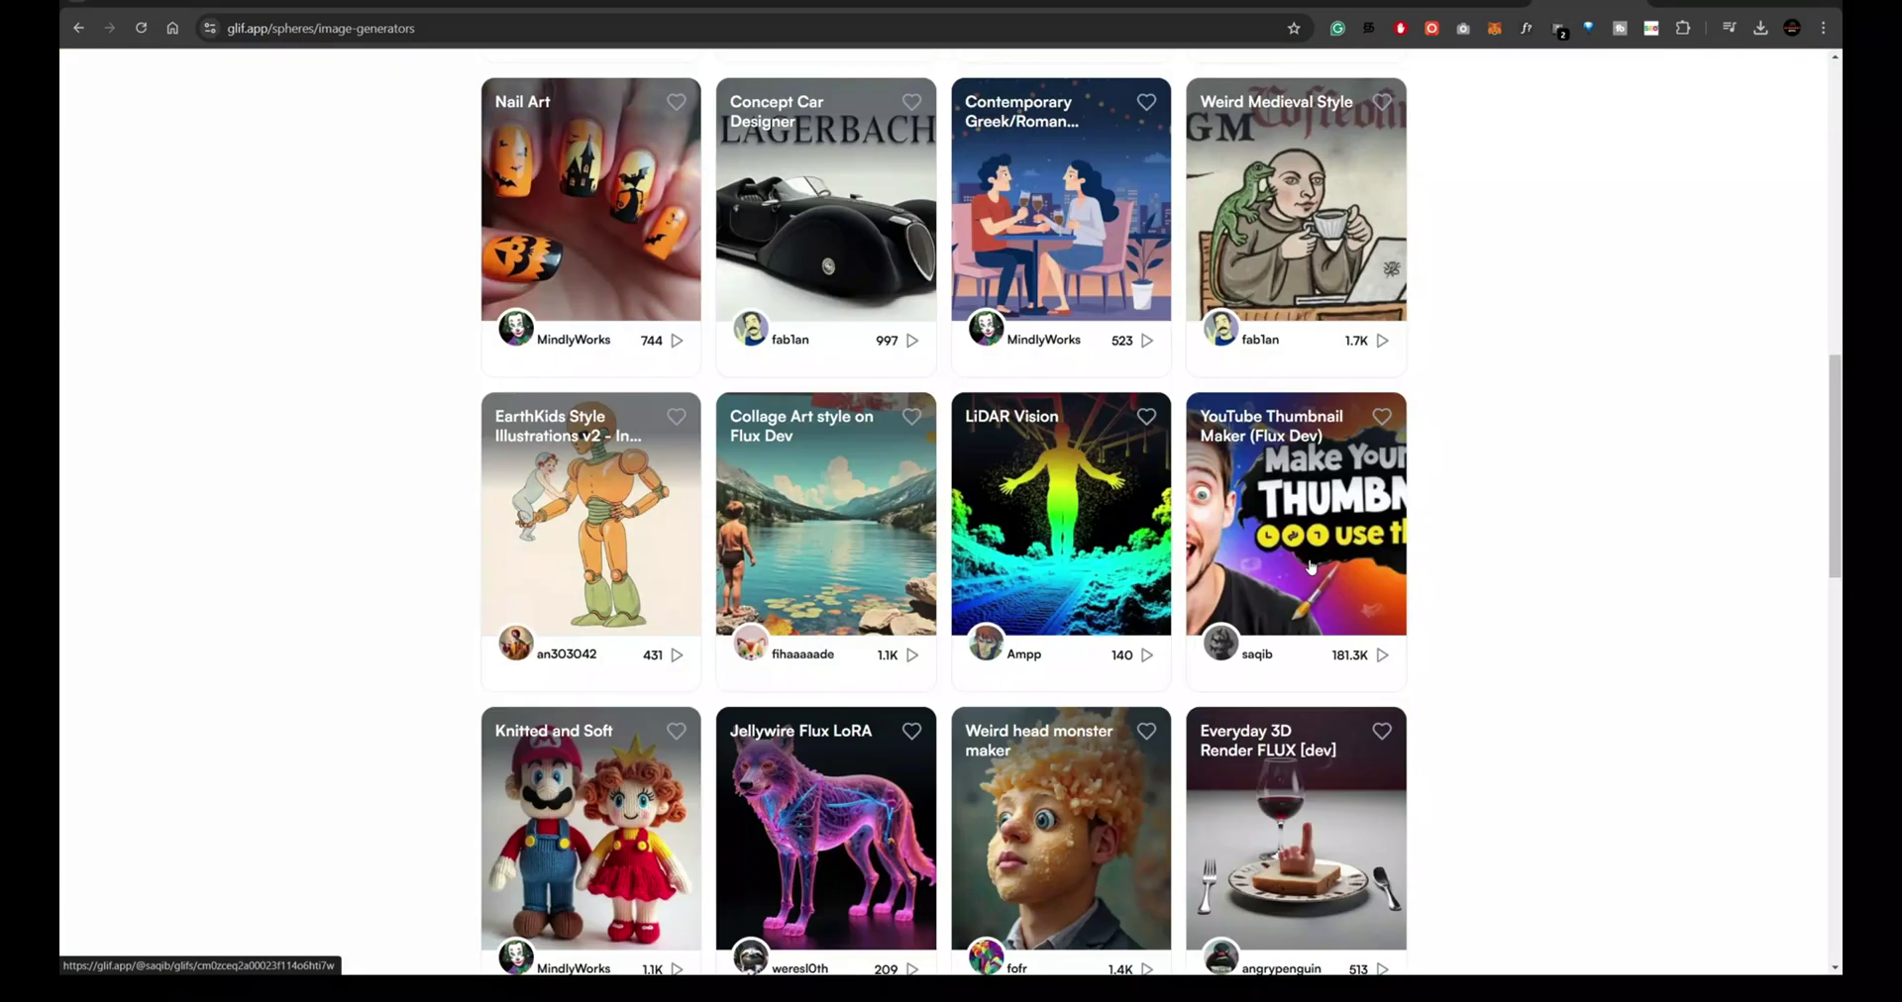
pyautogui.scroll(-3, 1310, 564)
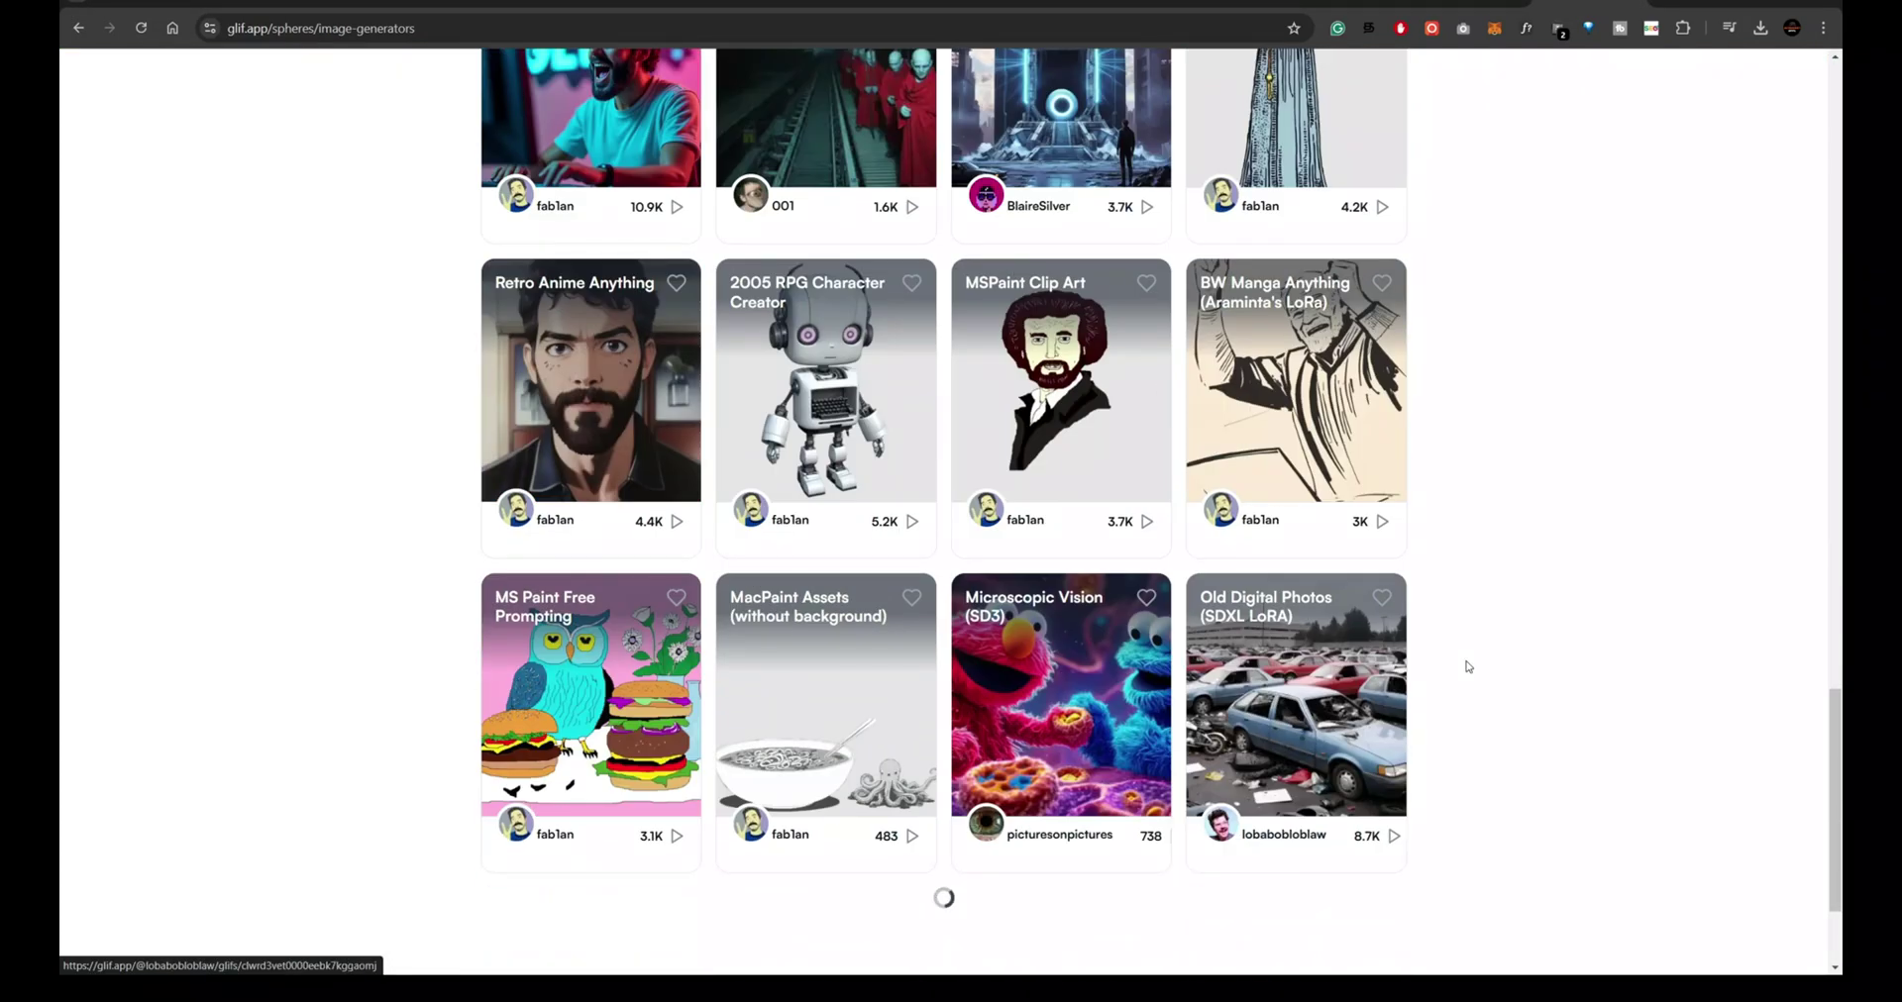
pyautogui.scroll(-20, 1468, 667)
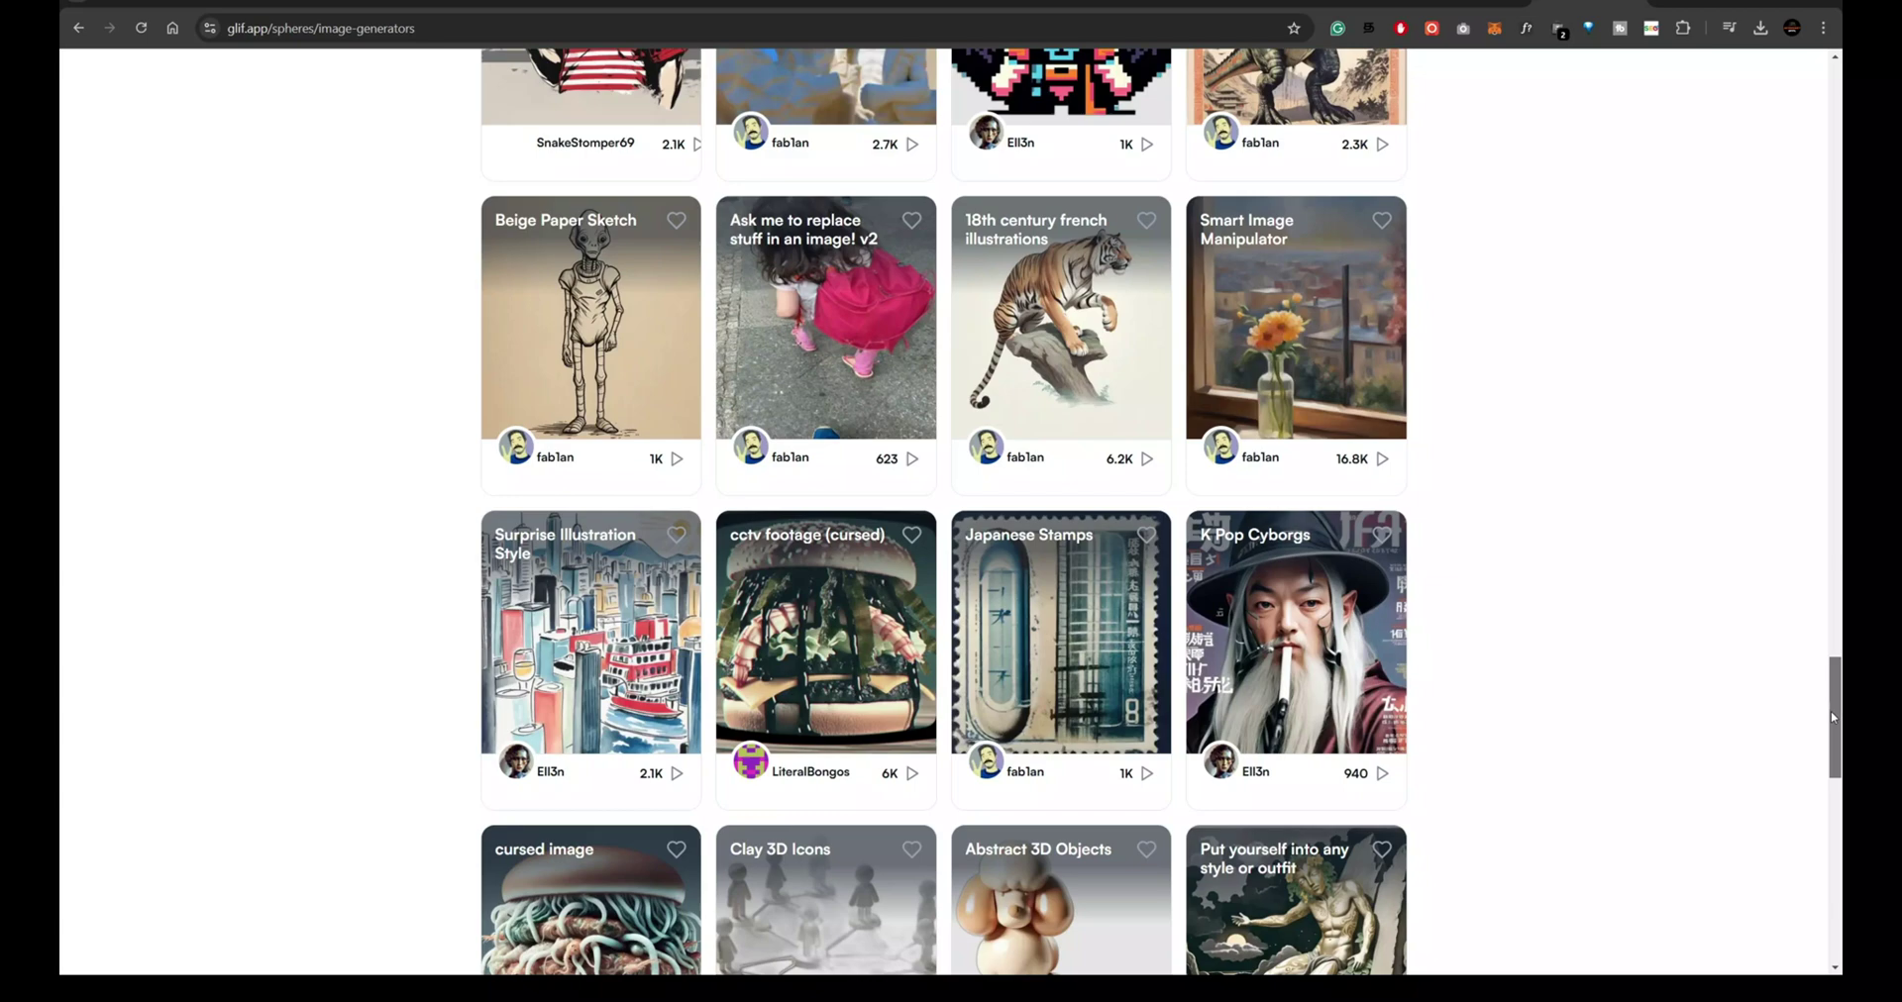
pyautogui.scroll(20, 1832, 717)
pyautogui.click(434, 120)
pyautogui.write('fl')
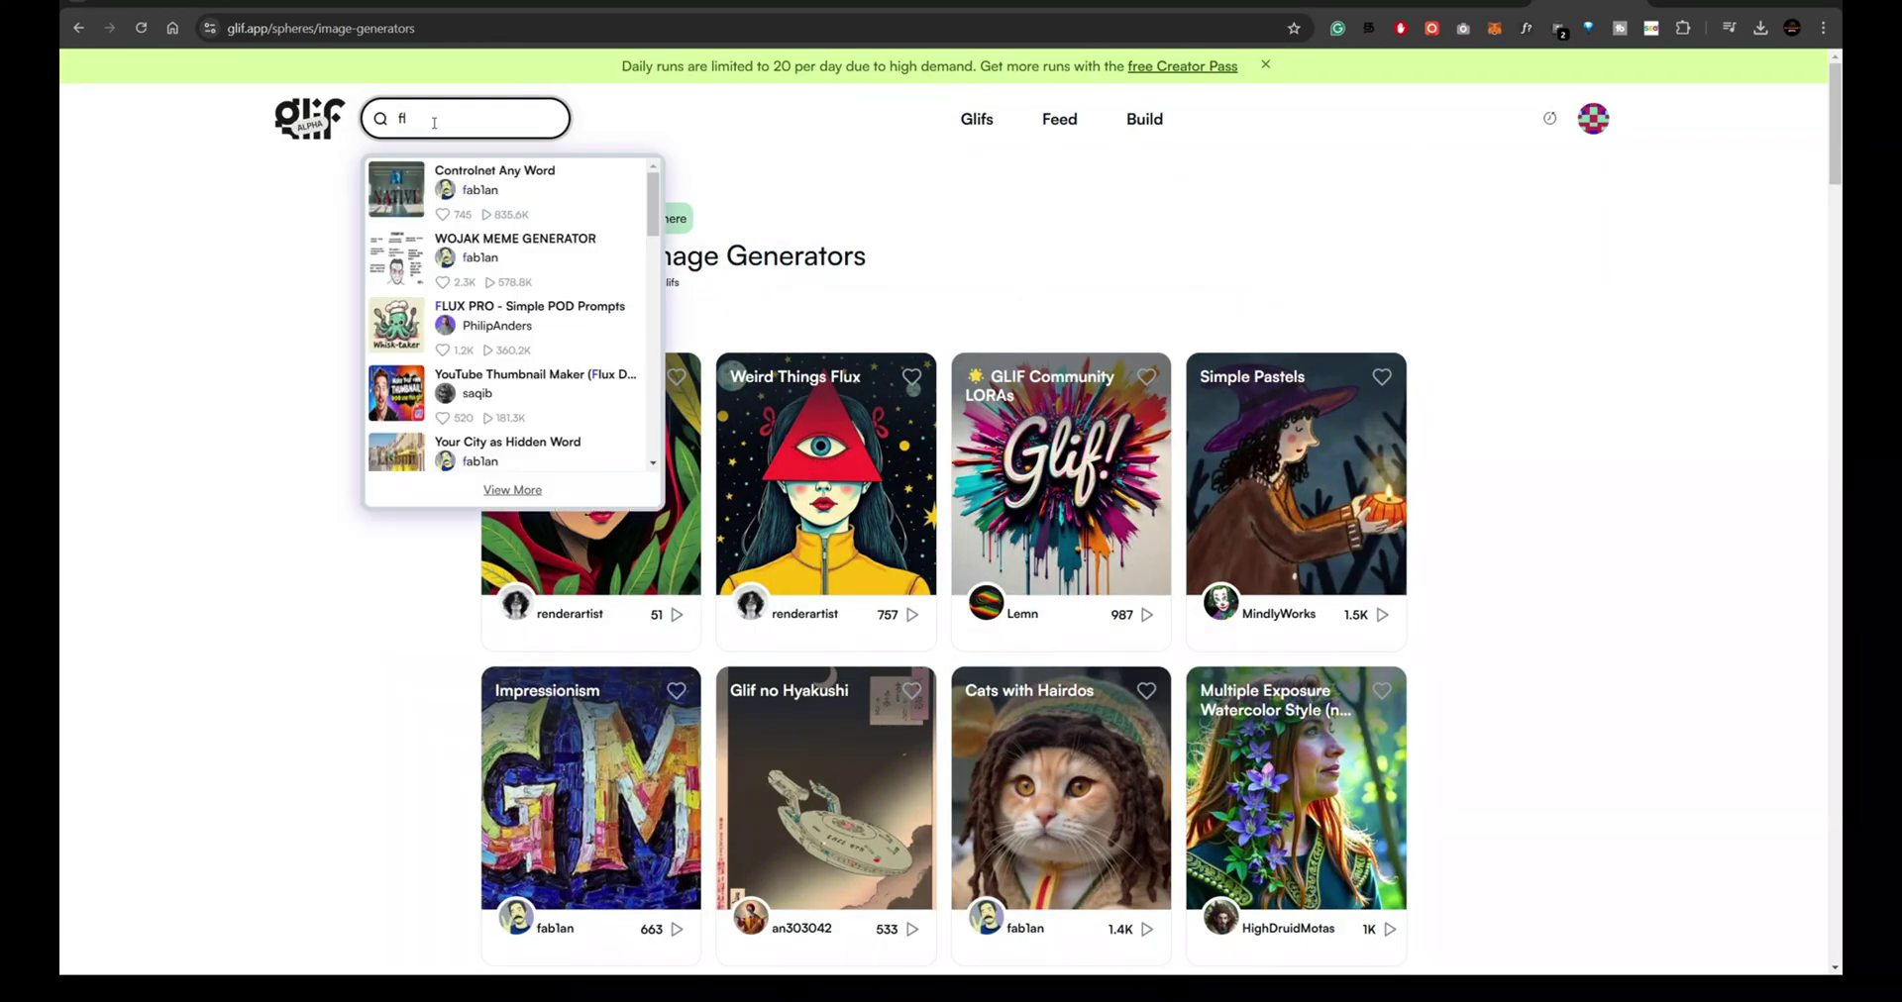
pyautogui.write('ux')
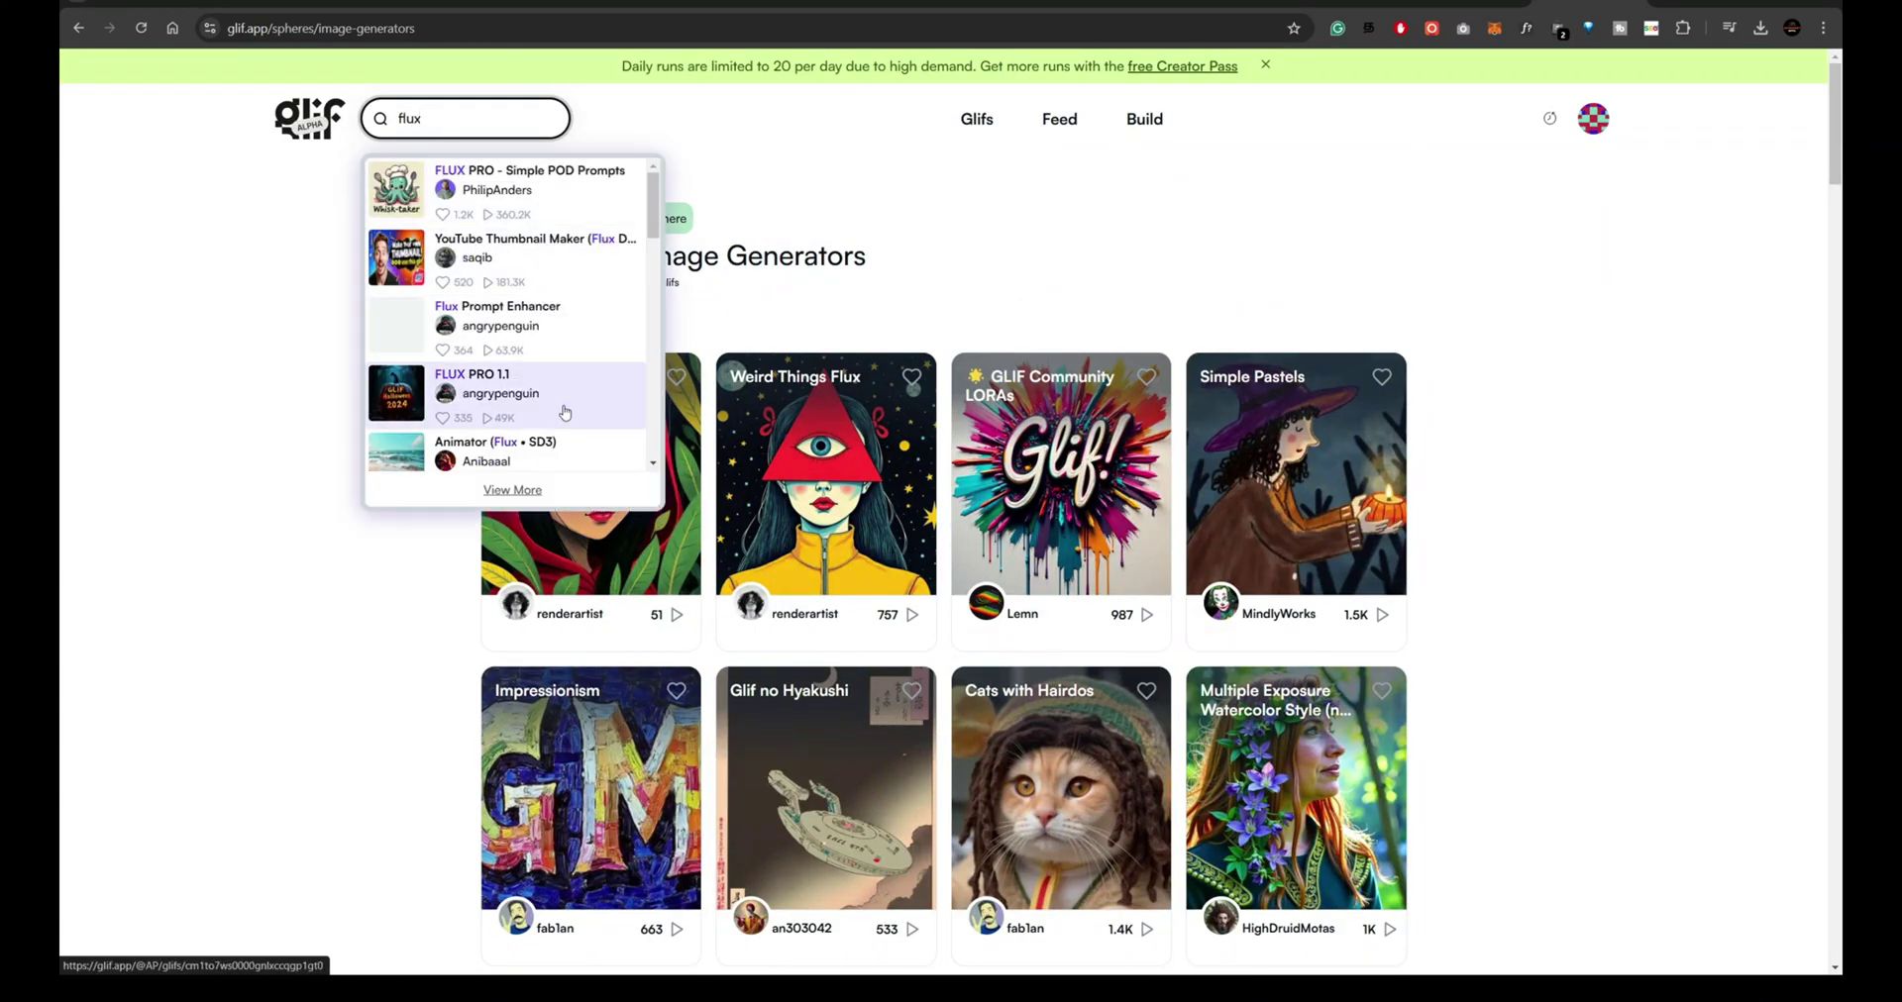
pyautogui.click(564, 412)
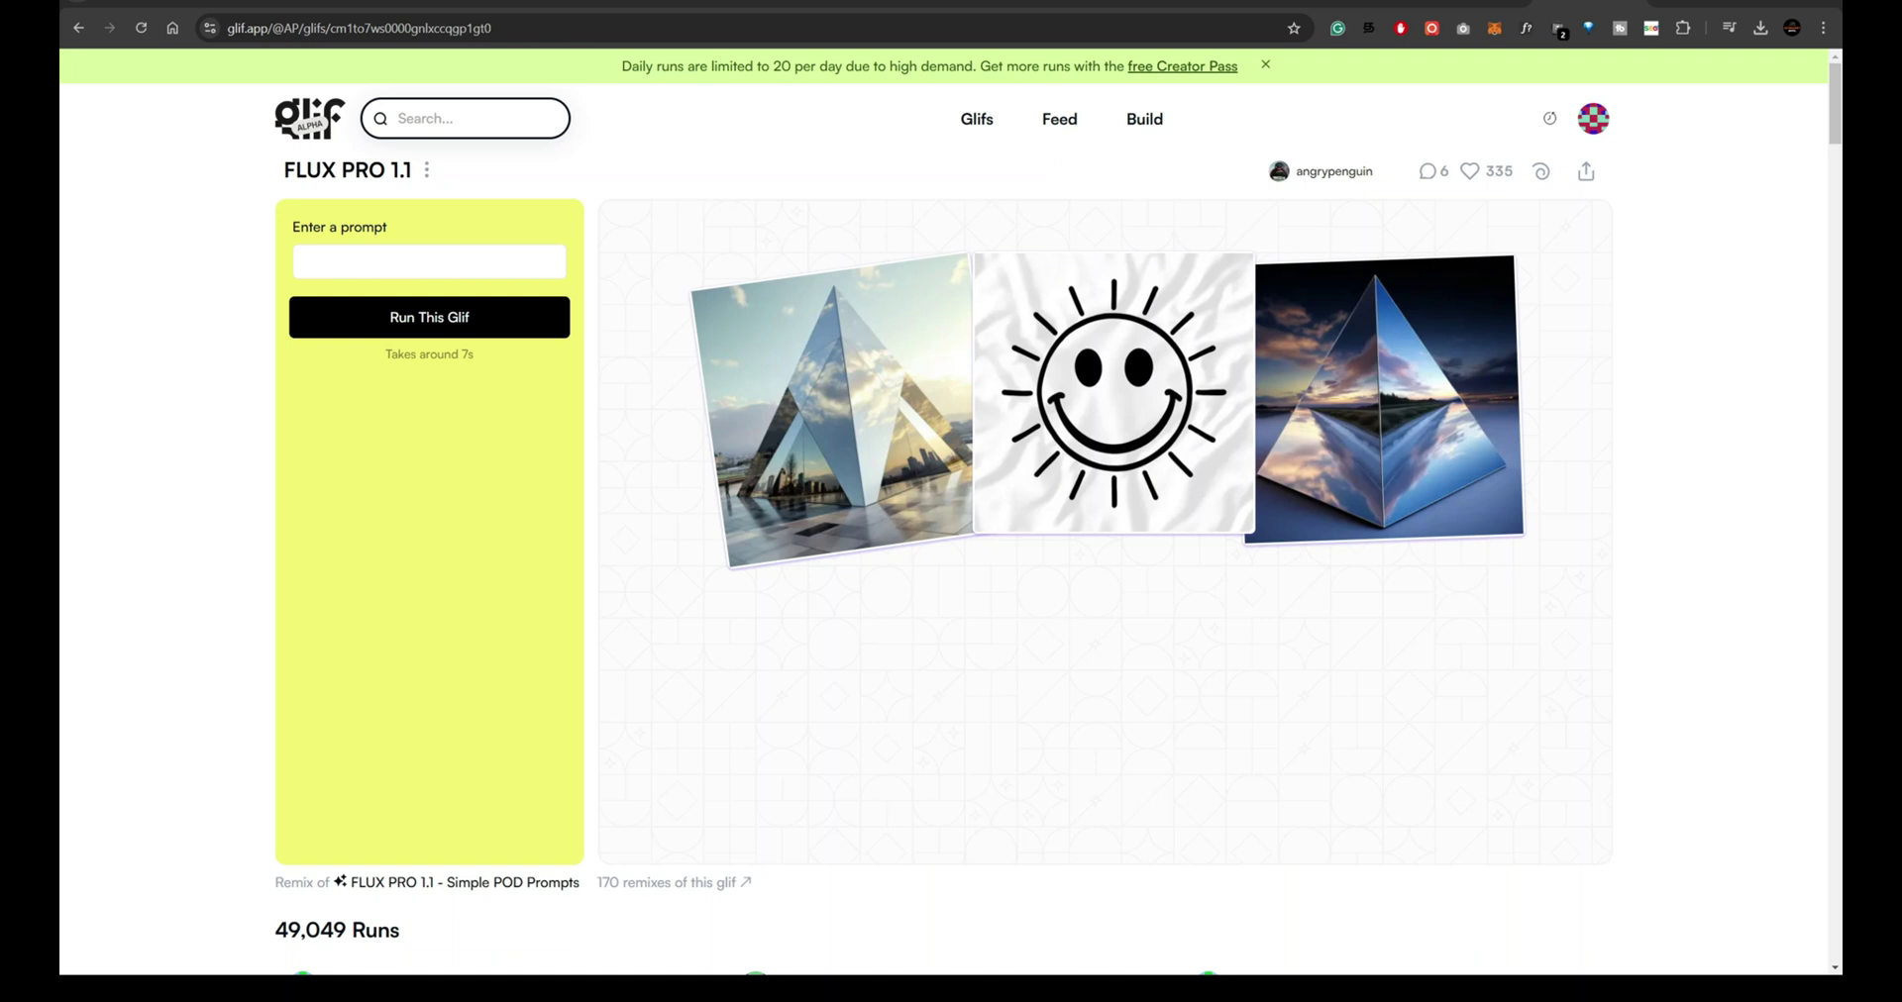
# - Run FLUX PRO 1.1 on the curly-haired woman prompt, then enlarge the smiling rainy-street portrait
pyautogui.click(515, 260)
pyautogui.hotkey('ctrl', 'v')
pyautogui.click(473, 436)
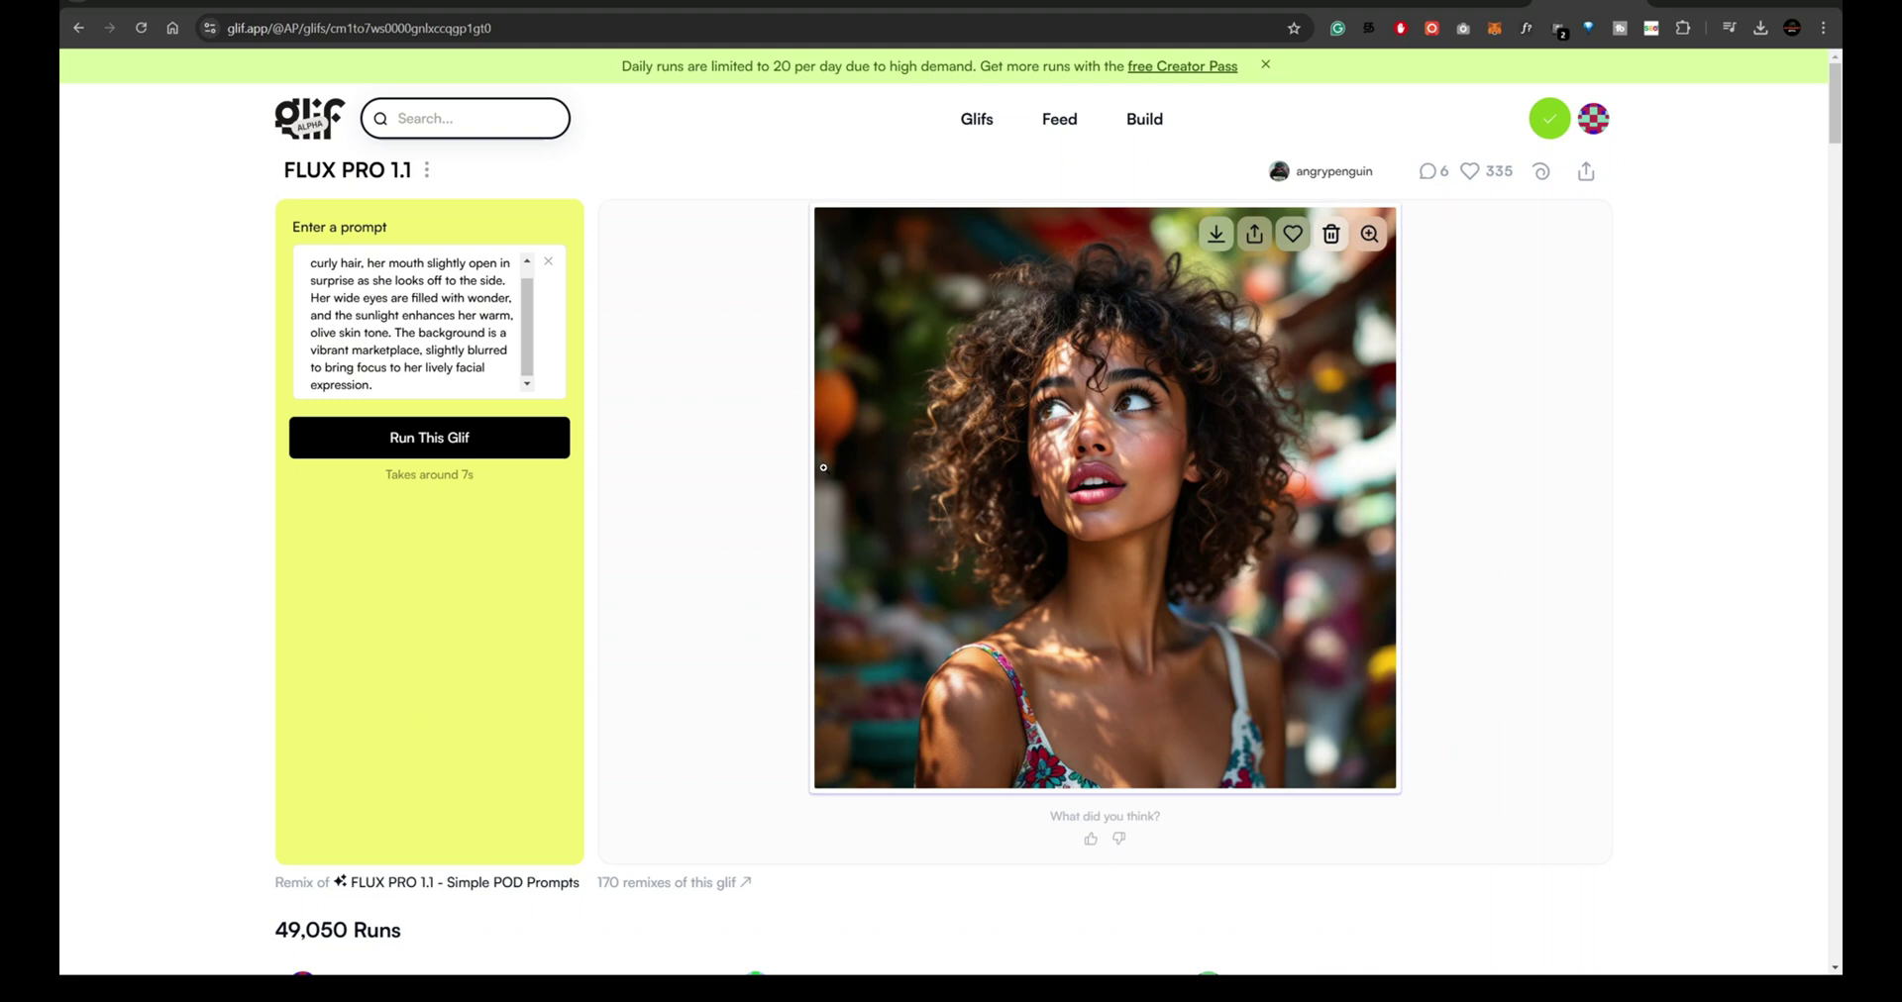
pyautogui.click(1122, 410)
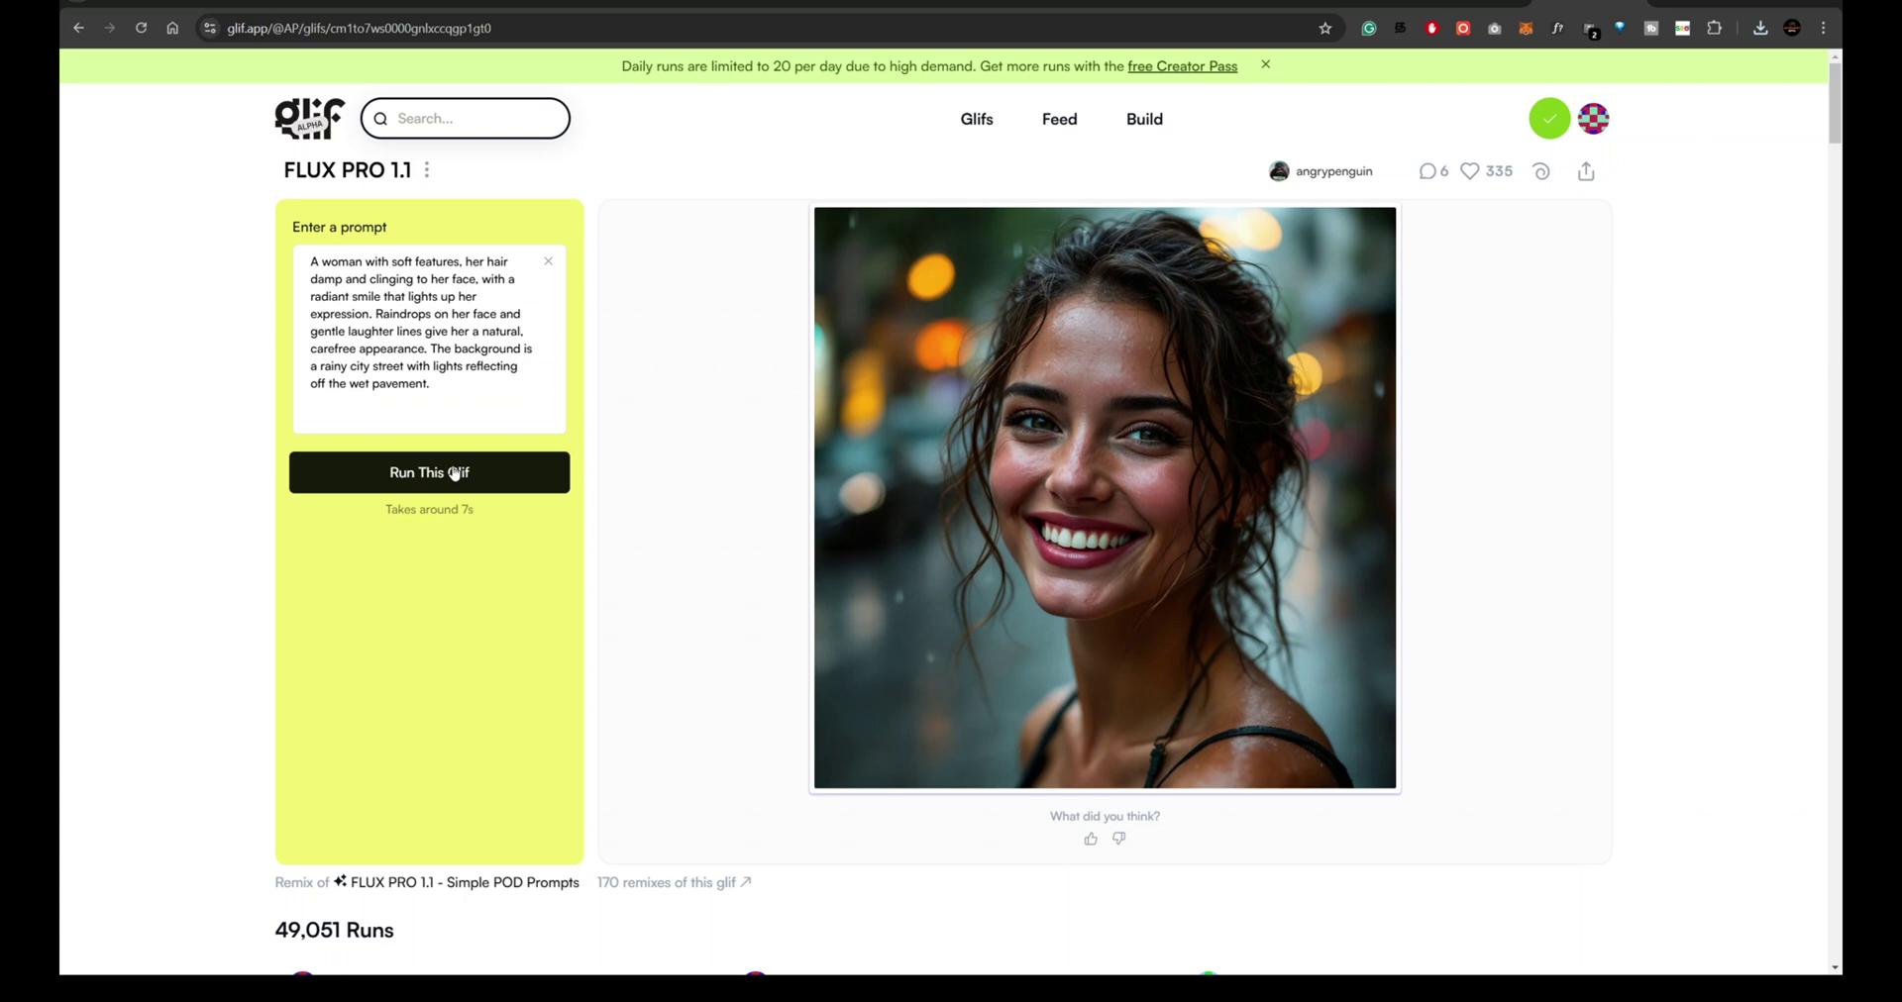
pyautogui.click(1038, 443)
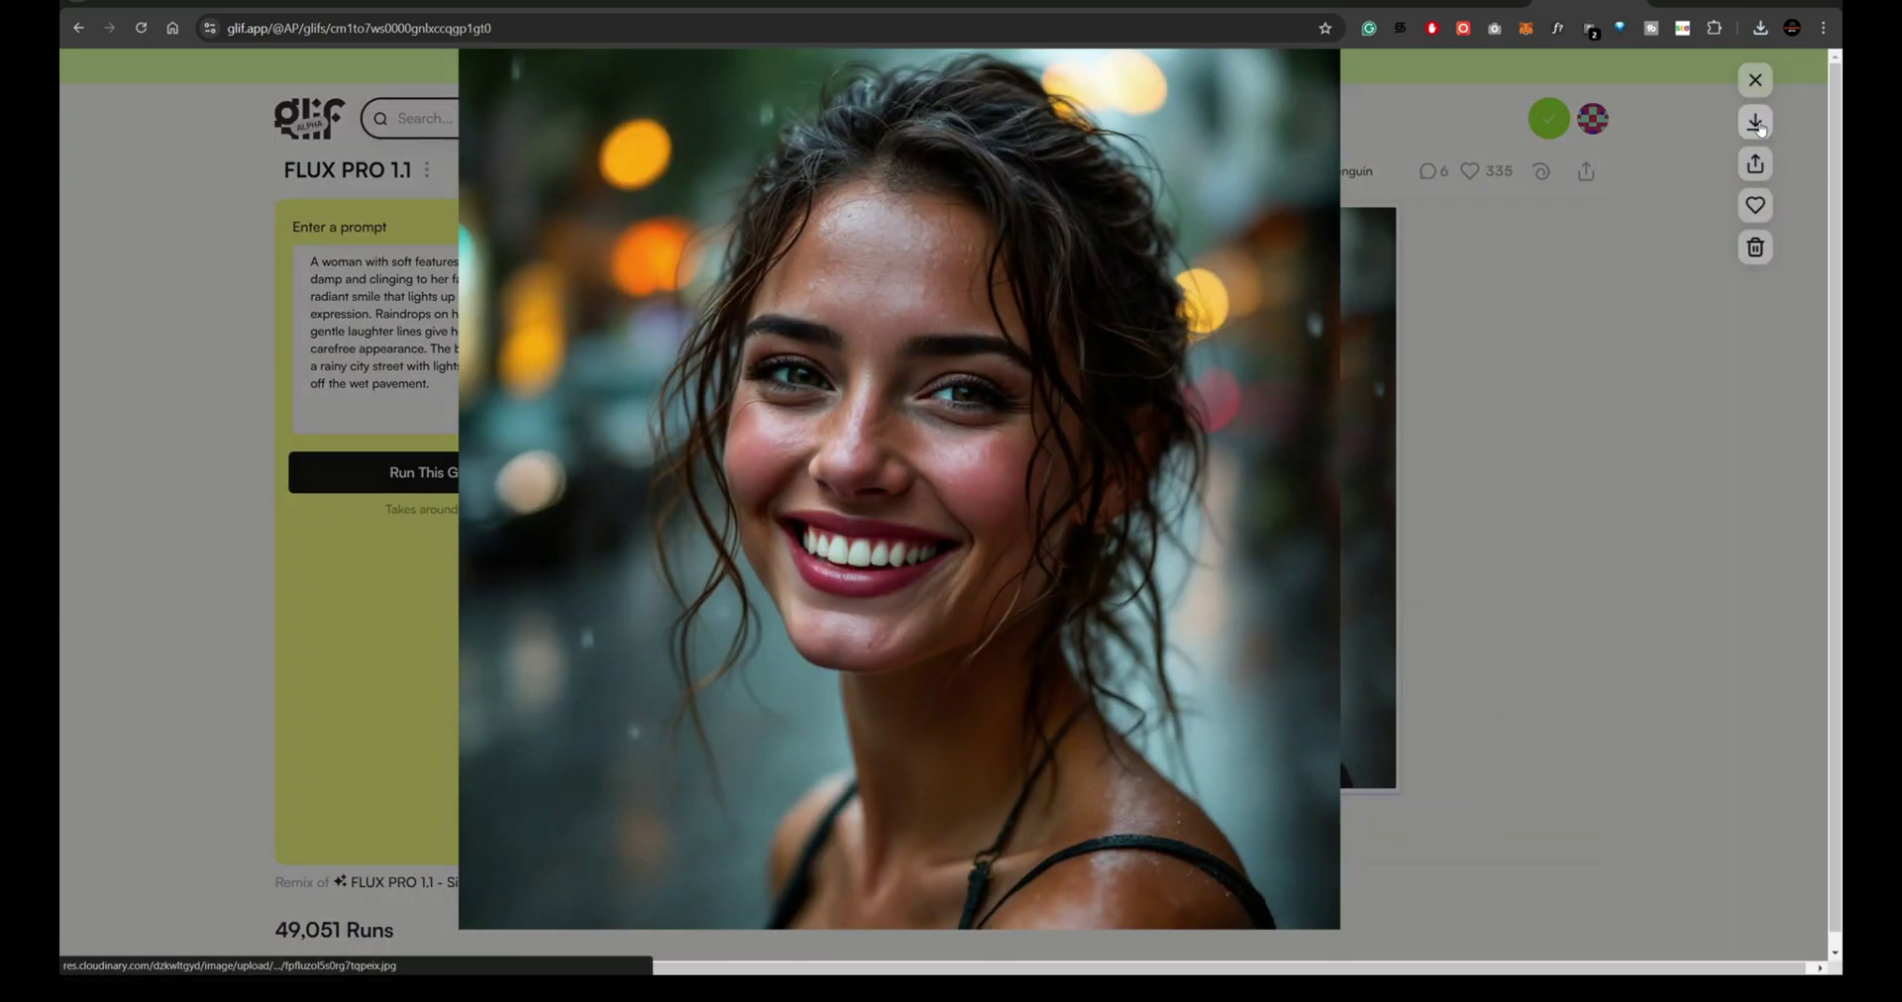